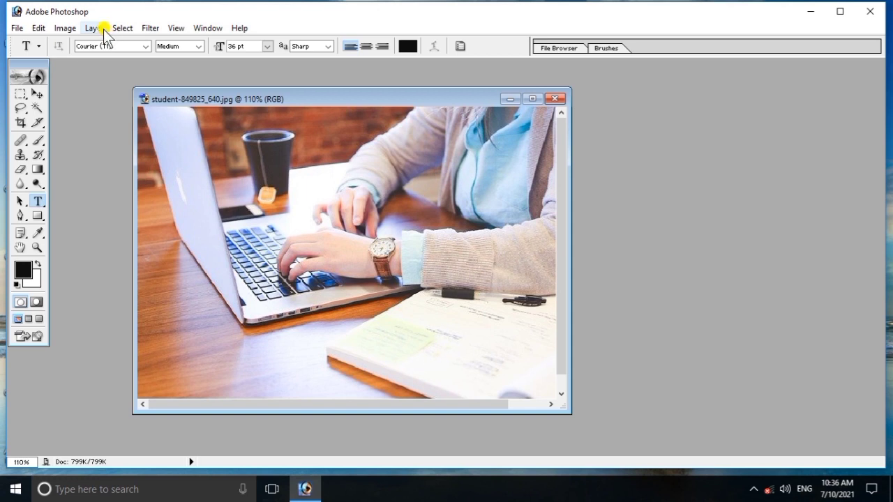
# - Nudge the photo window right and show the Layer > New submenu
pyautogui.click(104, 30)
pyautogui.click(311, 81)
pyautogui.moveTo(350, 99); pyautogui.dragTo(367, 100)
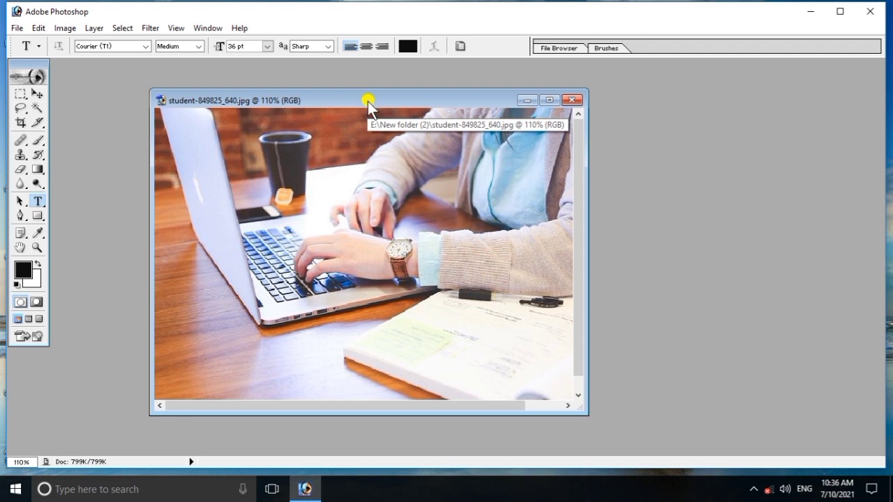
pyautogui.click(100, 30)
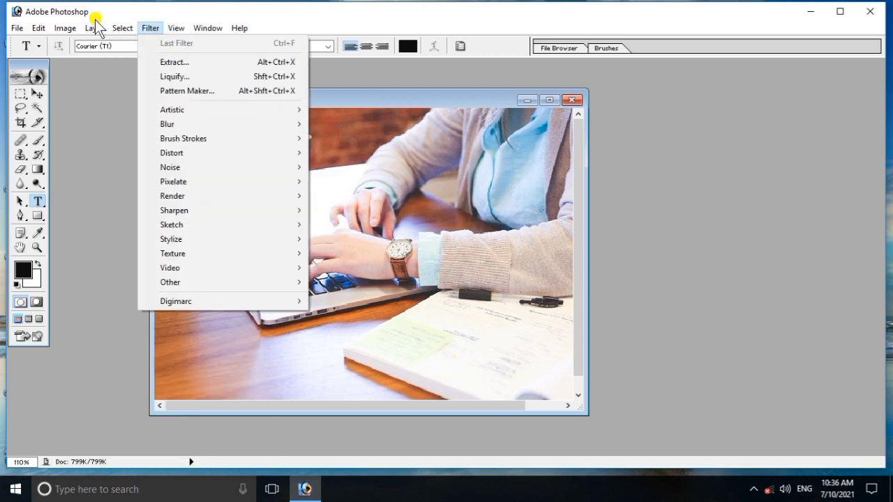
pyautogui.moveTo(116, 42)
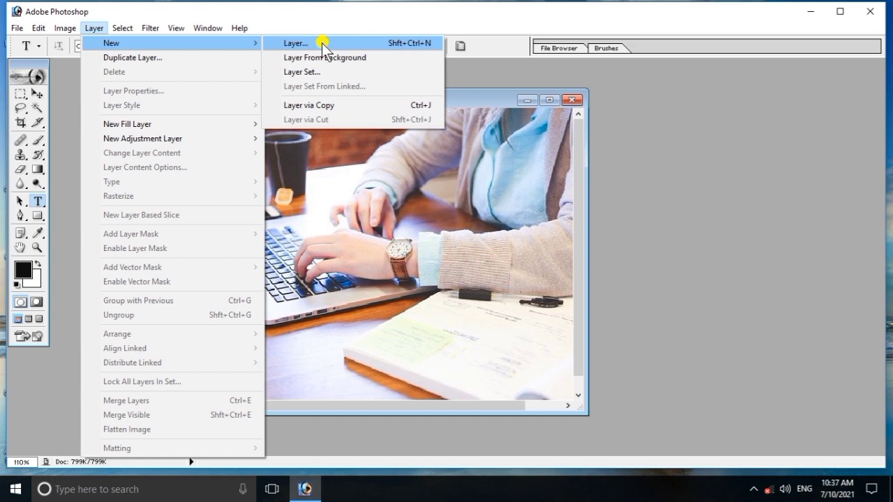
# - Add a new layer, Layer 1, with a red colour label, Normal mode, 100% opacity
pyautogui.click(384, 44)
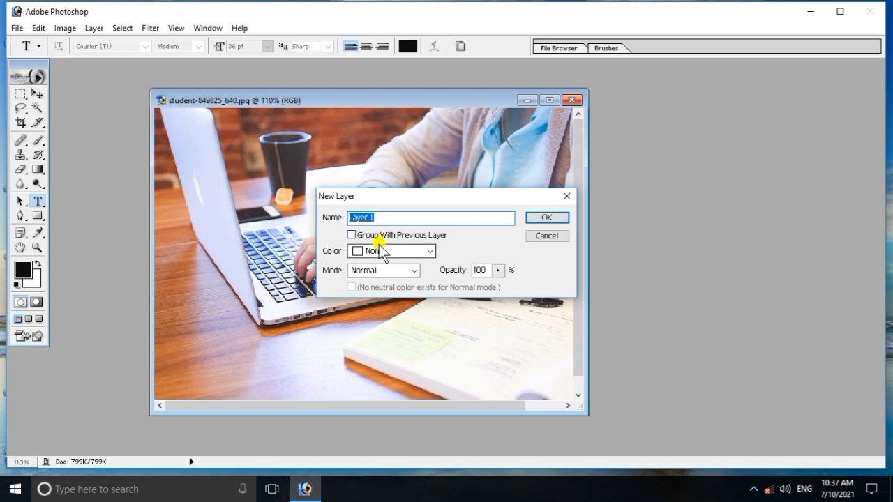
pyautogui.click(412, 250)
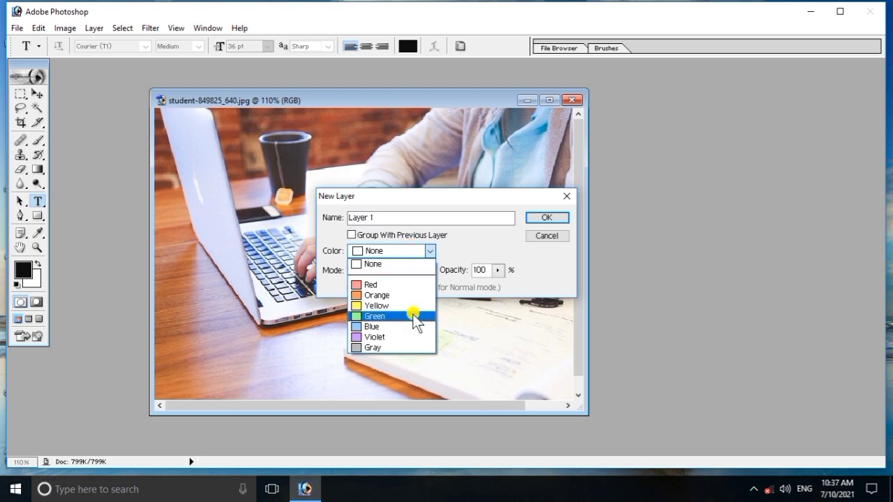
pyautogui.click(378, 284)
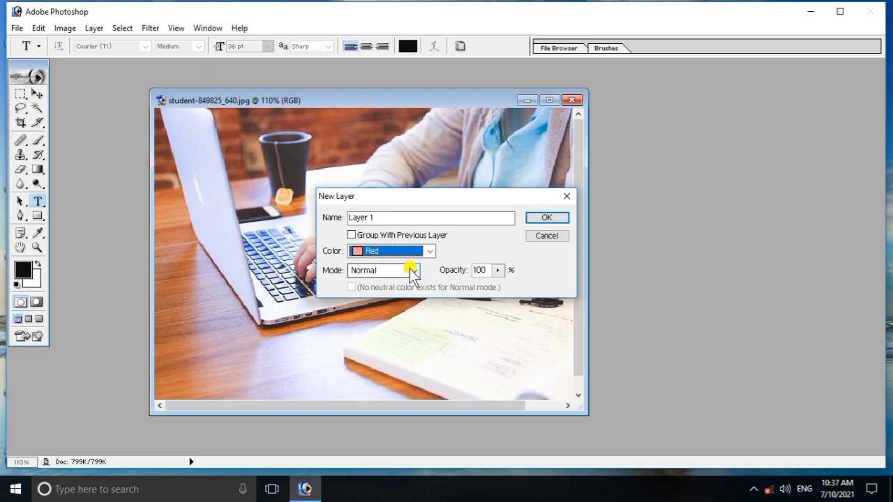
pyautogui.click(498, 271)
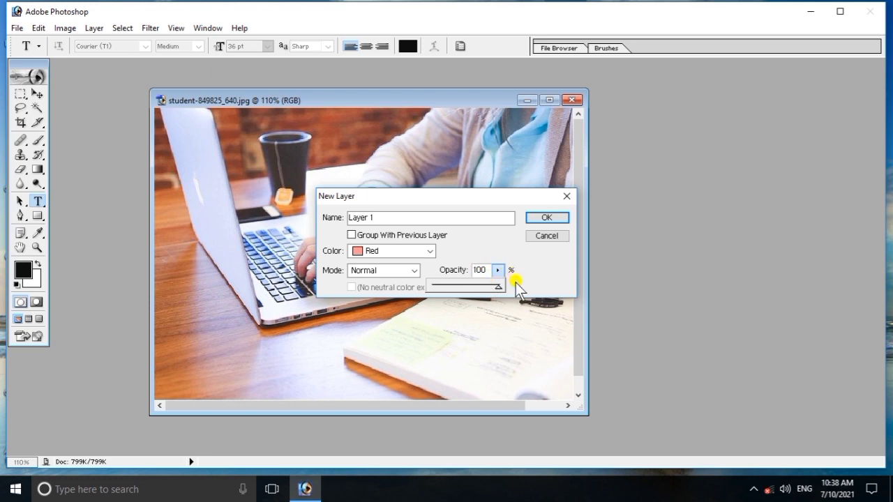
pyautogui.click(544, 218)
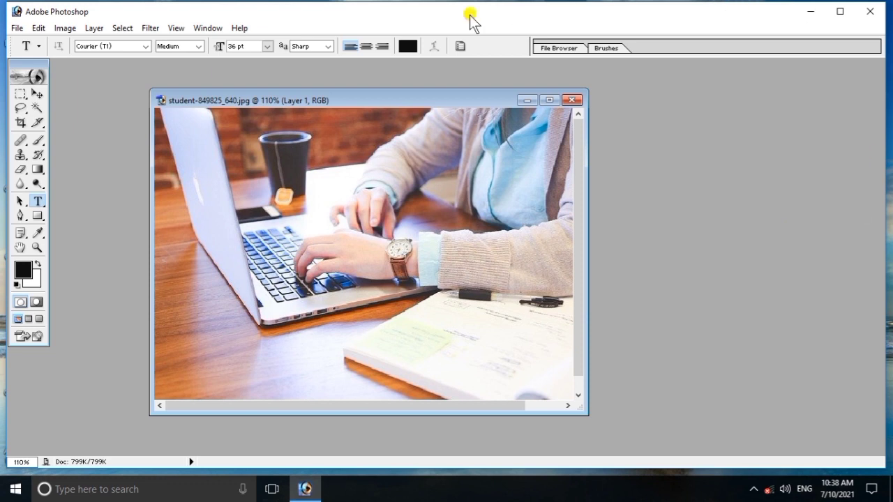
# - Display the Layers panel listing red-labelled Layer 1 above the locked Background
pyautogui.click(199, 28)
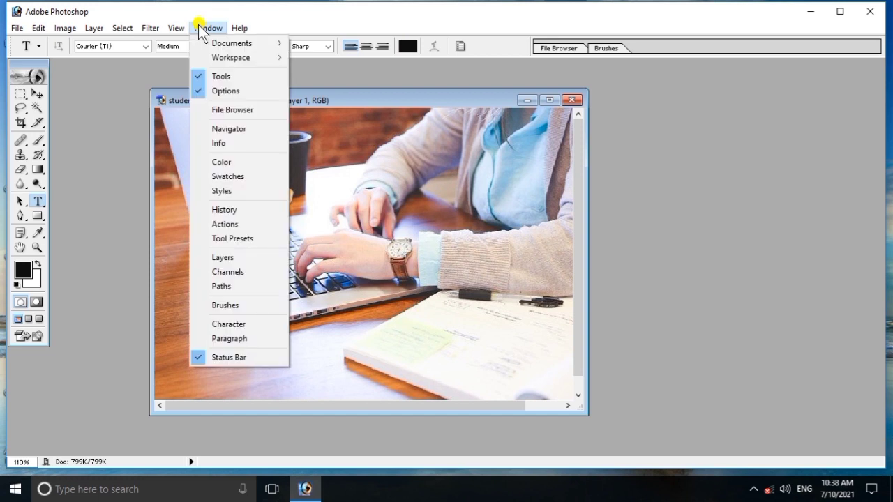
pyautogui.click(217, 258)
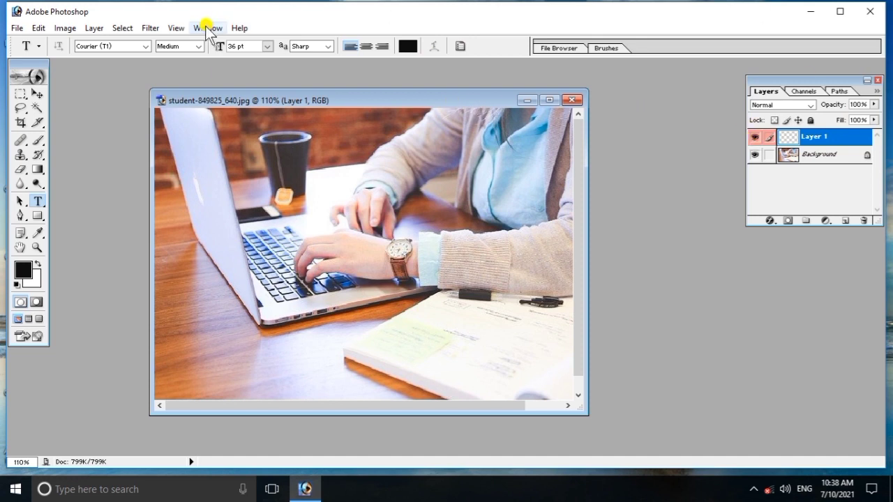
pyautogui.click(98, 28)
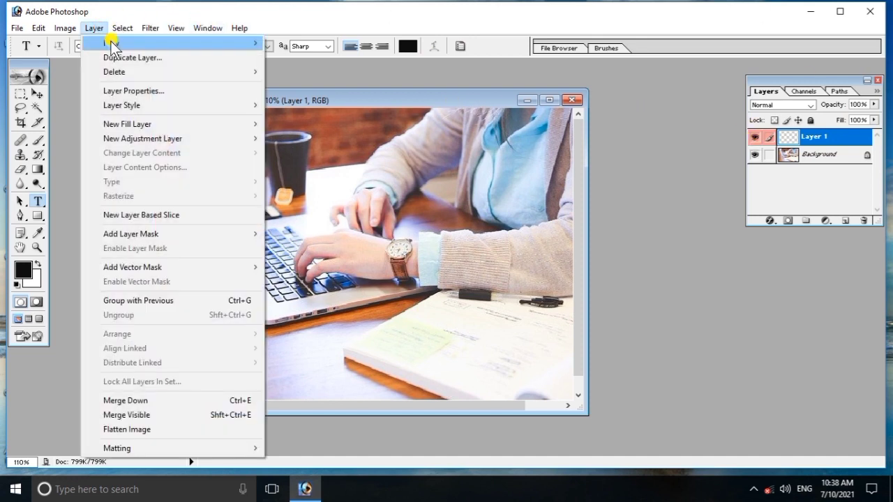
pyautogui.moveTo(111, 41)
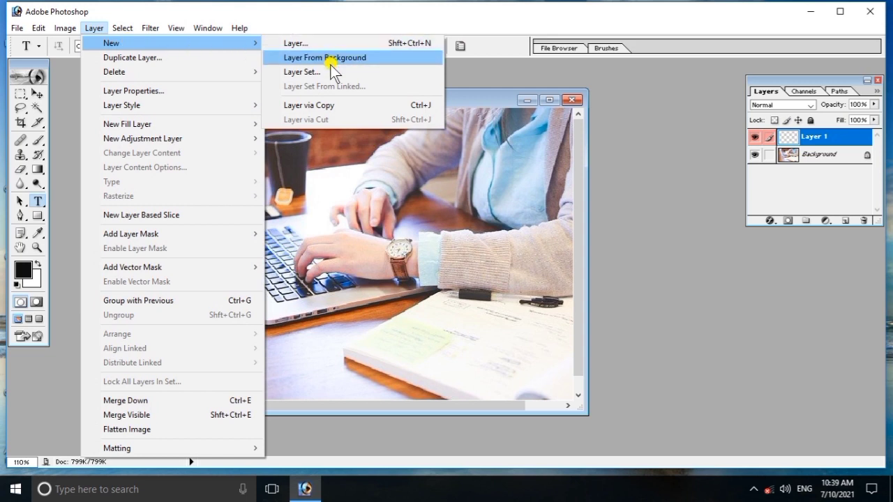
# - Select the Move tool and convert the Background into an ordinary layer named Layer 0
pyautogui.click(650, 125)
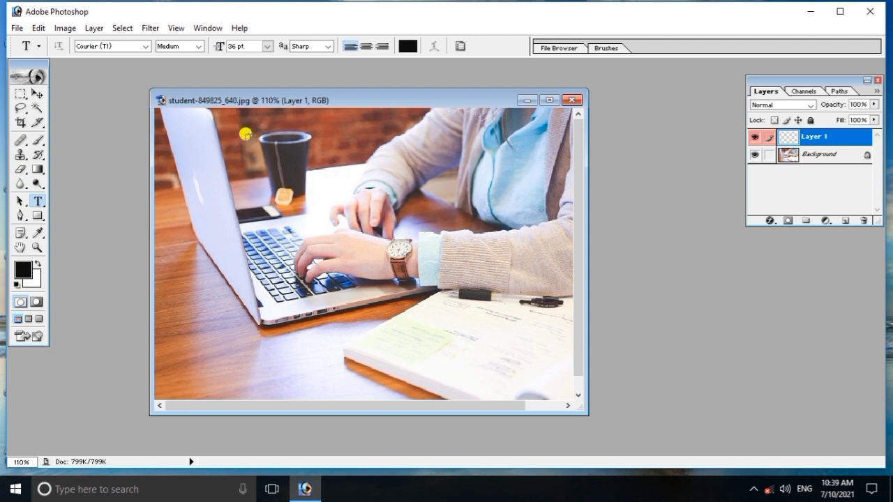
pyautogui.moveTo(370, 99); pyautogui.dragTo(365, 92)
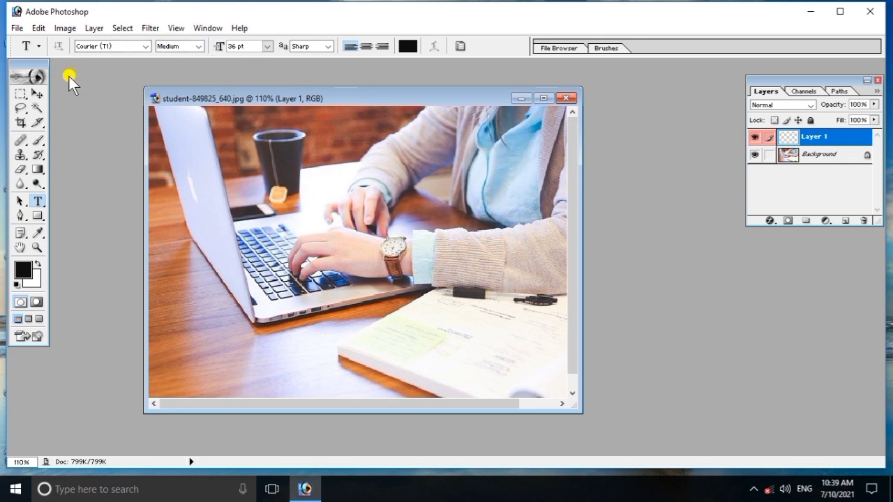
pyautogui.click(39, 97)
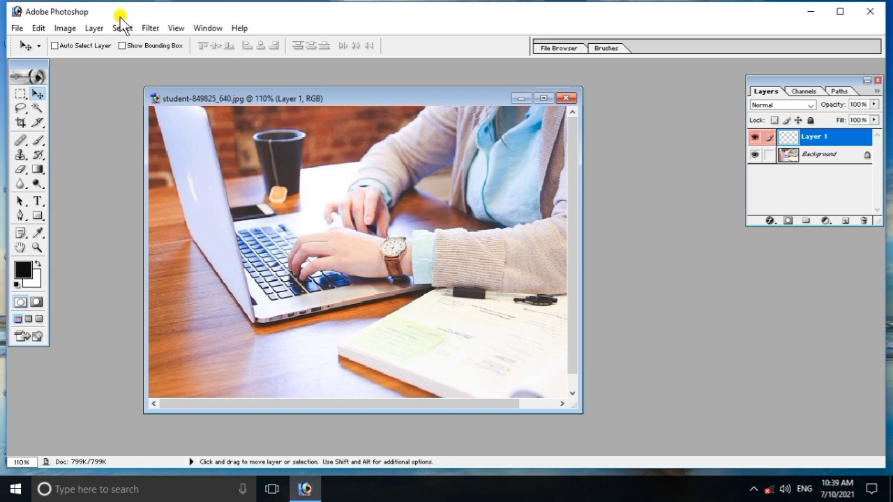
pyautogui.click(95, 28)
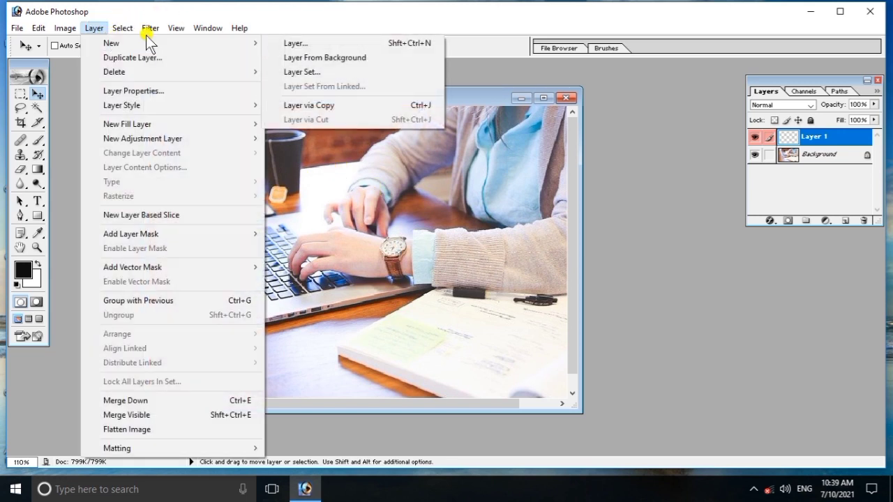
pyautogui.moveTo(253, 40)
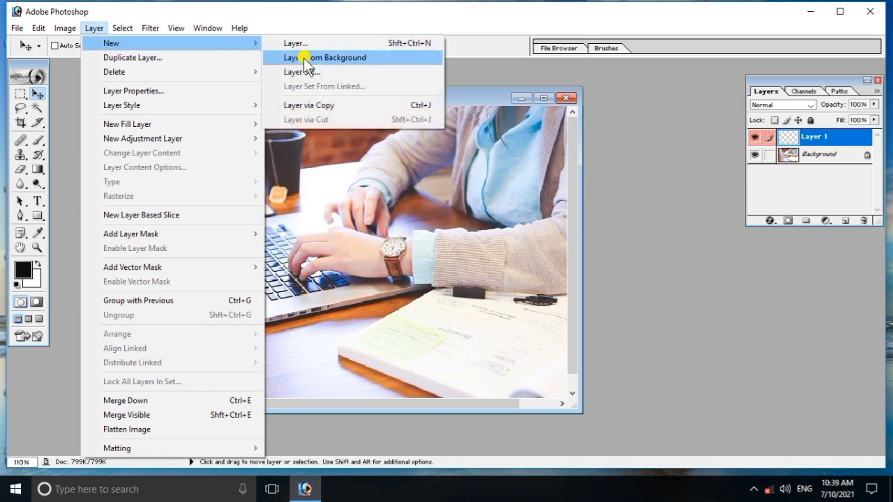
pyautogui.click(304, 58)
pyautogui.click(532, 218)
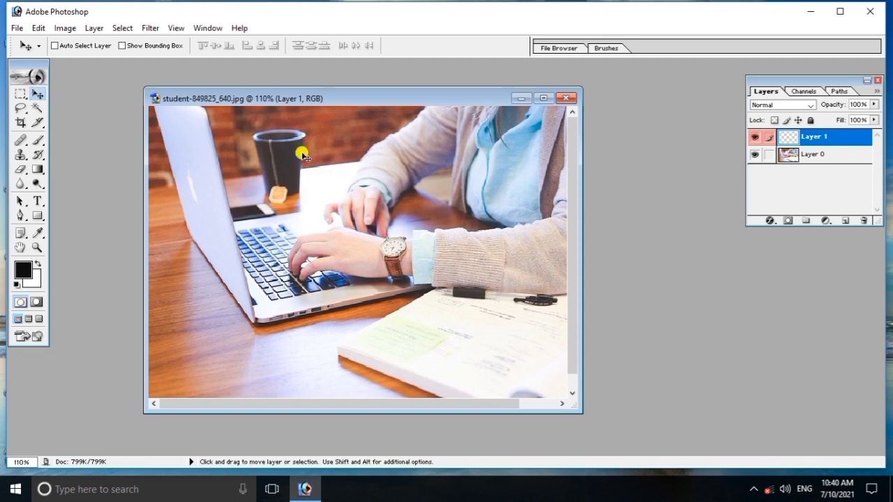
# - Drag the Layer 0 photo around, leaving it slightly higher with a thin bottom transparent strip
pyautogui.click(796, 155)
pyautogui.moveTo(300, 224); pyautogui.dragTo(279, 260)
pyautogui.moveTo(380, 235); pyautogui.dragTo(371, 132)
pyautogui.moveTo(325, 170); pyautogui.dragTo(269, 209)
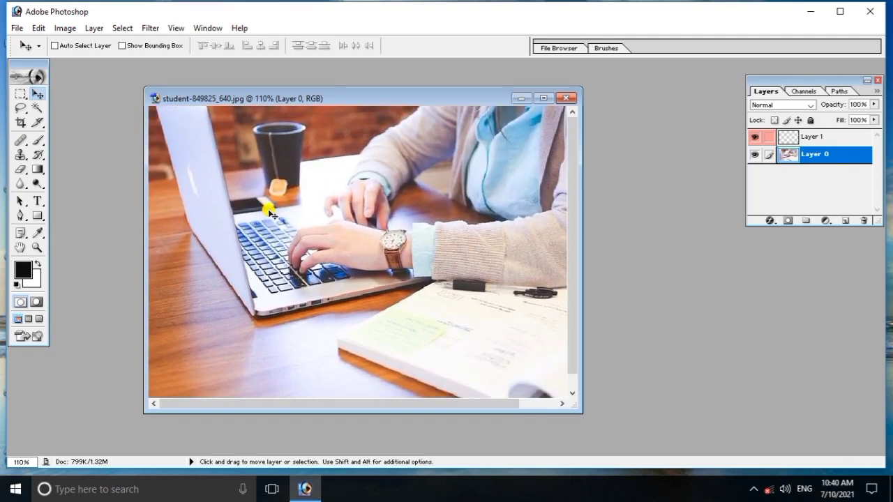
pyautogui.moveTo(271, 213); pyautogui.dragTo(282, 204)
pyautogui.click(85, 28)
pyautogui.moveTo(125, 43)
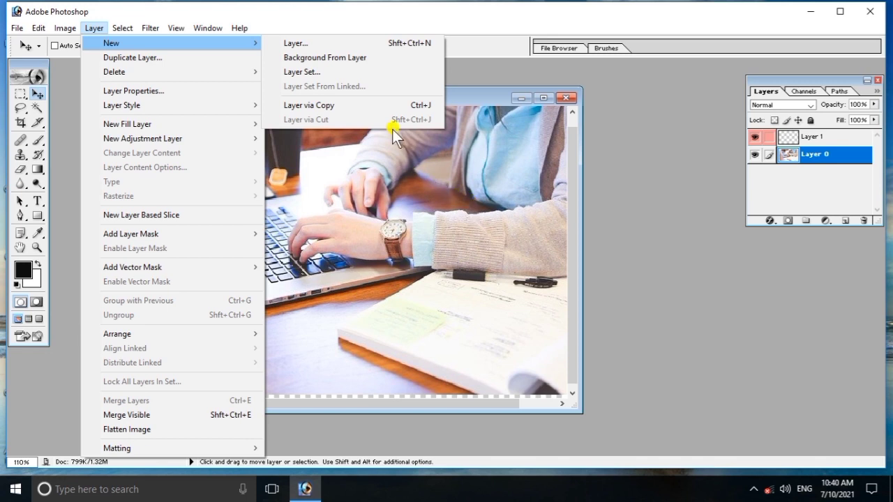
# - Create an orange-labelled layer set named Set 1 and select it
pyautogui.click(338, 68)
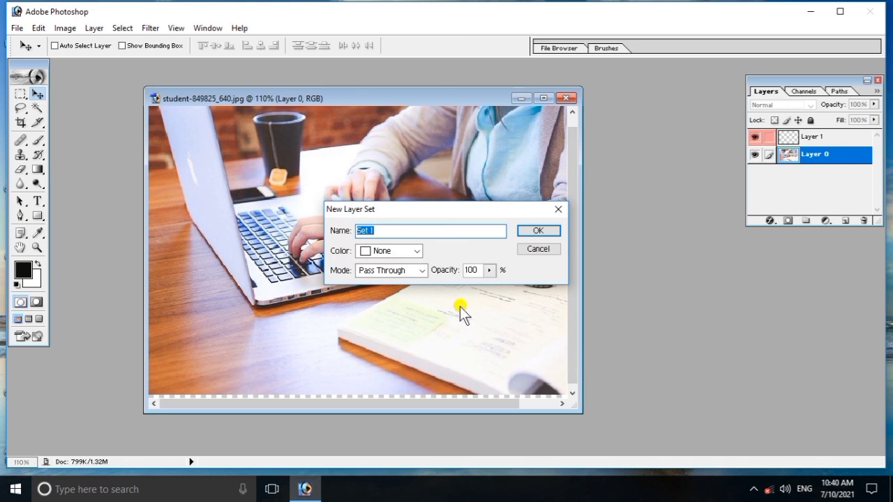
pyautogui.click(375, 231)
pyautogui.click(411, 252)
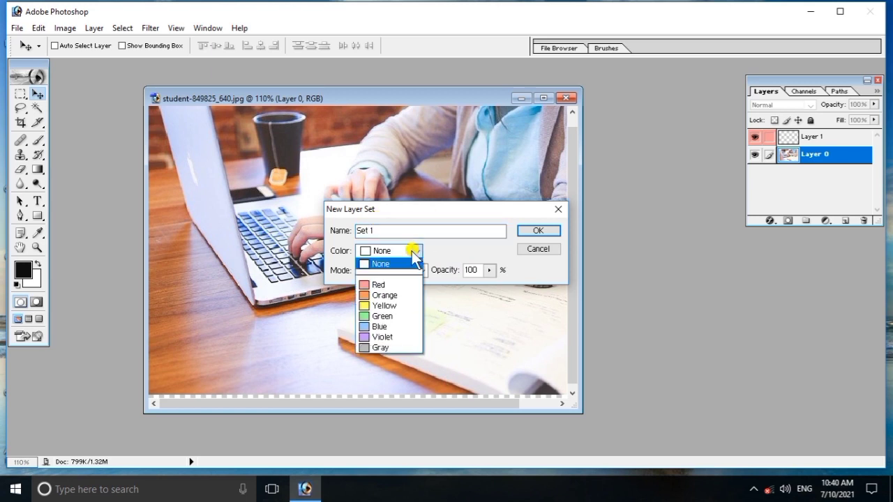
pyautogui.click(398, 294)
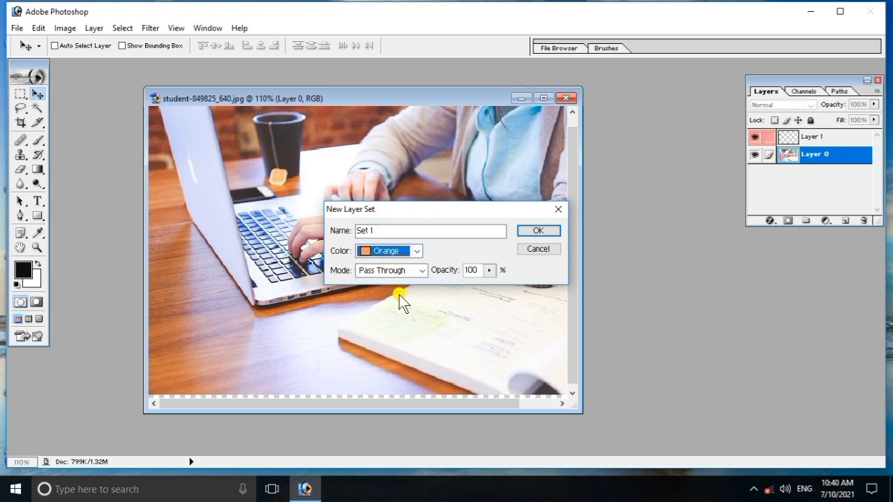
pyautogui.click(550, 233)
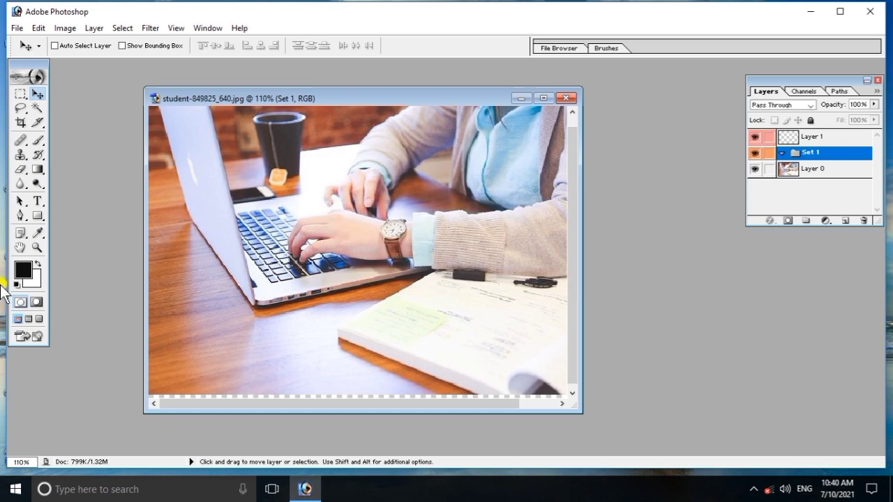
pyautogui.click(791, 152)
# - Drag Layer 0 and Layer 1 into Set 1, then collapse the set
pyautogui.click(816, 172)
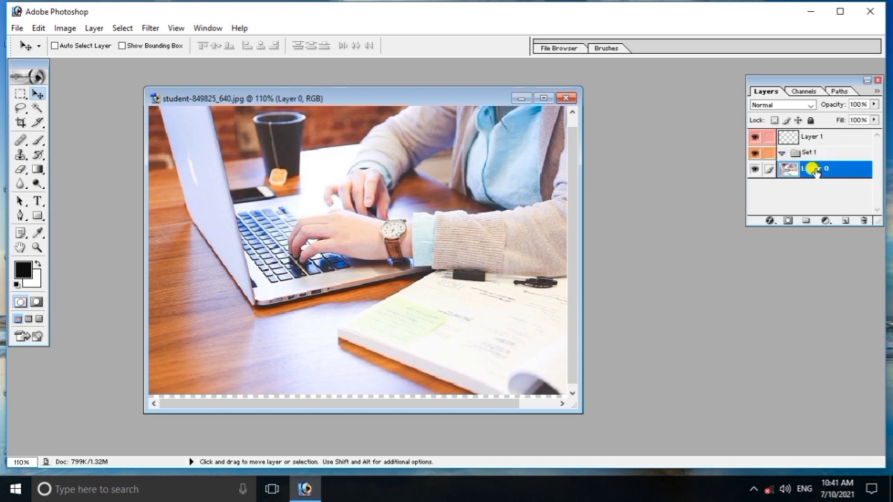
pyautogui.moveTo(816, 172); pyautogui.dragTo(810, 158)
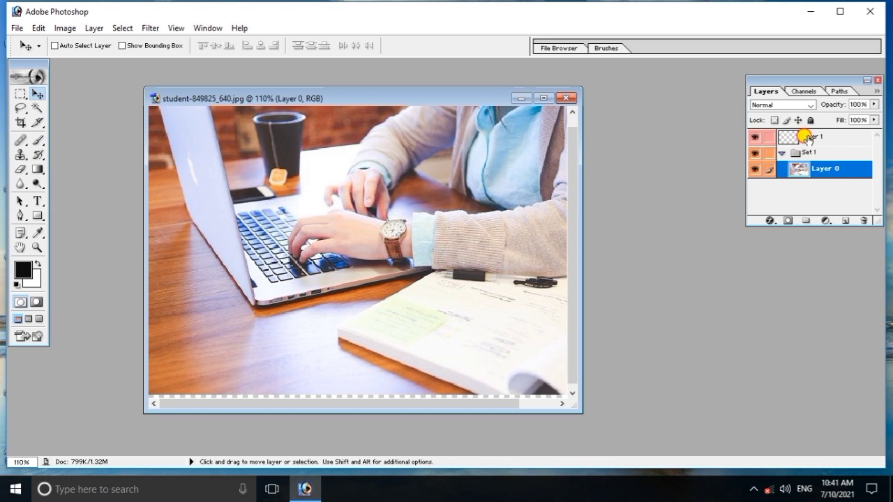
pyautogui.click(807, 137)
pyautogui.moveTo(807, 138); pyautogui.dragTo(808, 156)
pyautogui.click(781, 136)
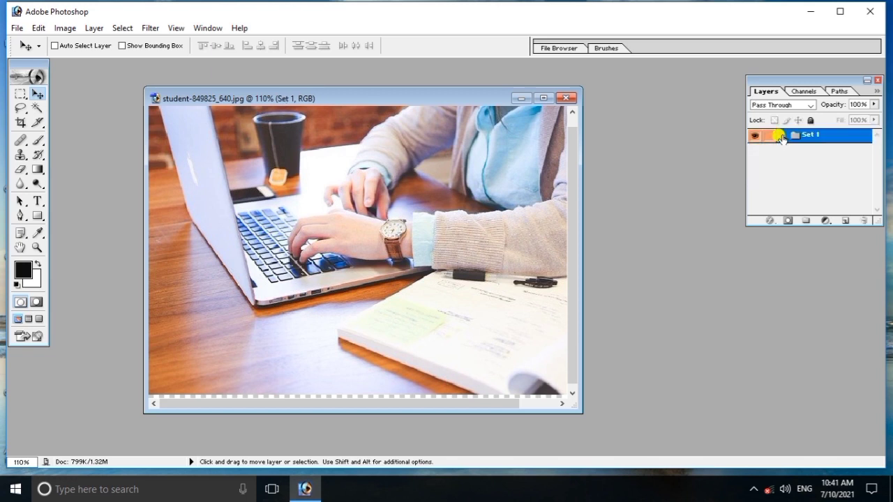
pyautogui.click(781, 136)
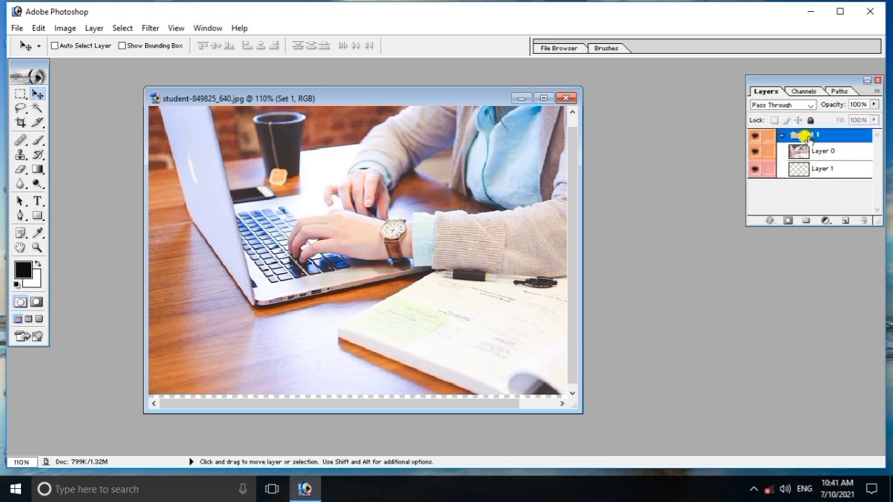
pyautogui.click(782, 135)
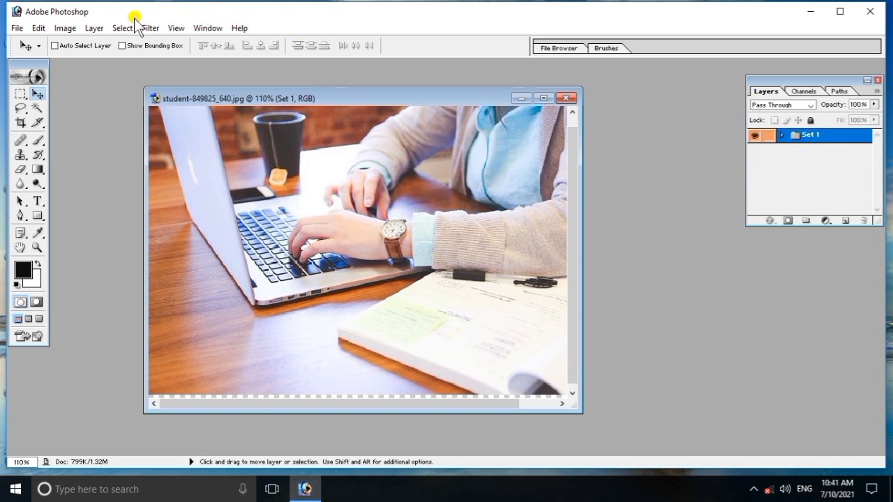
pyautogui.click(91, 28)
pyautogui.moveTo(269, 29)
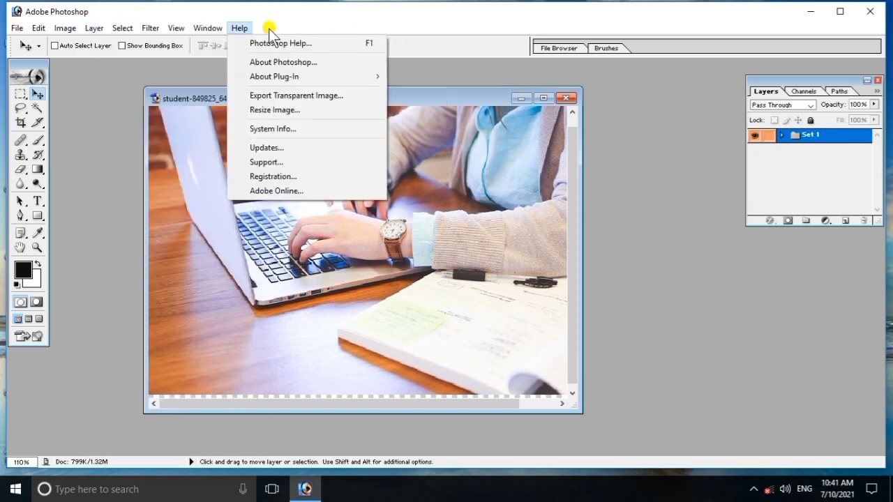
pyautogui.moveTo(94, 28)
pyautogui.moveTo(111, 42)
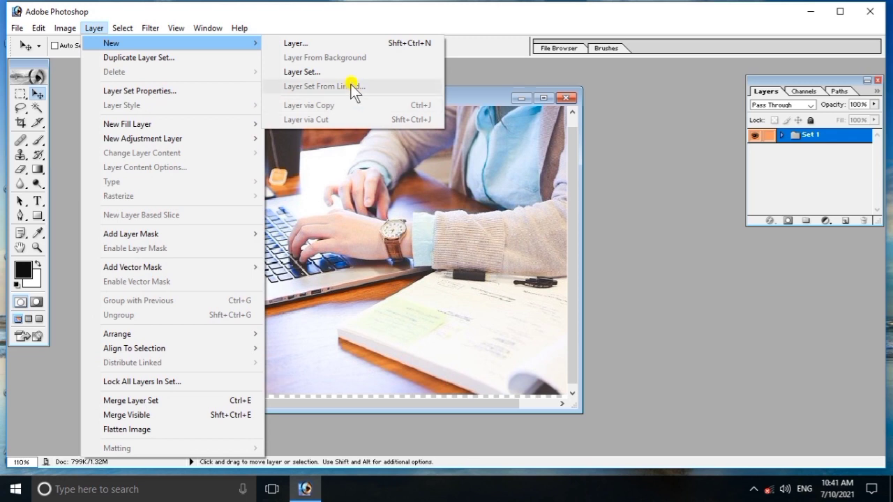
pyautogui.click(780, 135)
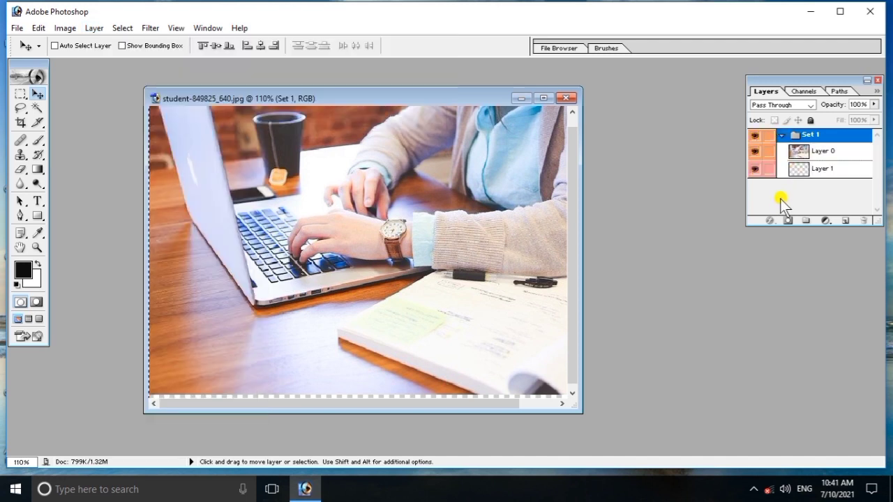
pyautogui.click(781, 134)
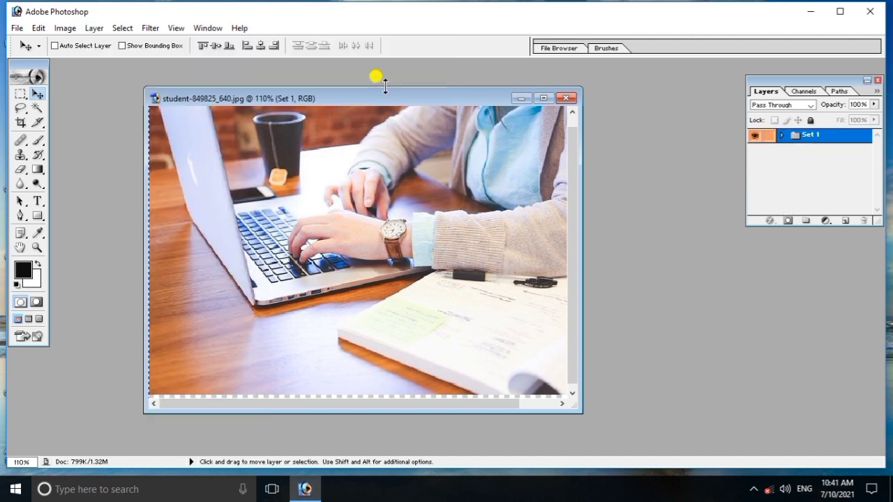
pyautogui.click(76, 29)
pyautogui.click(86, 27)
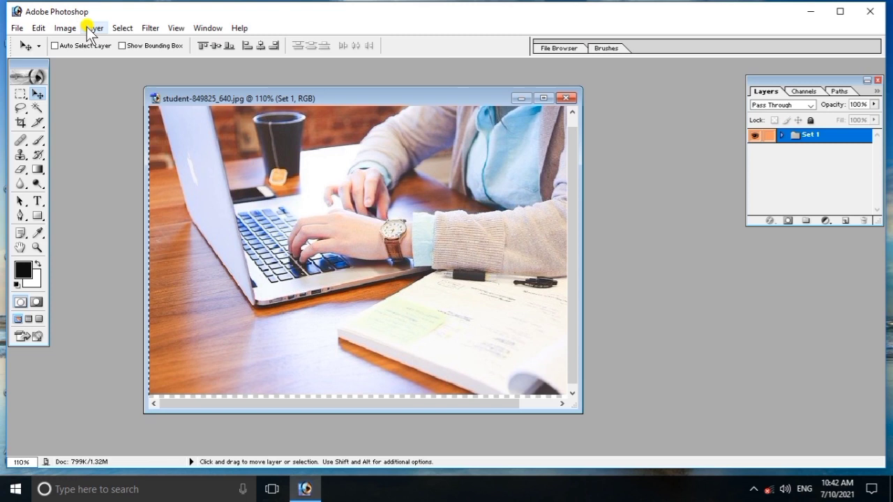
pyautogui.click(89, 27)
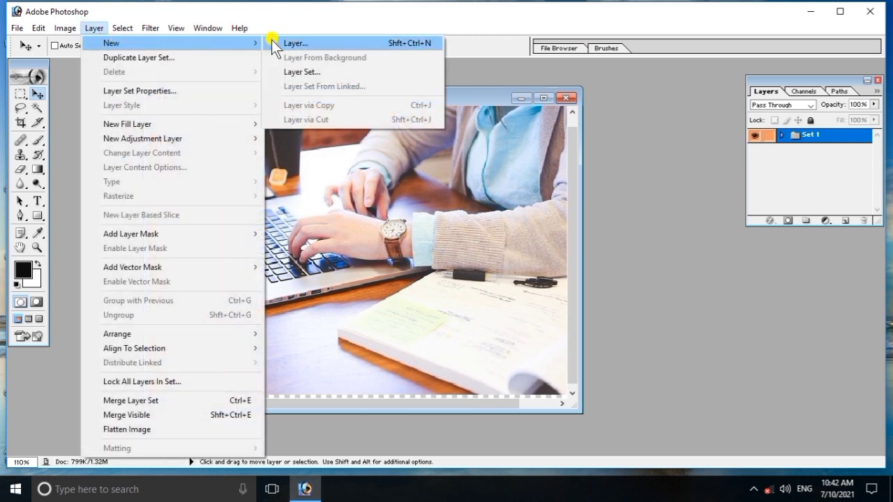
# - Add two new empty layers, Layer 2 and Layer 3, above Set 1
pyautogui.click(308, 43)
pyautogui.click(549, 217)
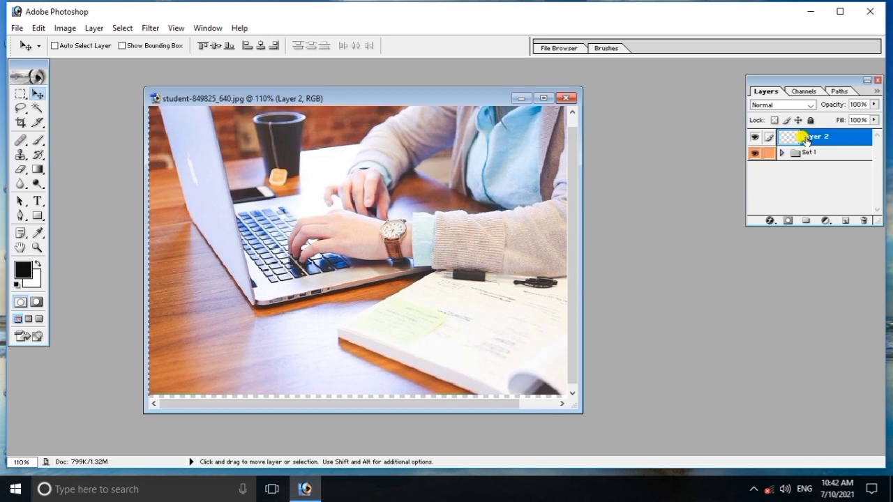
pyautogui.click(107, 32)
pyautogui.moveTo(105, 43)
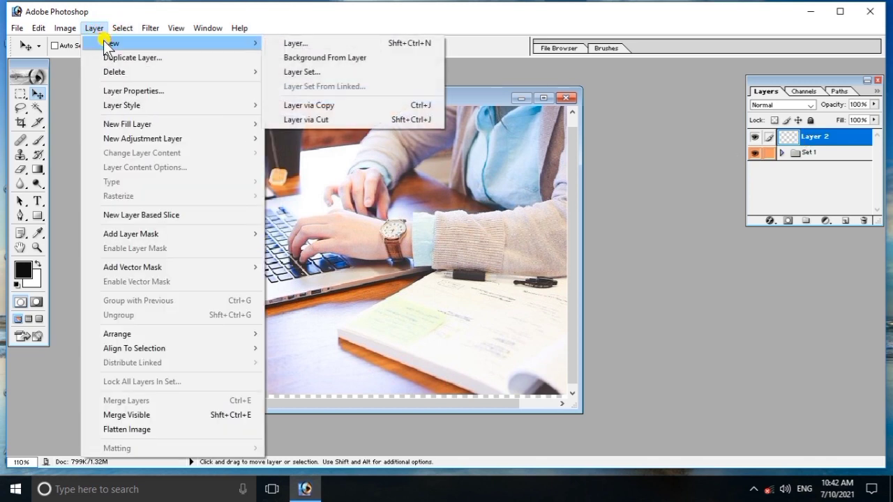
pyautogui.click(315, 43)
pyautogui.click(551, 212)
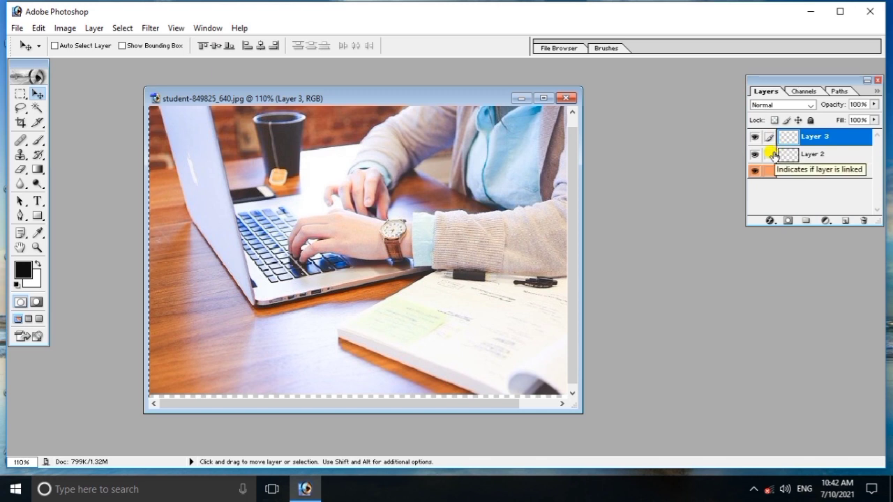
# - Link Layer 2 to Layer 3 and make Layer 2 the active layer
pyautogui.click(773, 155)
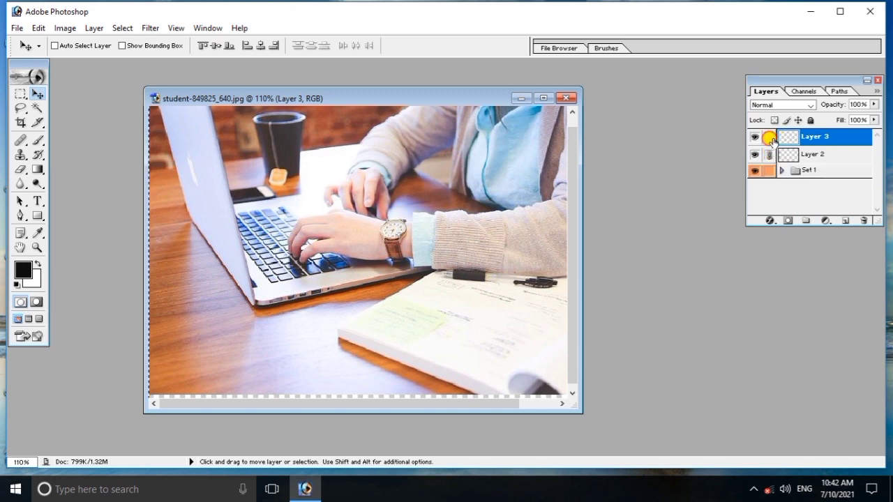
pyautogui.click(799, 152)
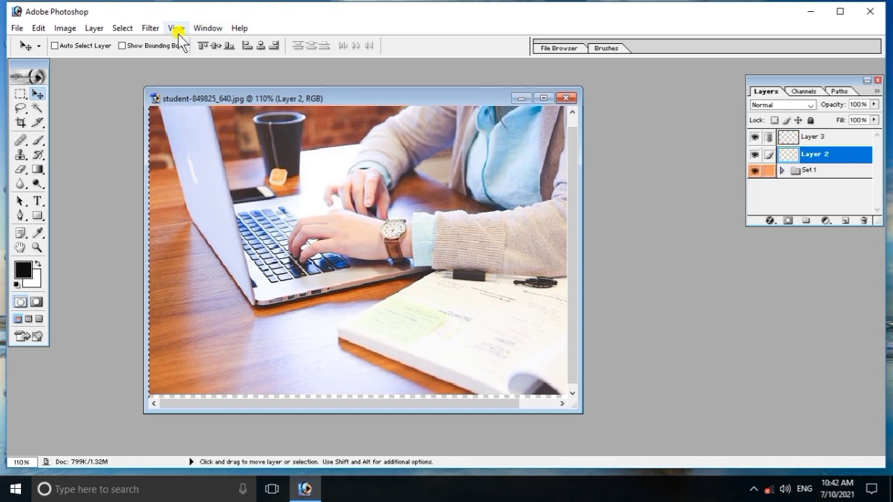
pyautogui.click(97, 29)
pyautogui.moveTo(109, 44)
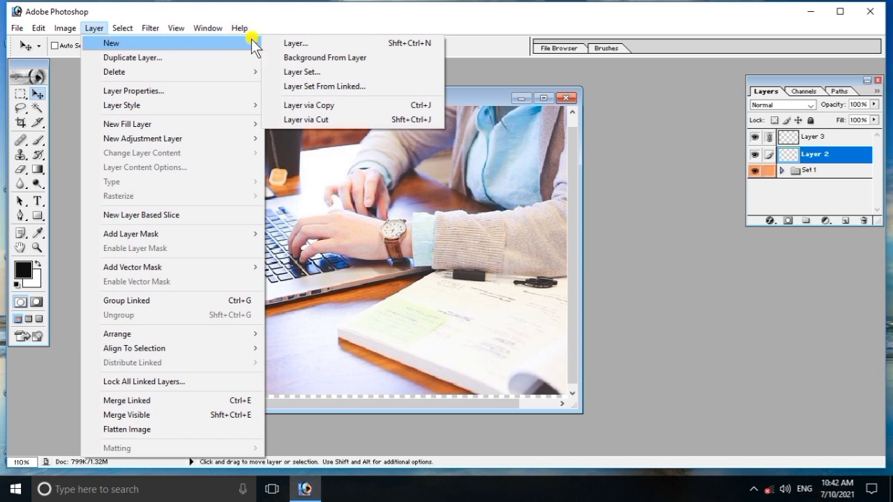
# - Group the linked Layer 2 and Layer 3 into a new set named Set 2, then expand it
pyautogui.click(324, 86)
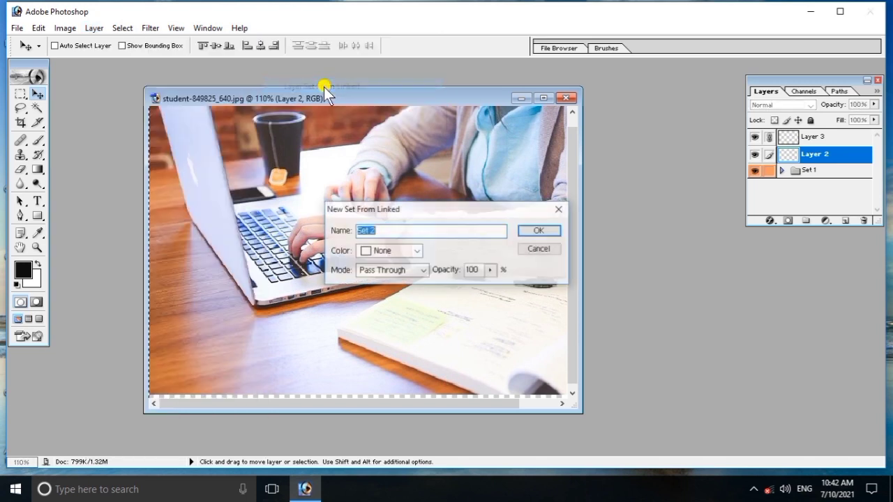
pyautogui.click(538, 232)
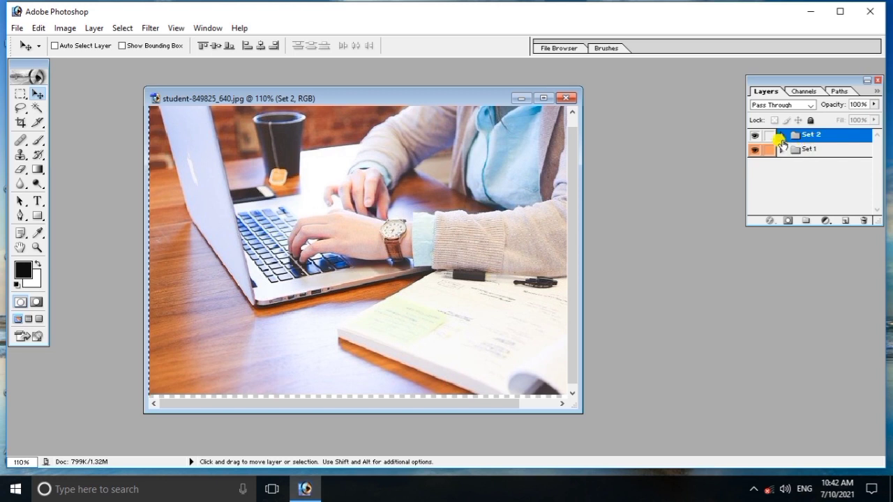
pyautogui.click(781, 136)
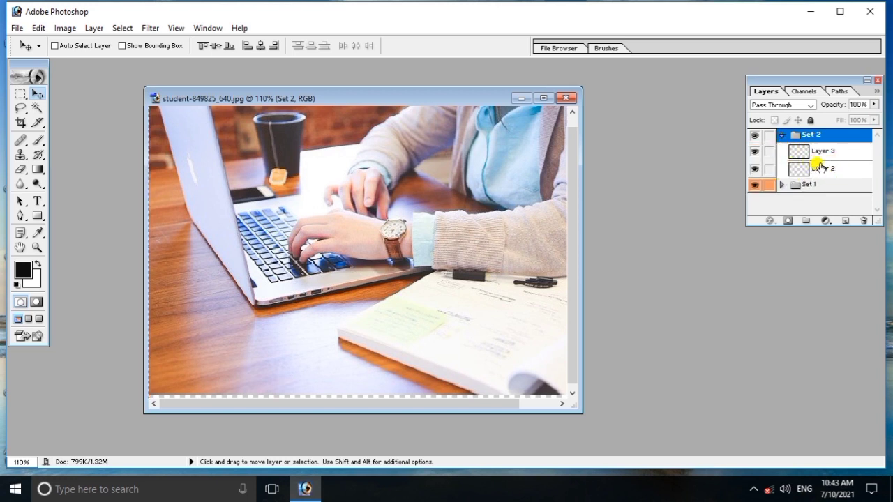
pyautogui.click(781, 136)
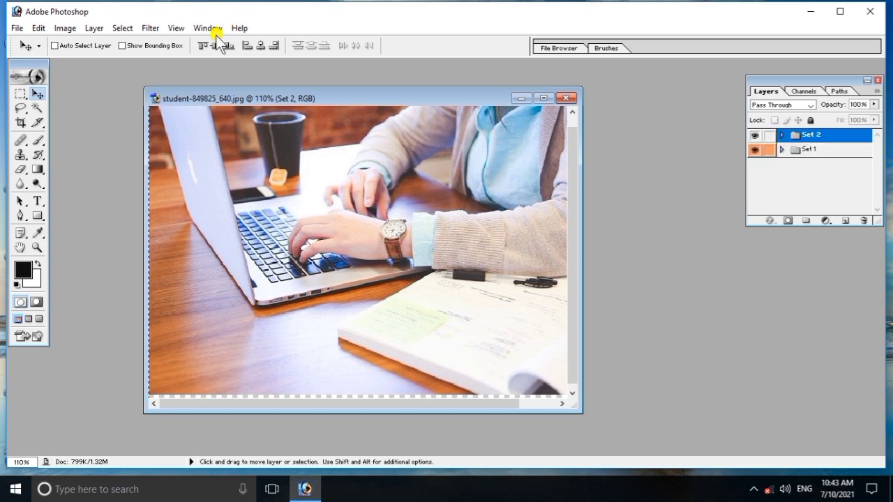
pyautogui.click(105, 29)
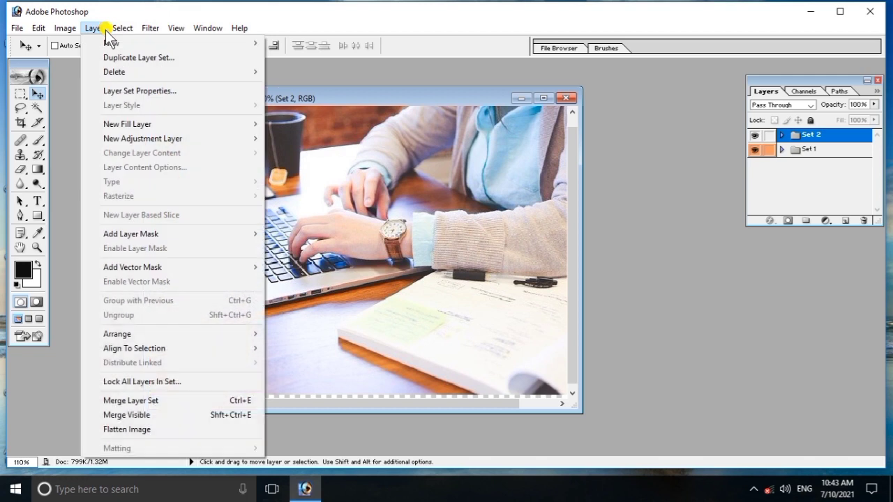
pyautogui.moveTo(152, 43)
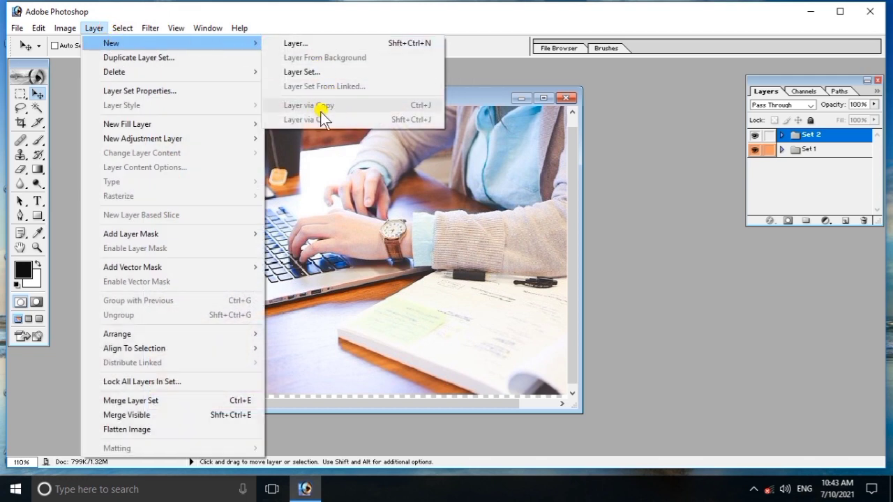
pyautogui.click(611, 145)
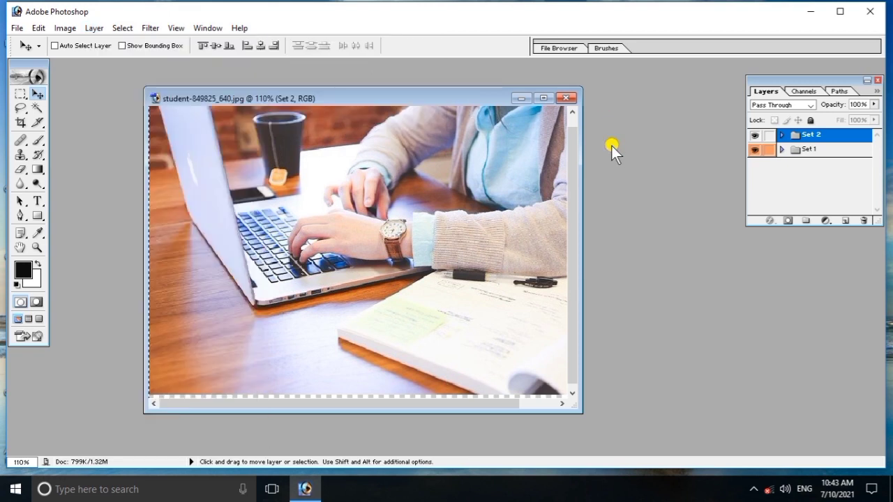
pyautogui.click(782, 135)
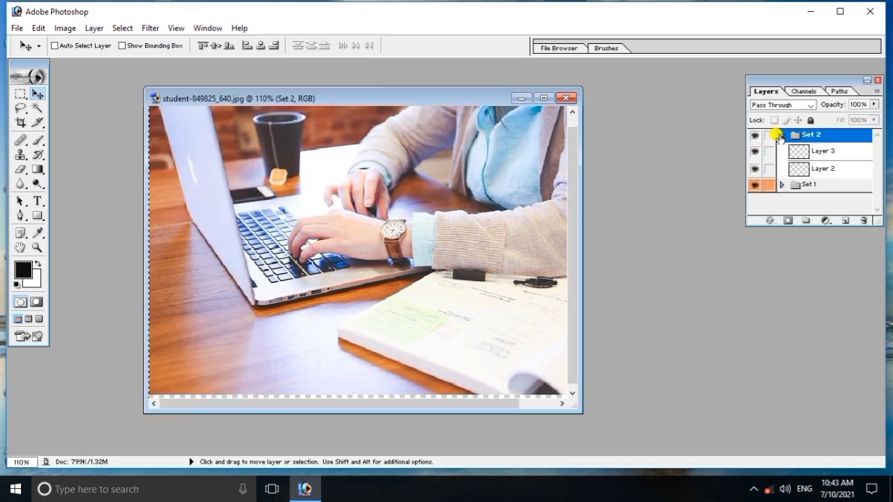
# - Try Layer via Copy on Layer 2, dismiss the empty-selection error, then select Layer 3
pyautogui.click(800, 169)
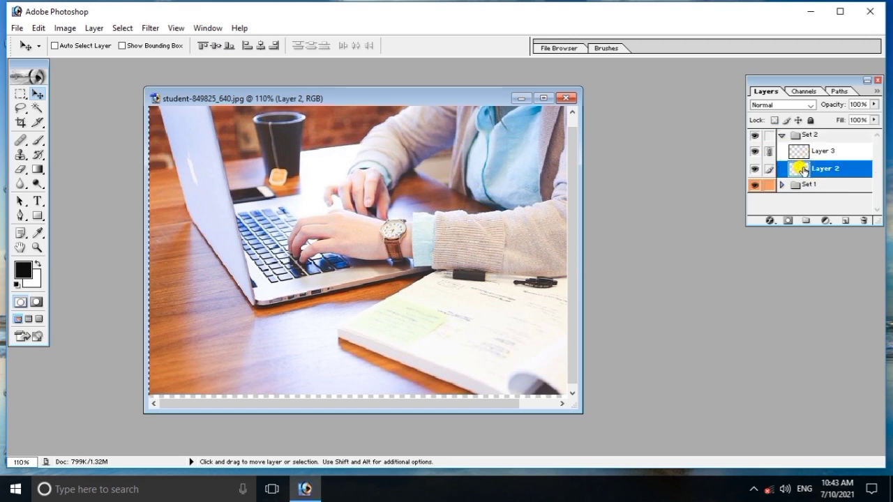
pyautogui.click(99, 29)
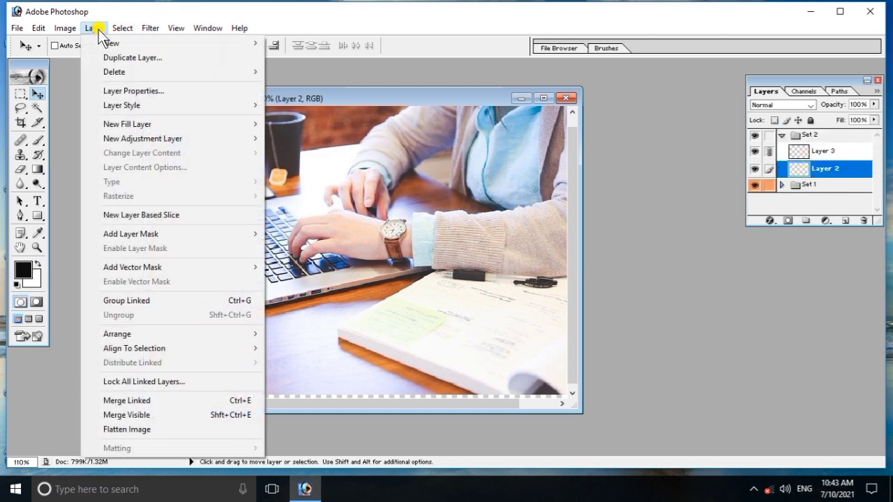
pyautogui.moveTo(118, 42)
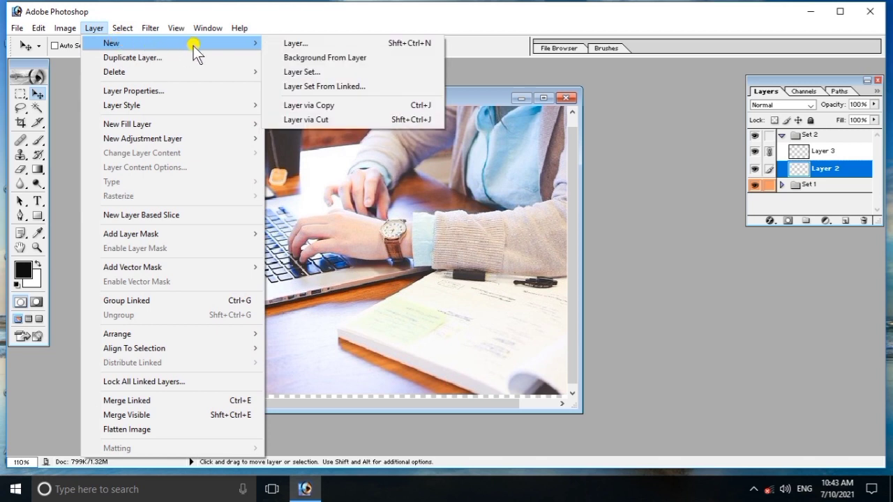
pyautogui.click(316, 107)
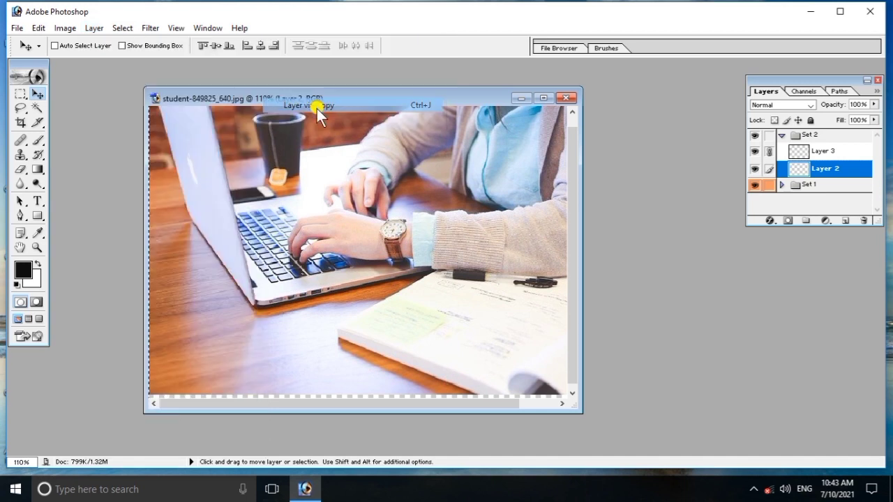
pyautogui.click(425, 200)
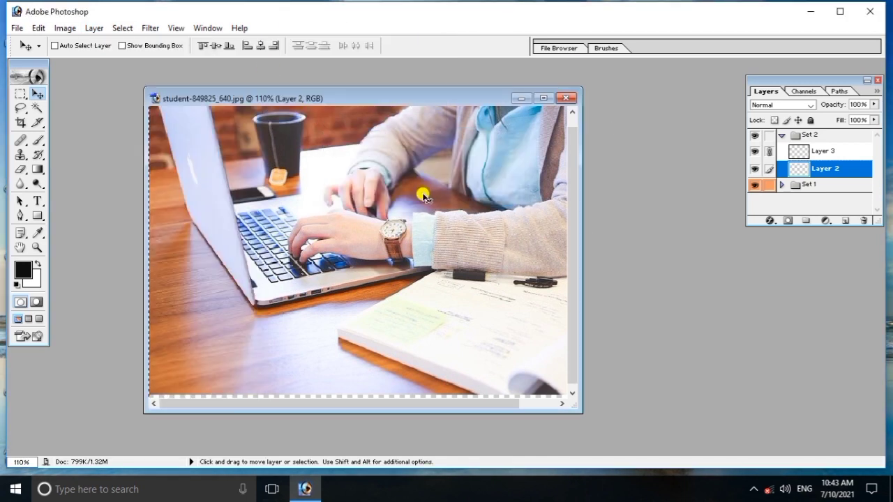
pyautogui.click(815, 153)
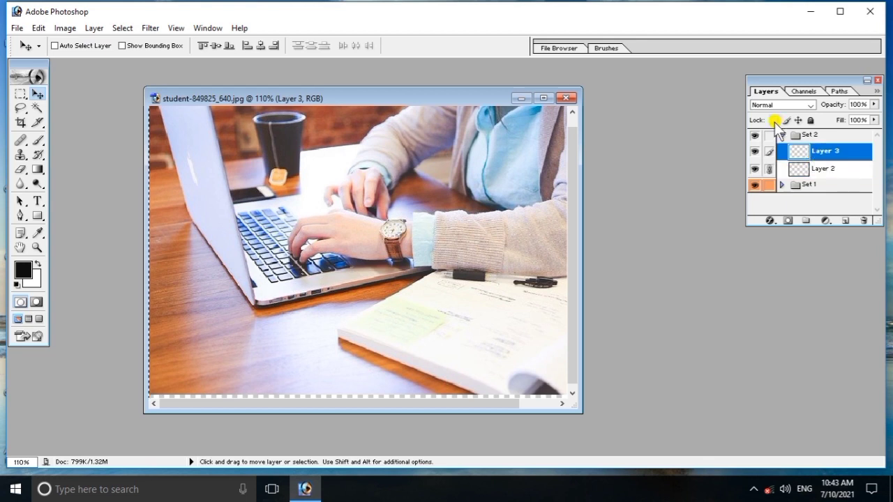
pyautogui.click(97, 29)
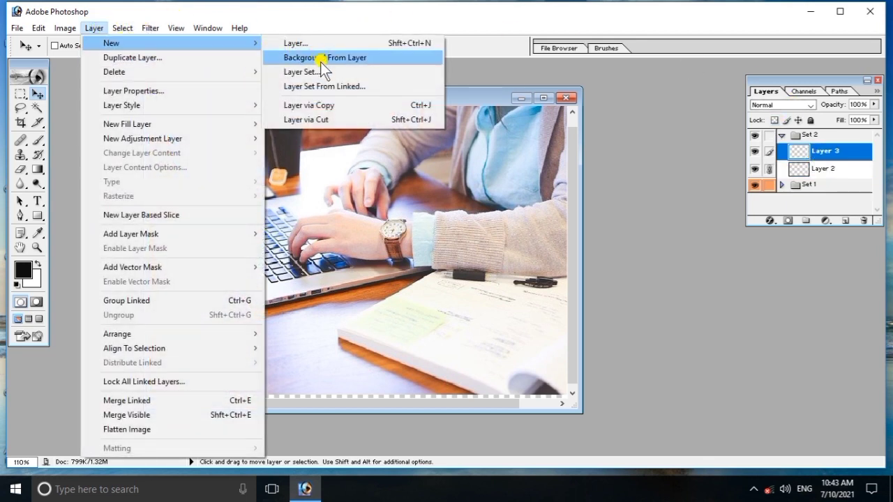
pyautogui.click(325, 86)
# - Expand Set 1 and select the Layer 0 photo above Layer 1
pyautogui.click(94, 28)
pyautogui.moveTo(112, 43)
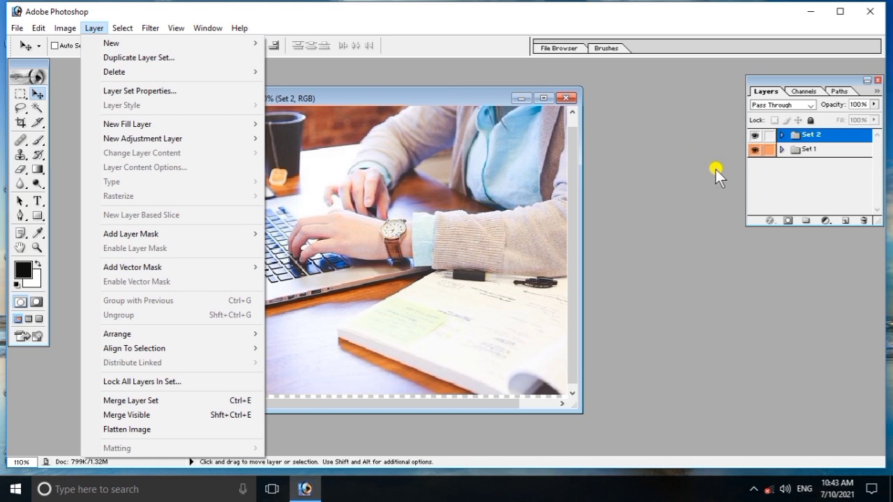
pyautogui.click(785, 148)
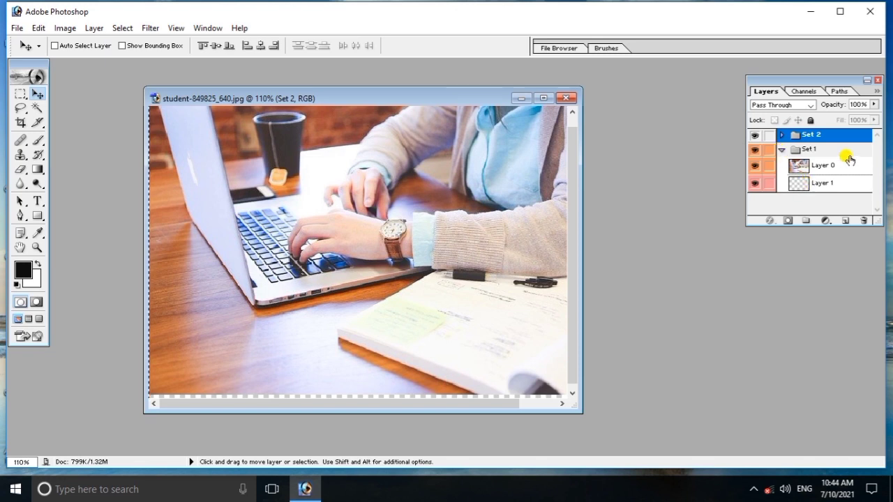
pyautogui.click(811, 166)
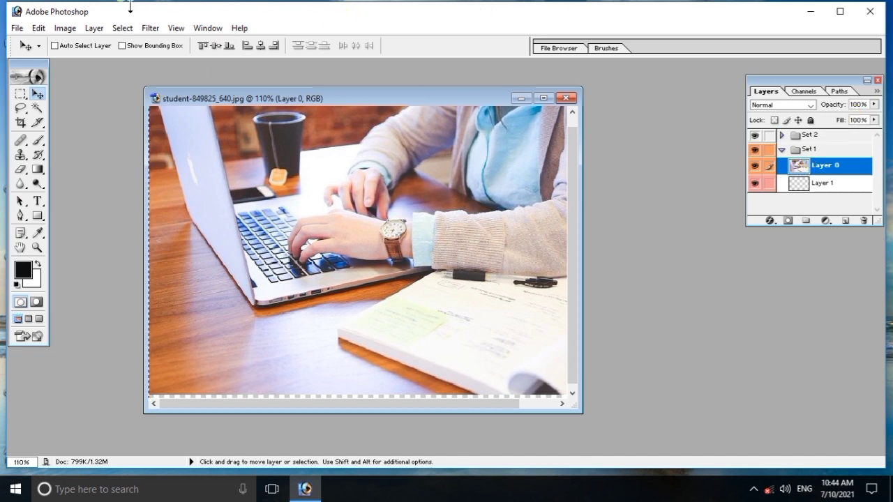
pyautogui.click(96, 29)
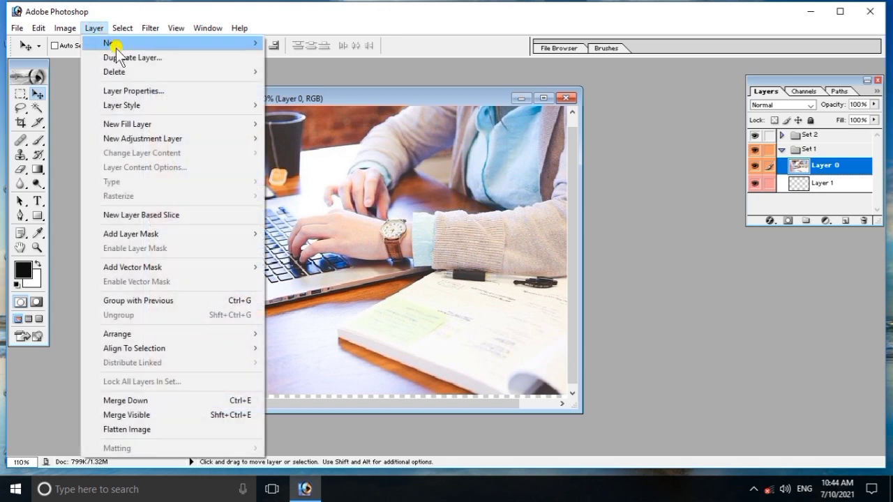
pyautogui.click(126, 58)
pyautogui.click(547, 209)
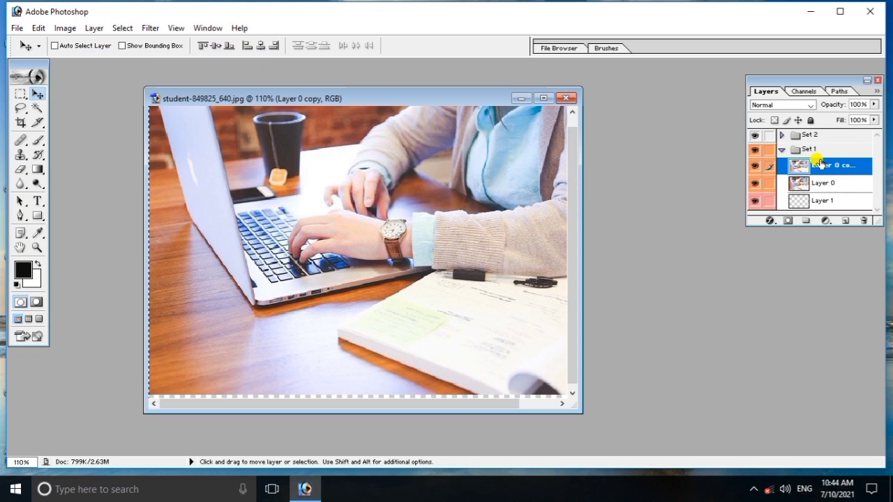
pyautogui.click(827, 184)
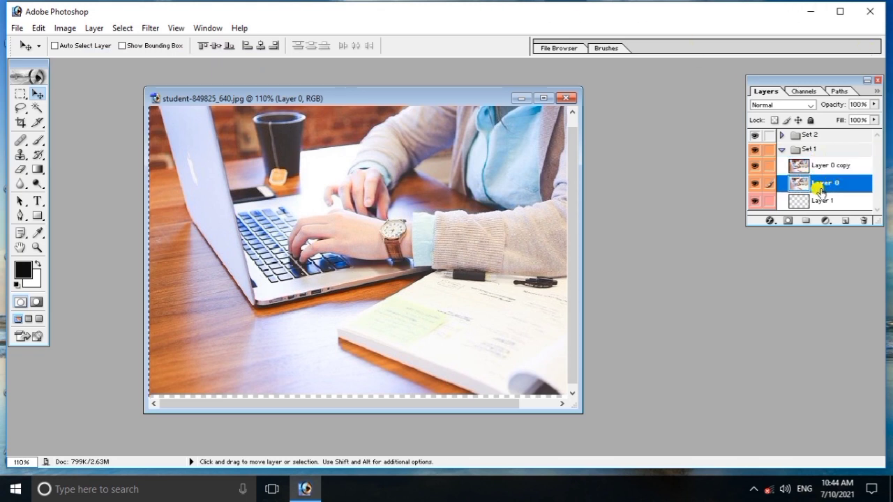
pyautogui.click(827, 167)
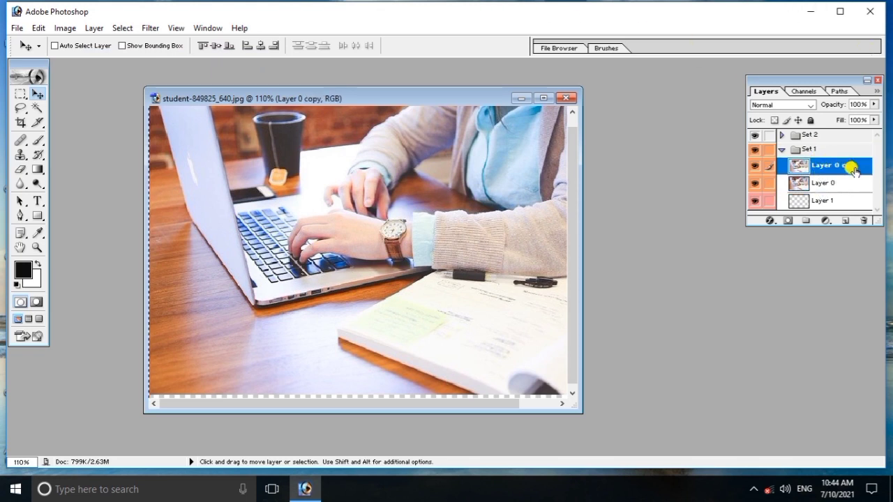
pyautogui.doubleClick(854, 169)
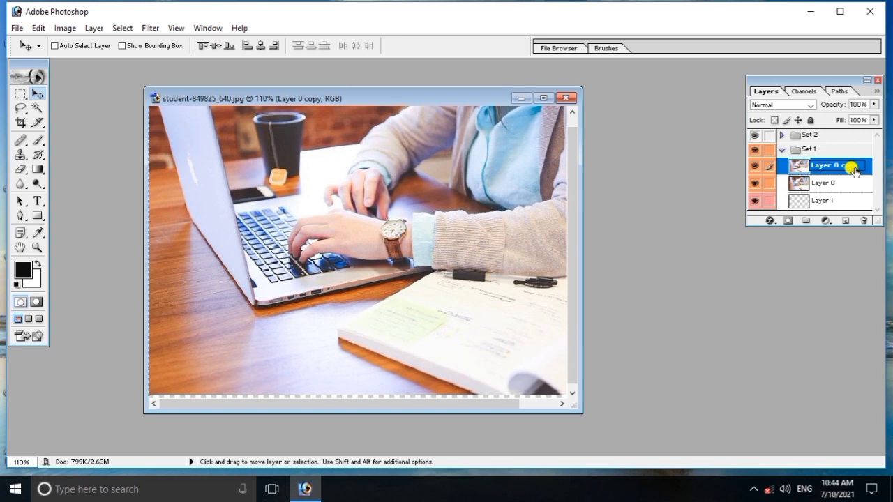
pyautogui.press('Return')
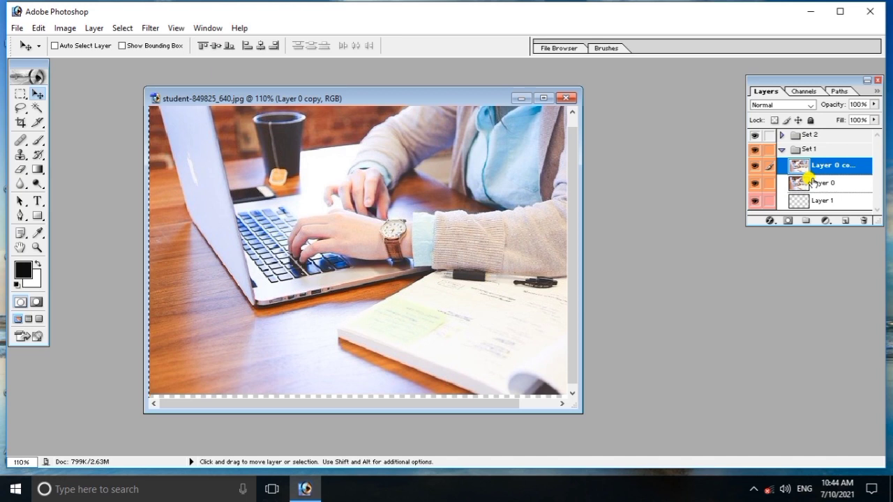
pyautogui.click(94, 28)
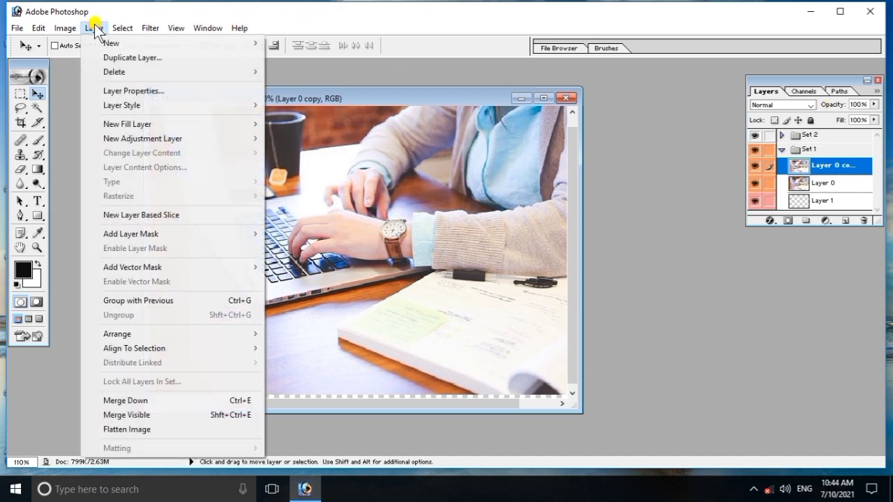
pyautogui.moveTo(126, 72)
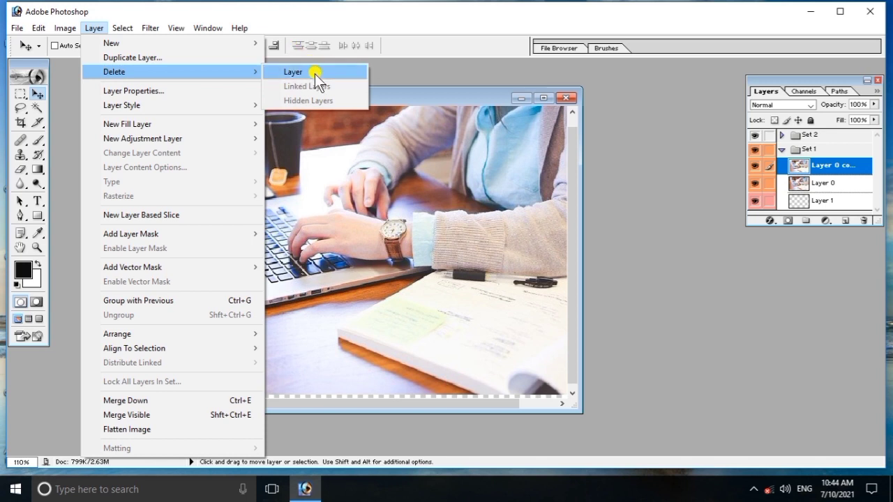
pyautogui.click(313, 73)
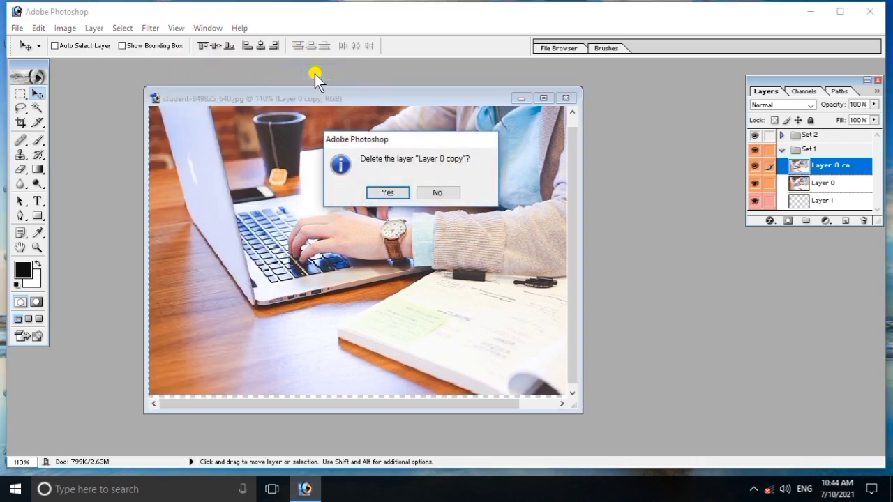
pyautogui.click(386, 190)
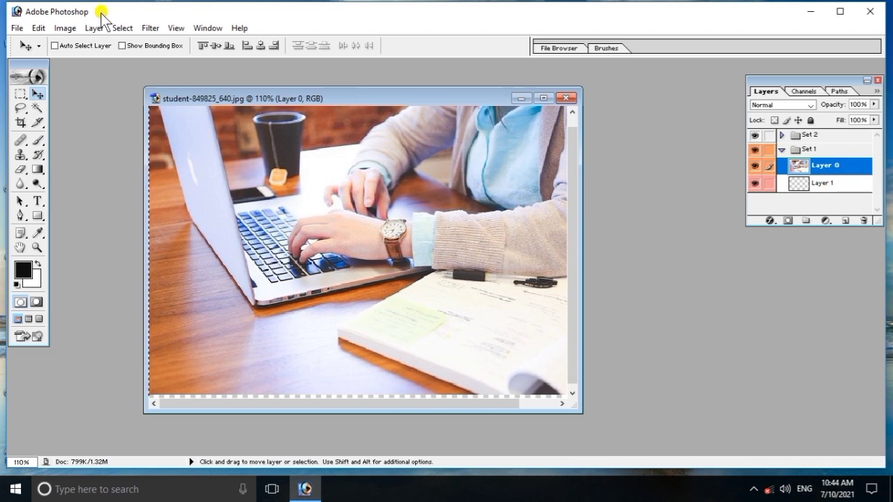
pyautogui.click(87, 32)
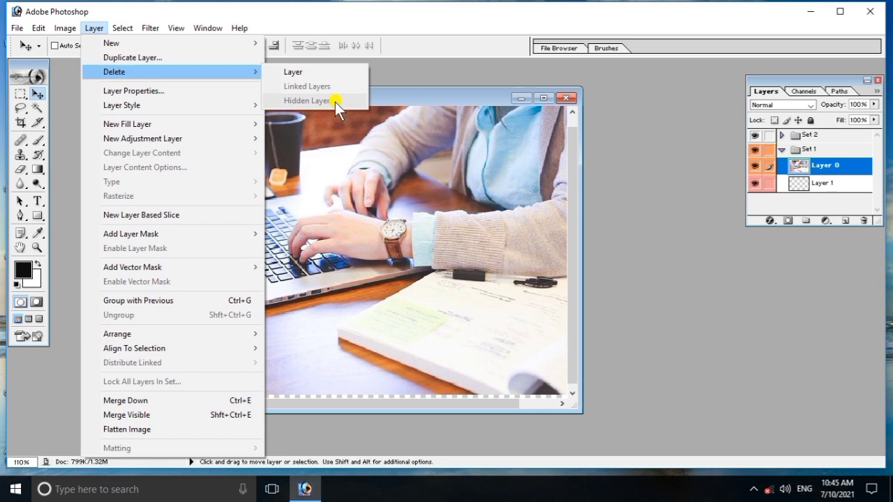
pyautogui.click(706, 217)
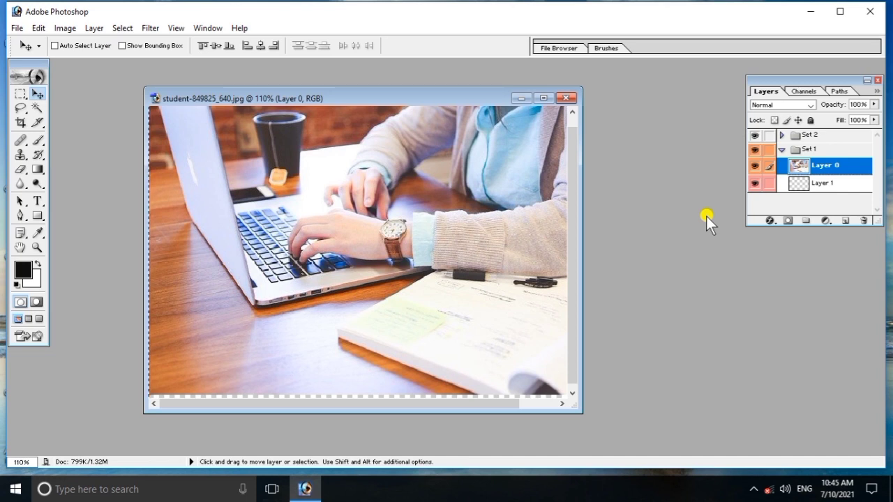
# - Link Layer 1 with Layer 0 and nudge the linked photo up slightly
pyautogui.click(779, 187)
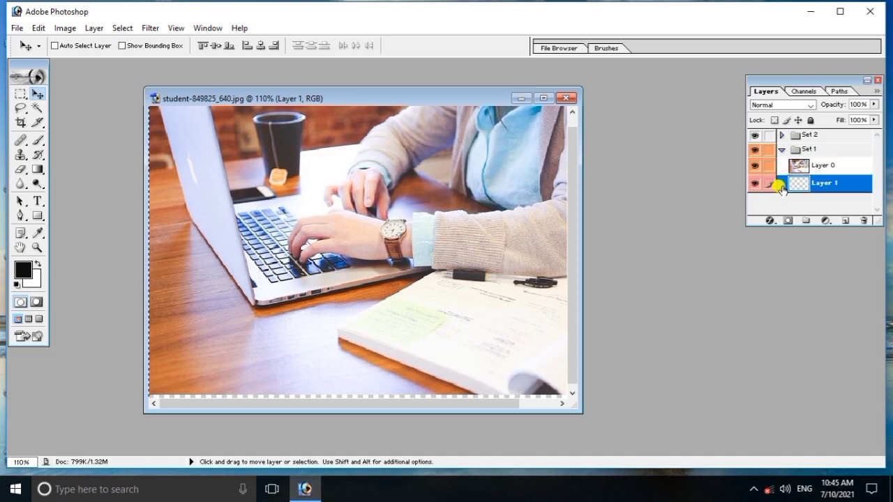
pyautogui.click(769, 165)
pyautogui.moveTo(800, 183)
pyautogui.mouseDown()
pyautogui.moveTo(797, 168)
pyautogui.moveTo(796, 183)
pyautogui.mouseUp()
pyautogui.click(797, 167)
pyautogui.press('Up')
pyautogui.press('Up')
pyautogui.press('Up')
pyautogui.press('Up')
pyautogui.press('Up')
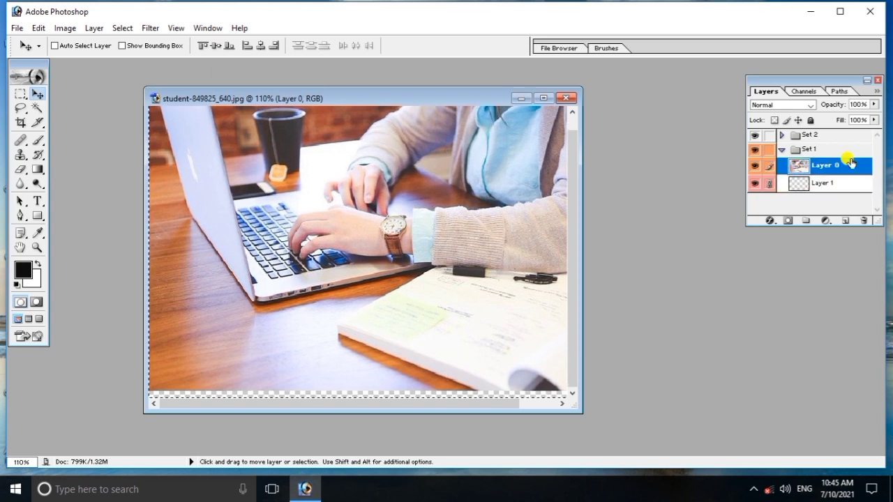
# - Delete the linked layers with Layer > Delete > Linked Layers, then undo the deletion
pyautogui.click(91, 28)
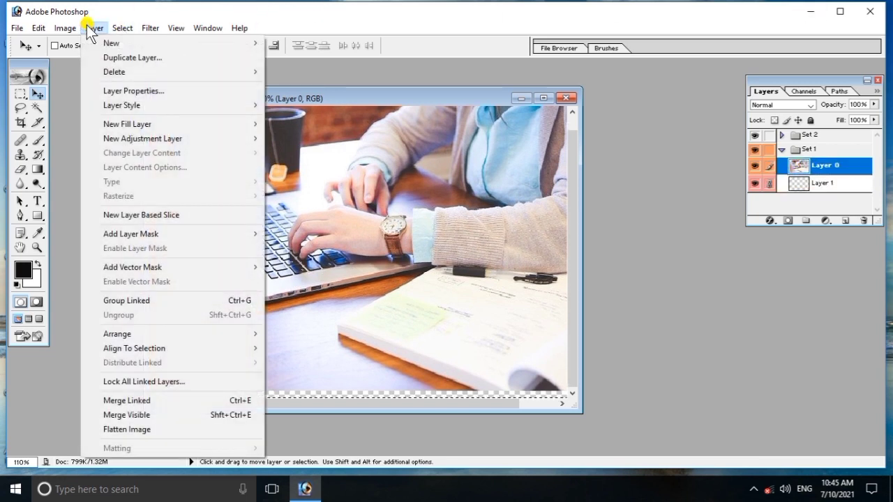
pyautogui.moveTo(121, 72)
pyautogui.moveTo(254, 74)
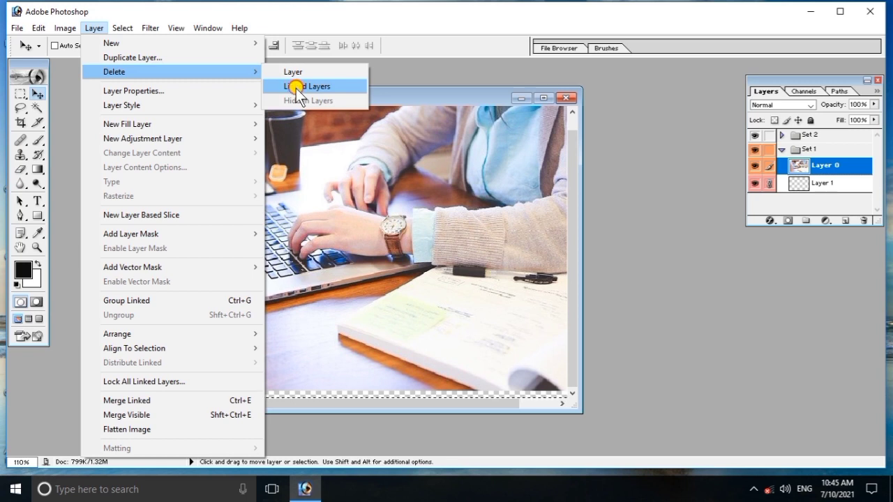
pyautogui.click(295, 86)
pyautogui.click(389, 193)
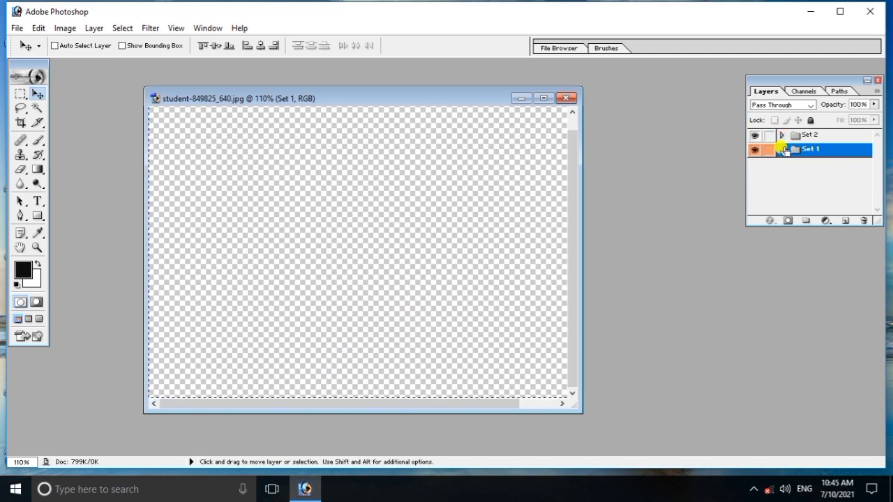
pyautogui.hotkey('ctrl', 'z')
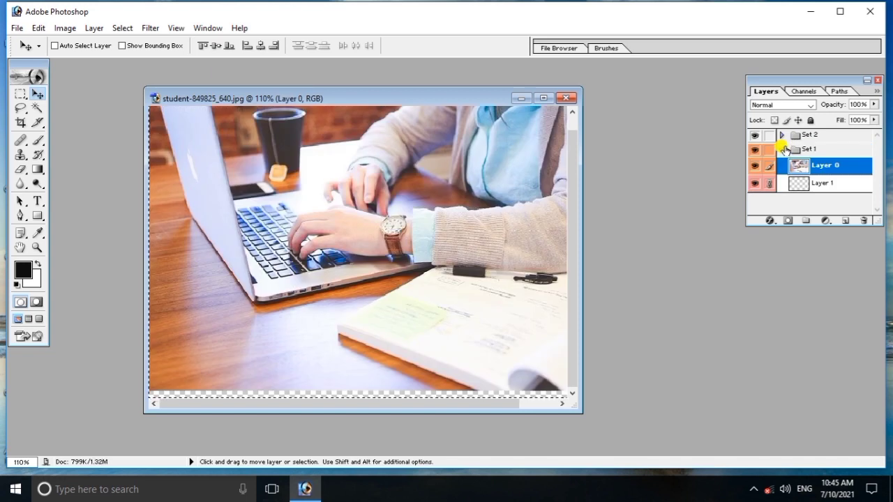
# - Unlink Layer 1 from Layer 0 and hide both layers
pyautogui.click(769, 183)
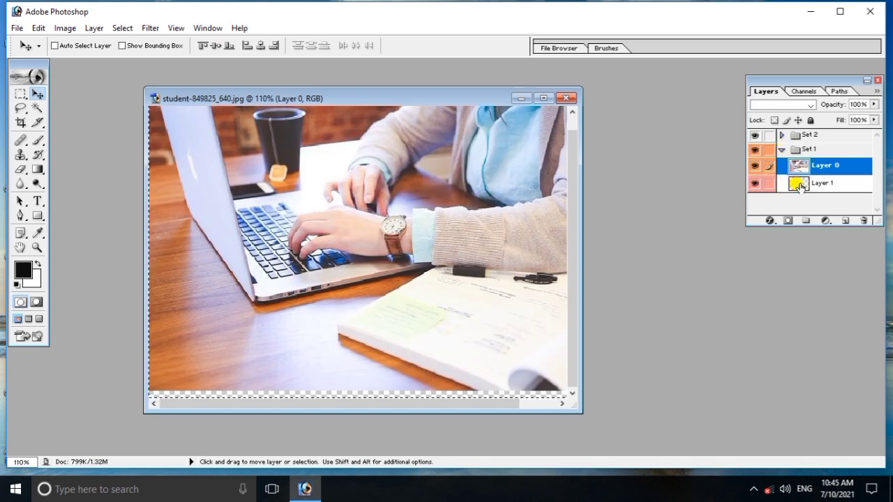
pyautogui.click(797, 182)
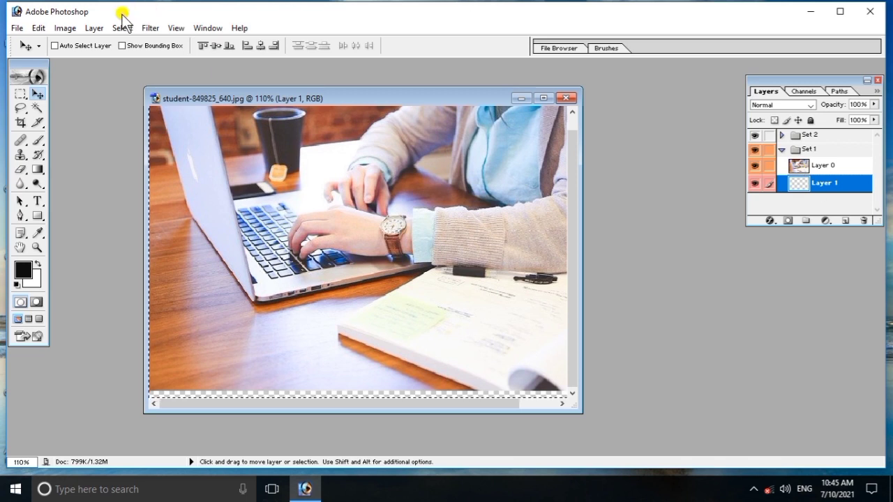
pyautogui.click(96, 27)
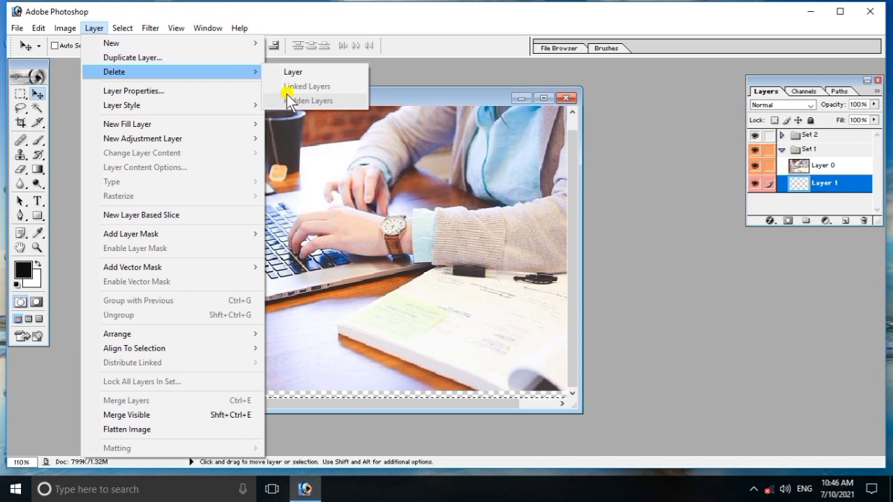
pyautogui.click(150, 28)
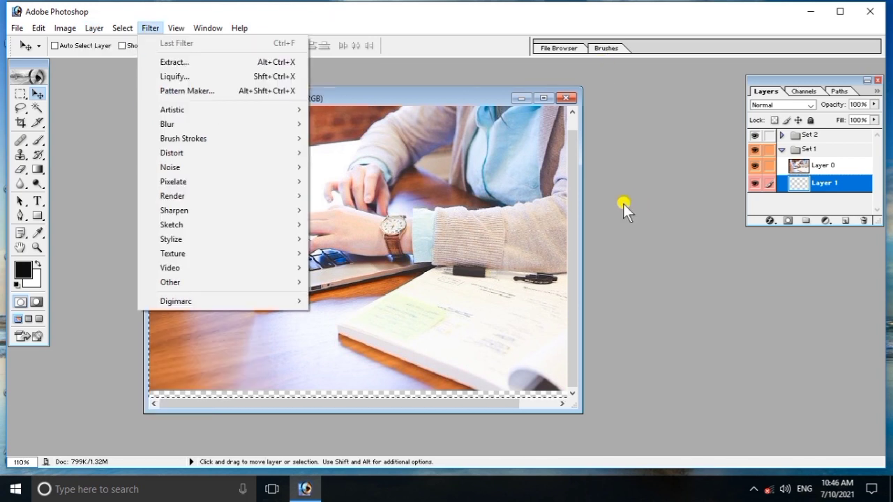
pyautogui.click(753, 184)
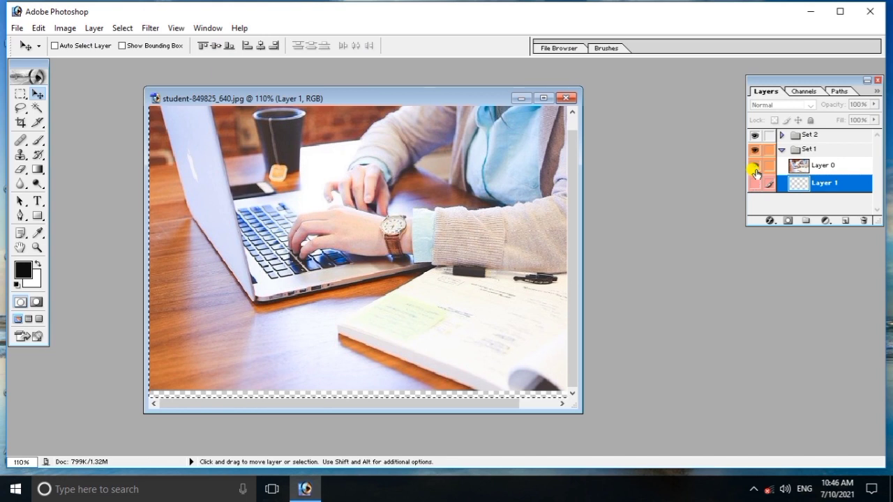
pyautogui.click(755, 167)
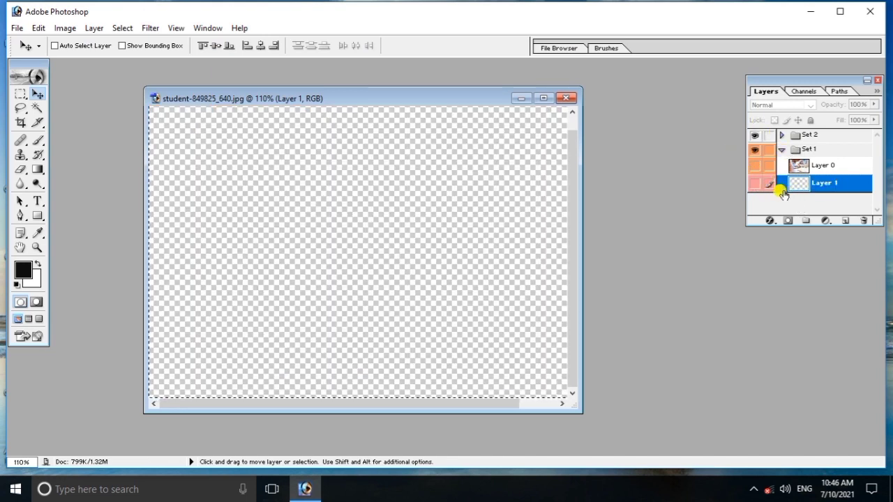
# - Delete the hidden layers with Layer > Delete > Hidden Layers, then undo it
pyautogui.click(93, 28)
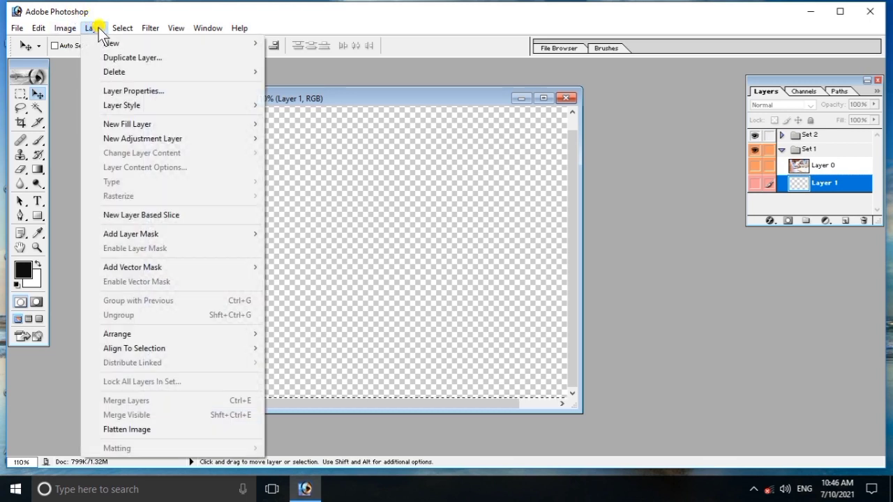
pyautogui.moveTo(123, 72)
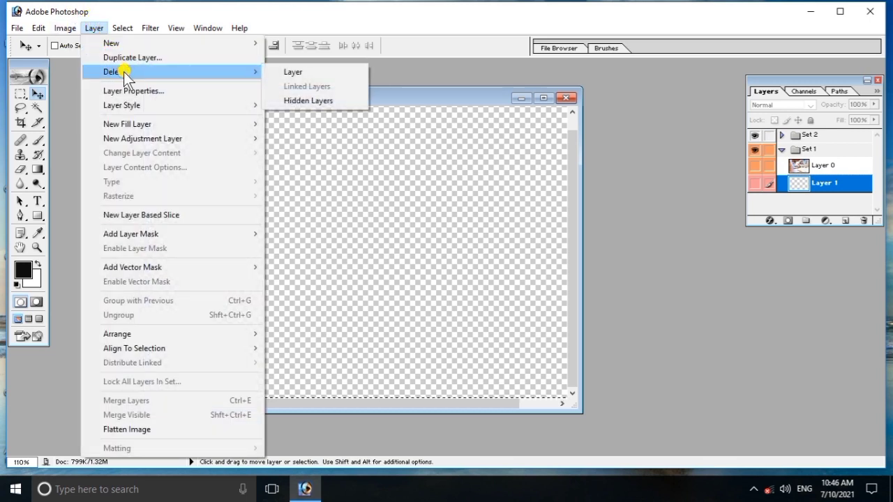
pyautogui.click(310, 100)
pyautogui.click(401, 195)
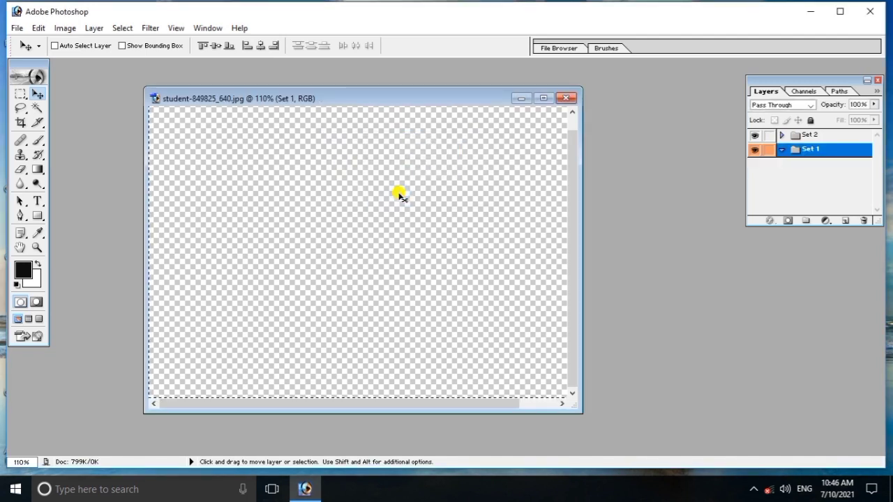
pyautogui.hotkey('ctrl', 'z')
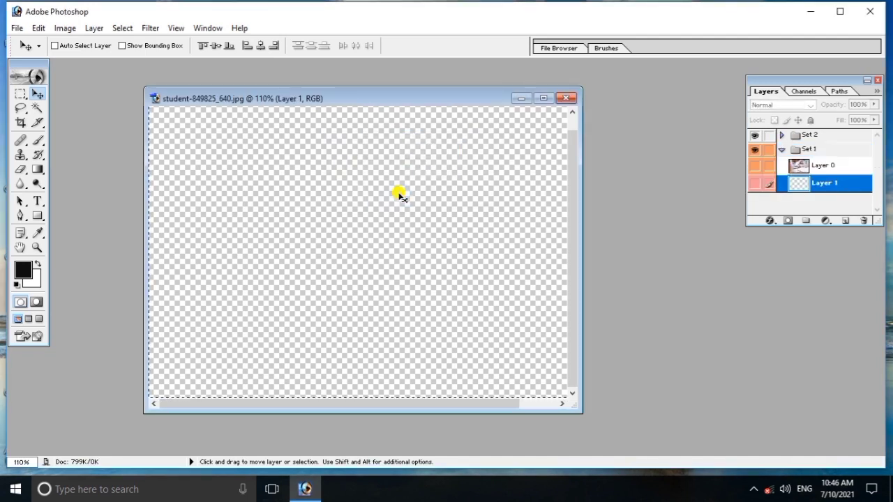
pyautogui.click(811, 173)
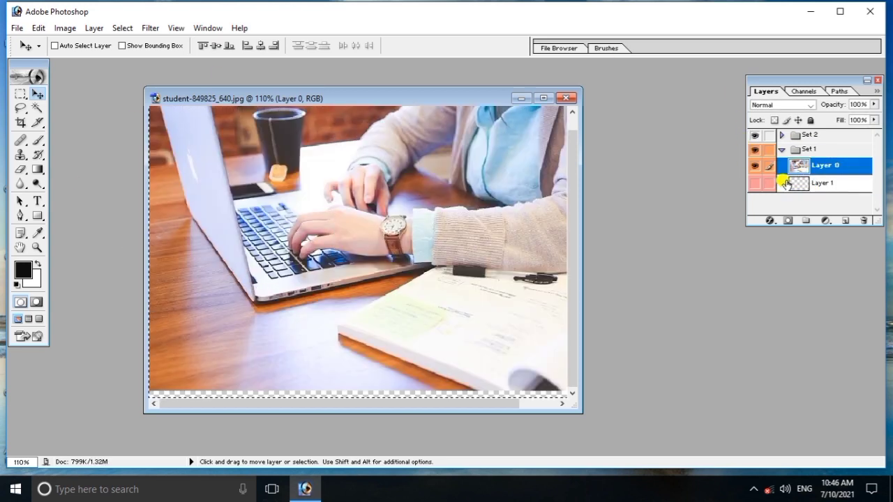
pyautogui.click(93, 29)
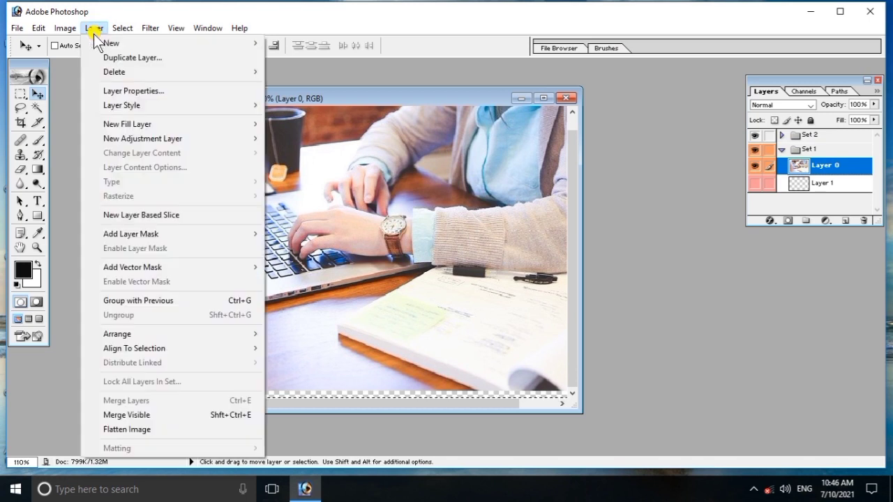
pyautogui.click(129, 91)
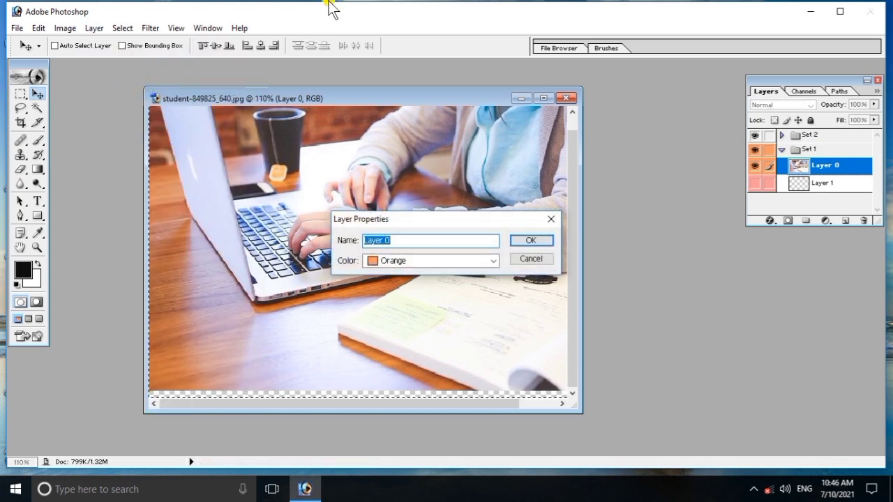
pyautogui.click(427, 243)
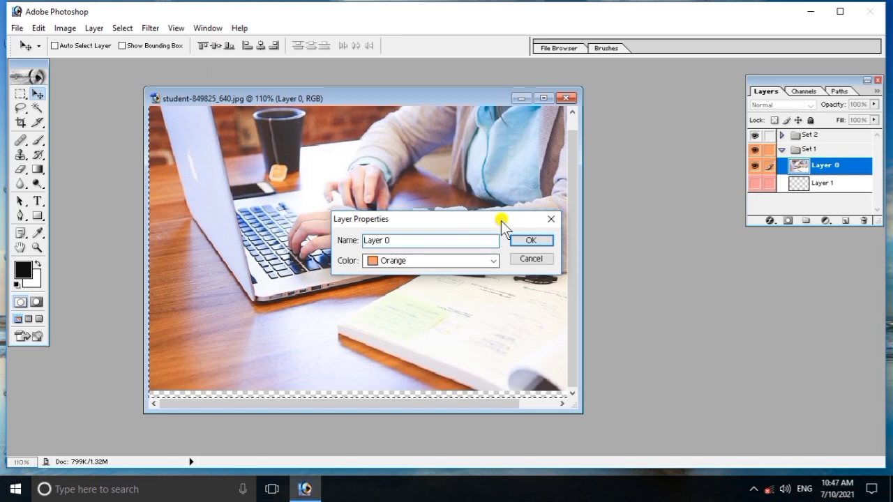
pyautogui.click(532, 241)
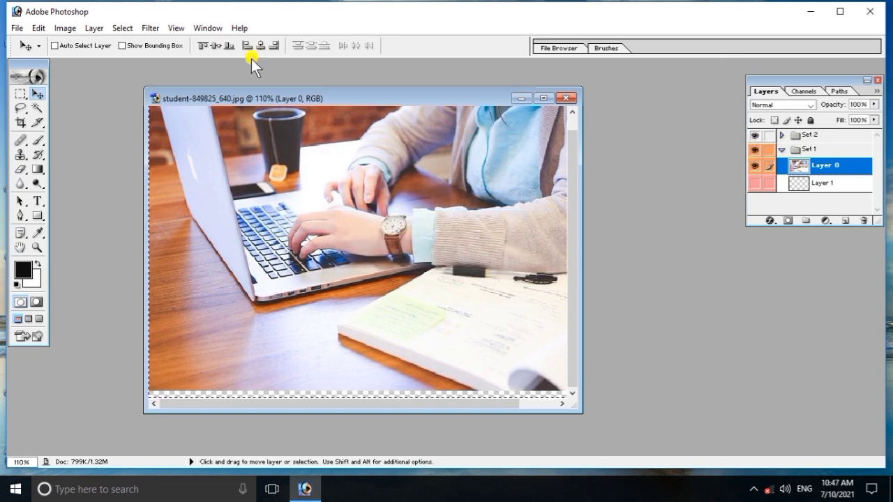
# - Bring up the Blending Options for Layer 0 in the Layer Style dialog
pyautogui.click(99, 30)
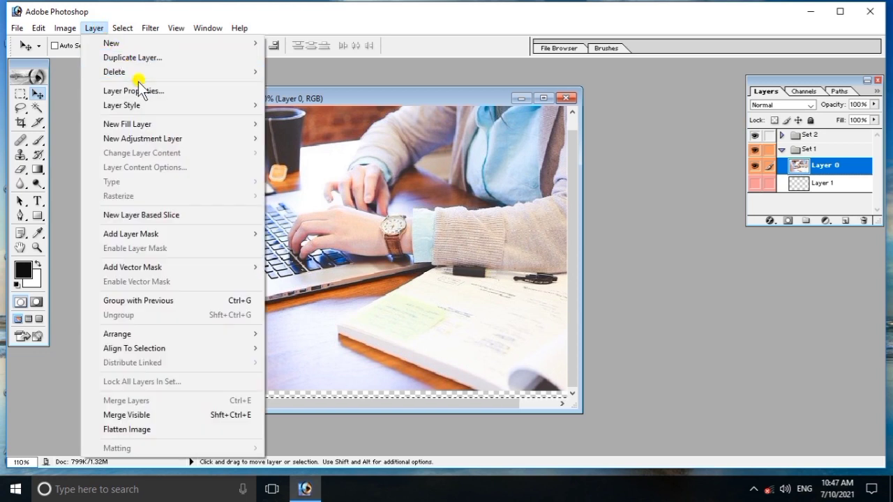
pyautogui.moveTo(156, 104)
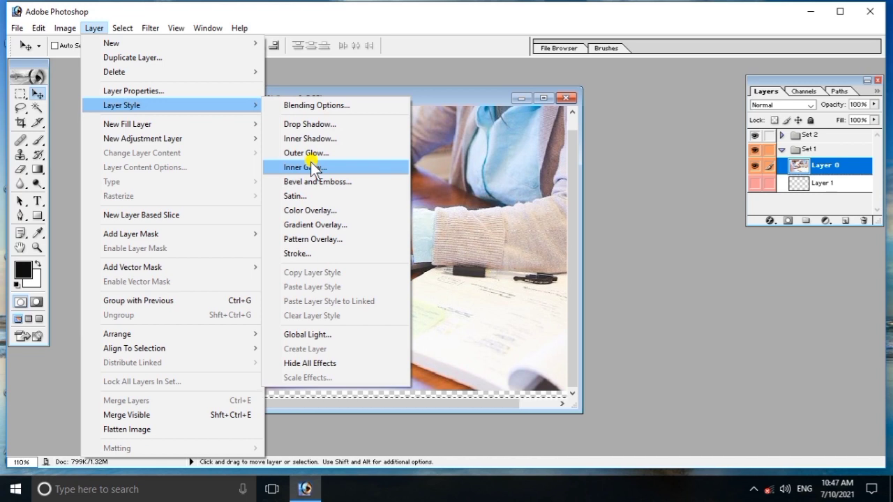
pyautogui.click(318, 106)
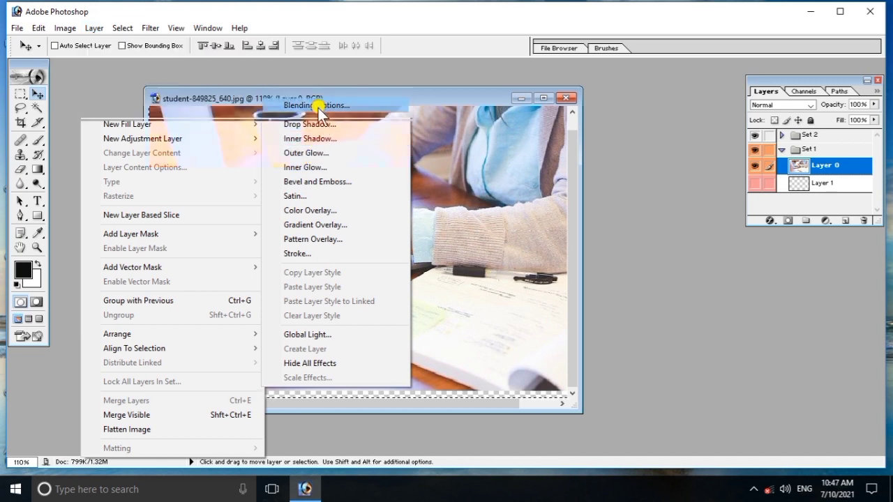
pyautogui.moveTo(663, 96); pyautogui.dragTo(689, 87)
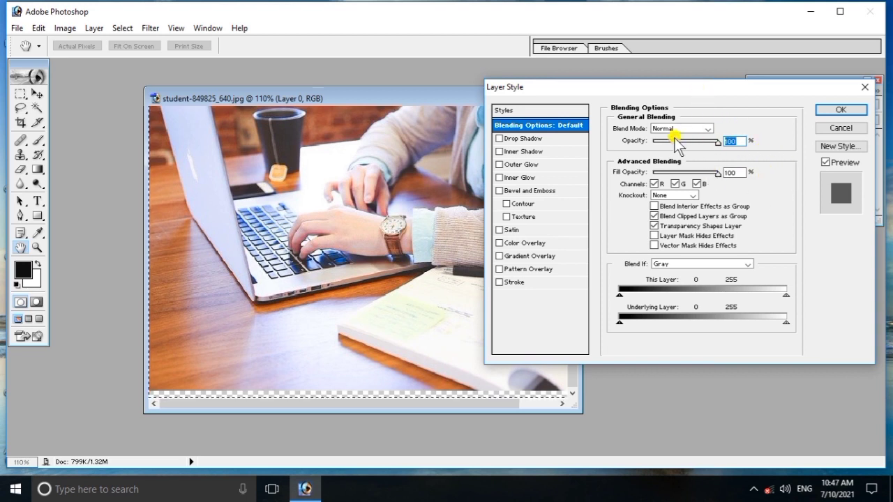
# - Try the Opacity, Fill Opacity and Blend If sliders and enable Layer Mask Hides Effects
pyautogui.moveTo(718, 142)
pyautogui.mouseDown()
pyautogui.moveTo(700, 143)
pyautogui.moveTo(720, 143)
pyautogui.mouseUp()
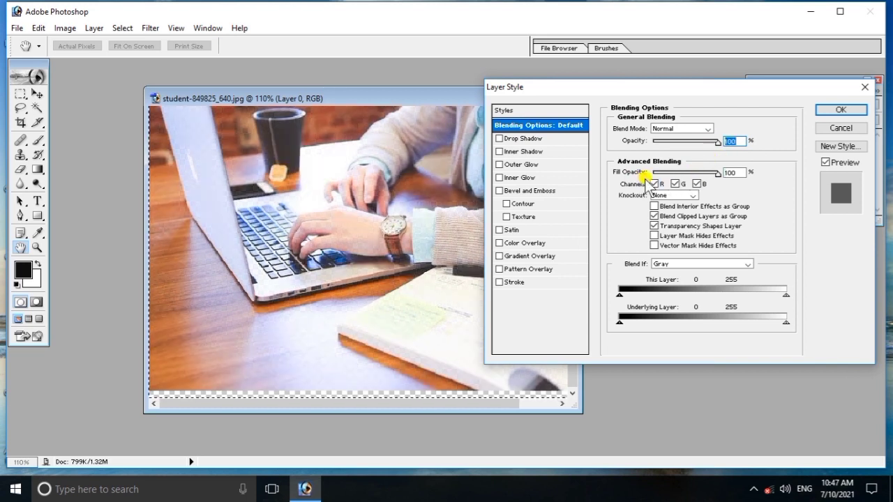
pyautogui.moveTo(718, 176)
pyautogui.mouseDown()
pyautogui.moveTo(702, 177)
pyautogui.moveTo(722, 178)
pyautogui.mouseUp()
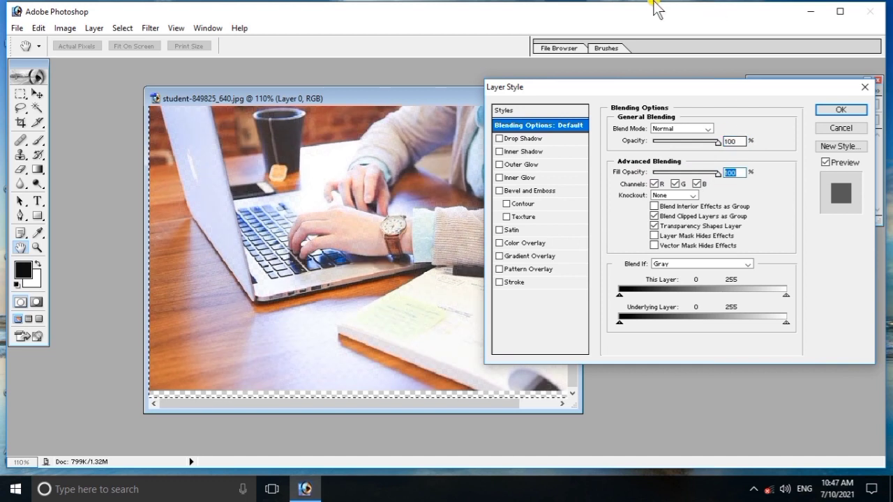
pyautogui.click(655, 237)
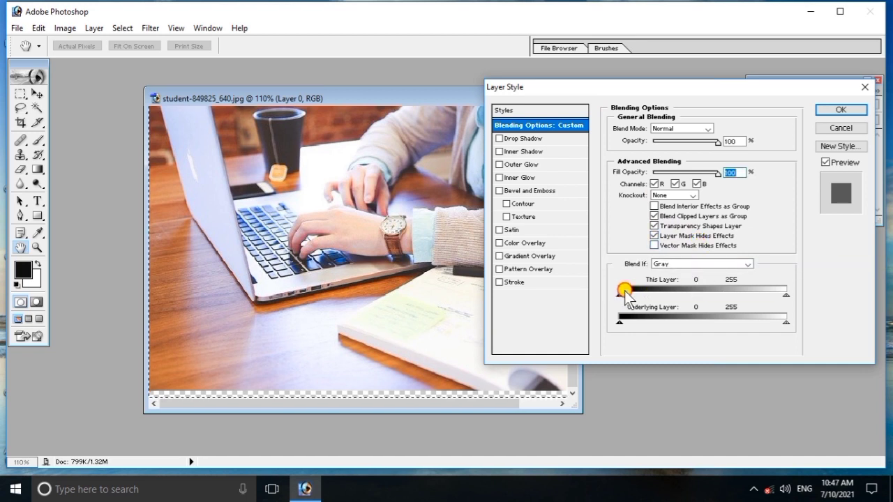
pyautogui.moveTo(621, 294)
pyautogui.mouseDown()
pyautogui.moveTo(724, 294)
pyautogui.moveTo(628, 285)
pyautogui.mouseUp()
# - Tick Drop Shadow, Inner Shadow, Satin and Pattern Overlay, untick the last two, and close Layer Style
pyautogui.click(498, 138)
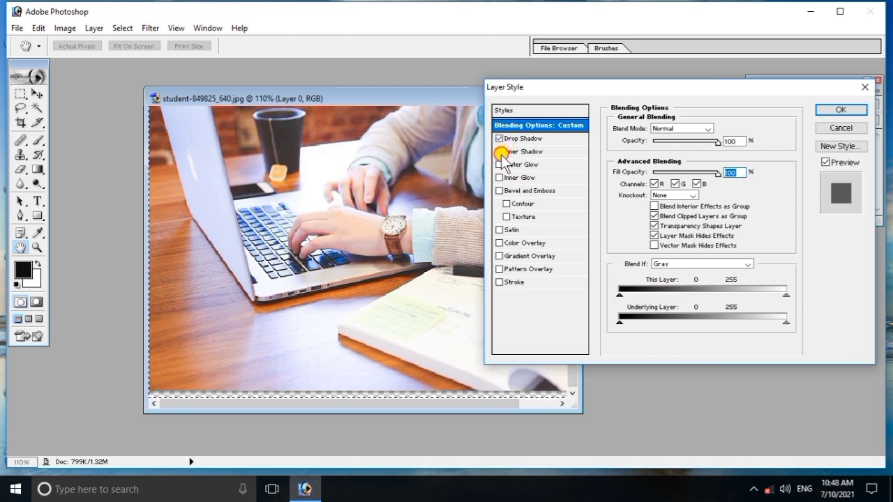
pyautogui.click(499, 151)
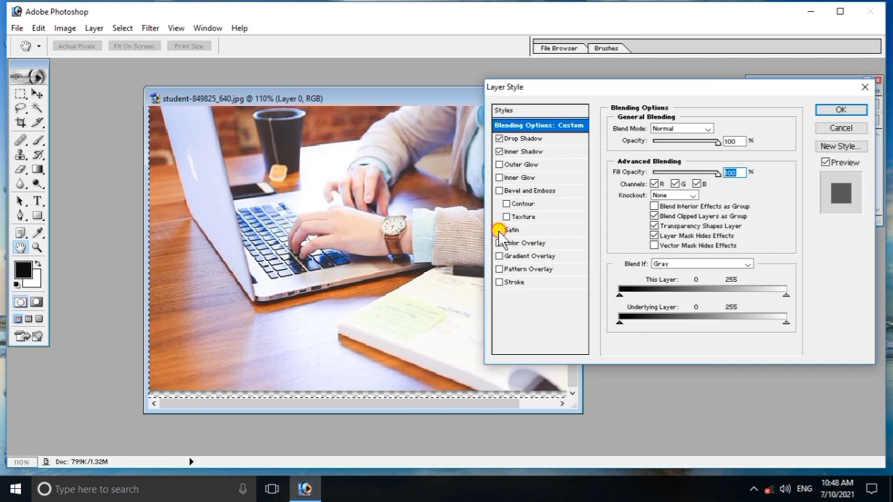
pyautogui.click(499, 230)
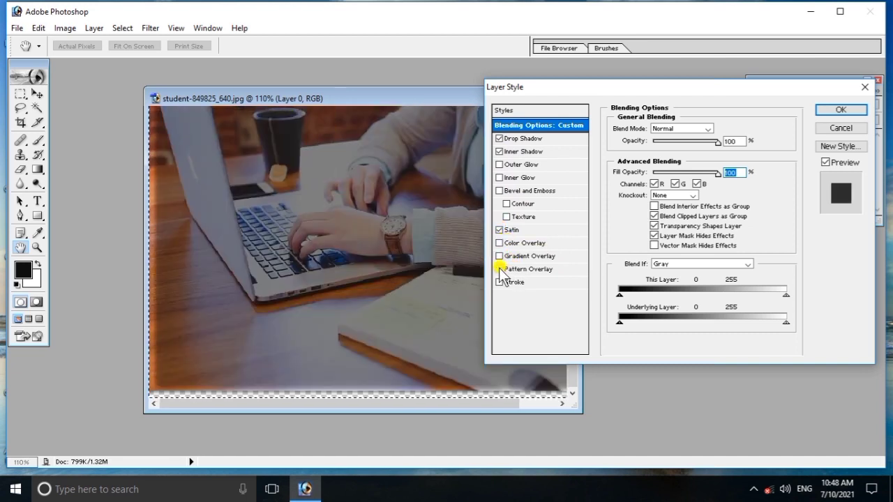
pyautogui.click(499, 269)
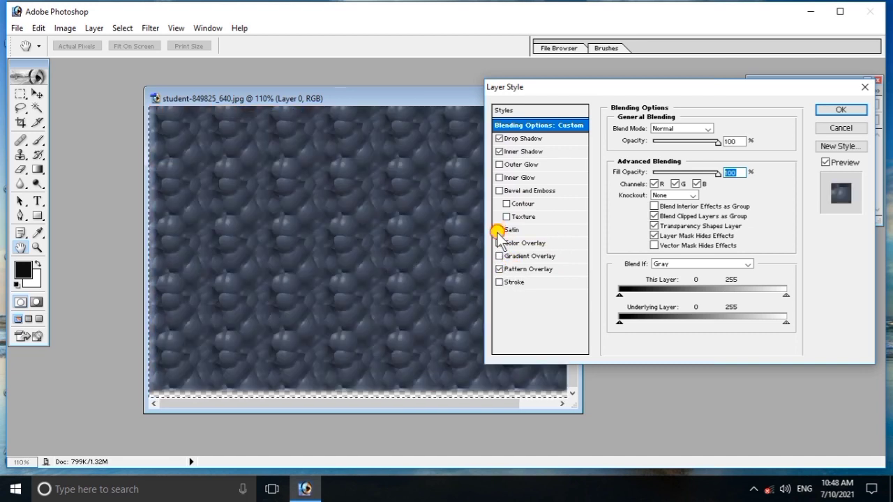
pyautogui.click(499, 230)
pyautogui.click(499, 269)
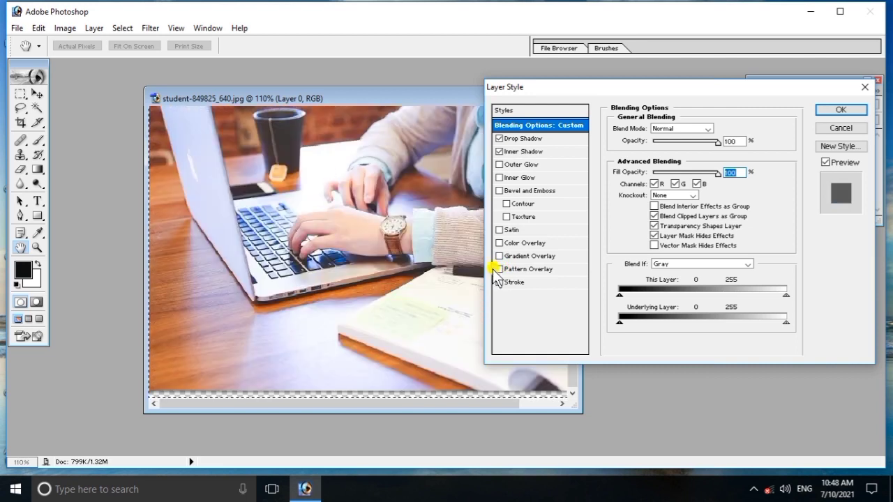
pyautogui.click(864, 87)
pyautogui.click(94, 28)
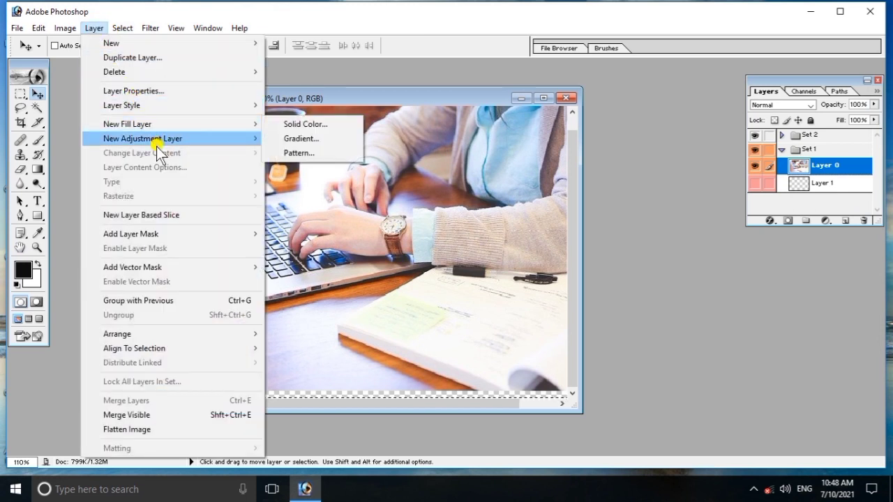
pyautogui.moveTo(144, 107)
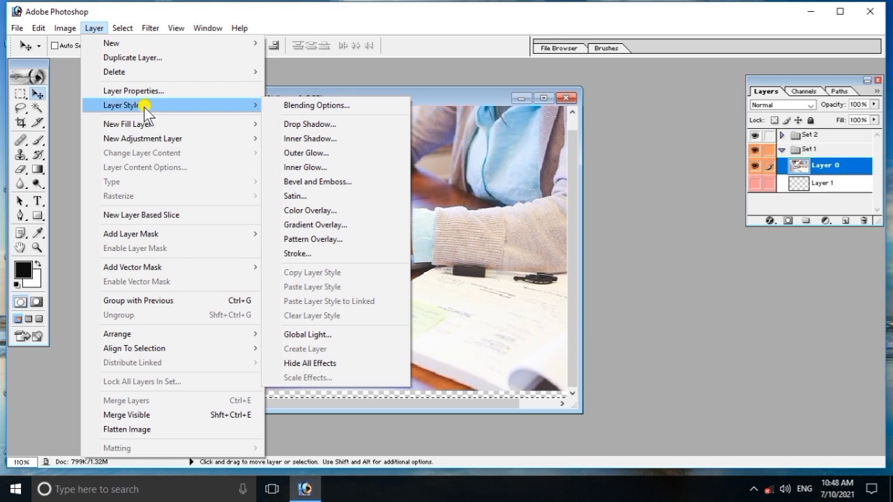
pyautogui.moveTo(148, 127)
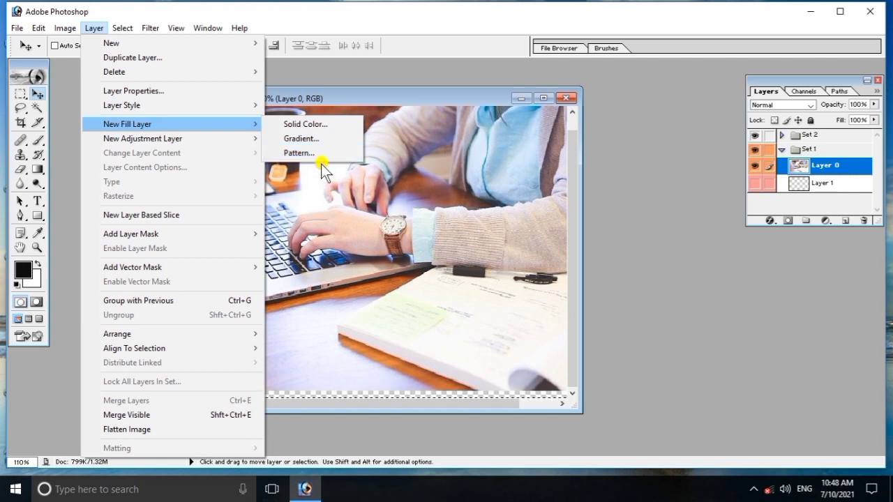
pyautogui.click(321, 121)
pyautogui.click(527, 214)
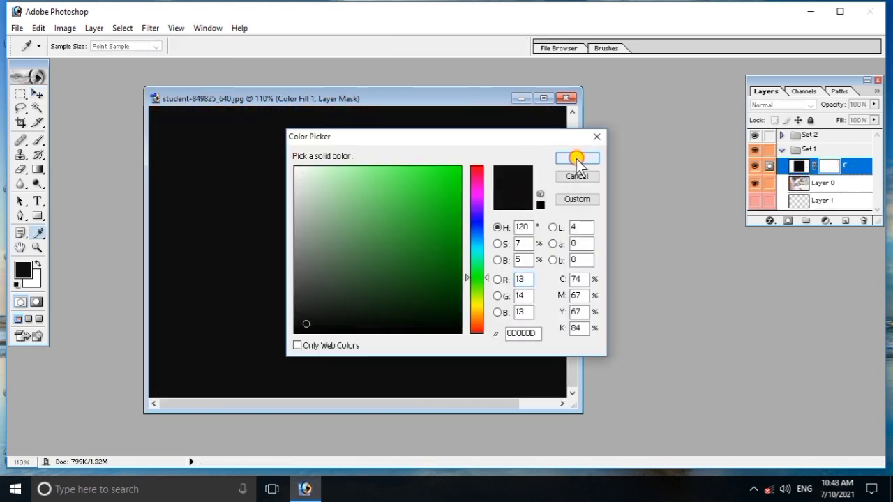
pyautogui.click(576, 159)
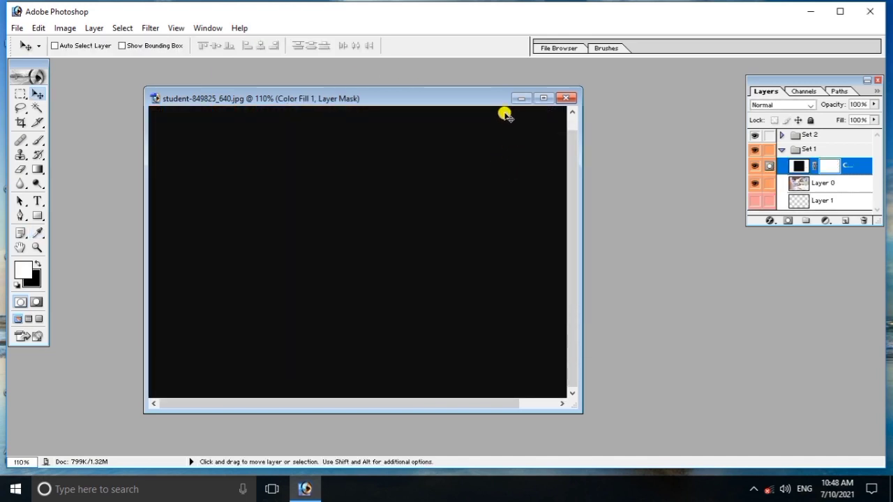
pyautogui.hotkey('ctrl', 'z')
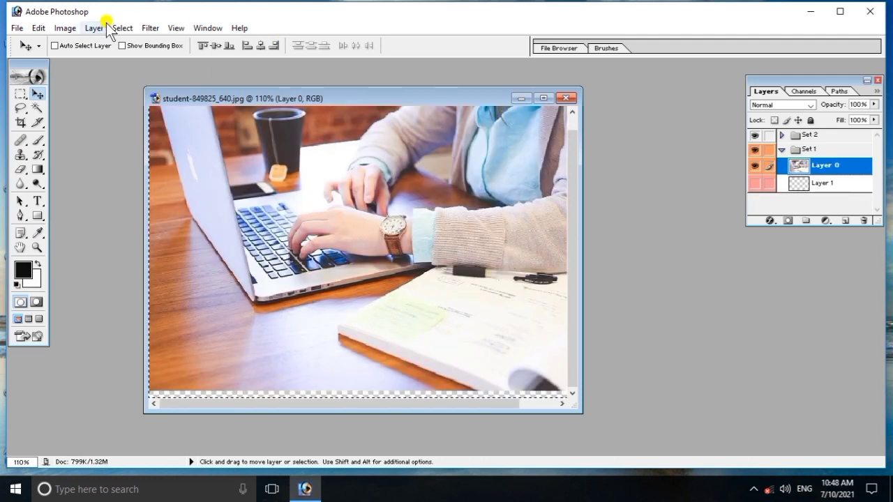
pyautogui.click(94, 28)
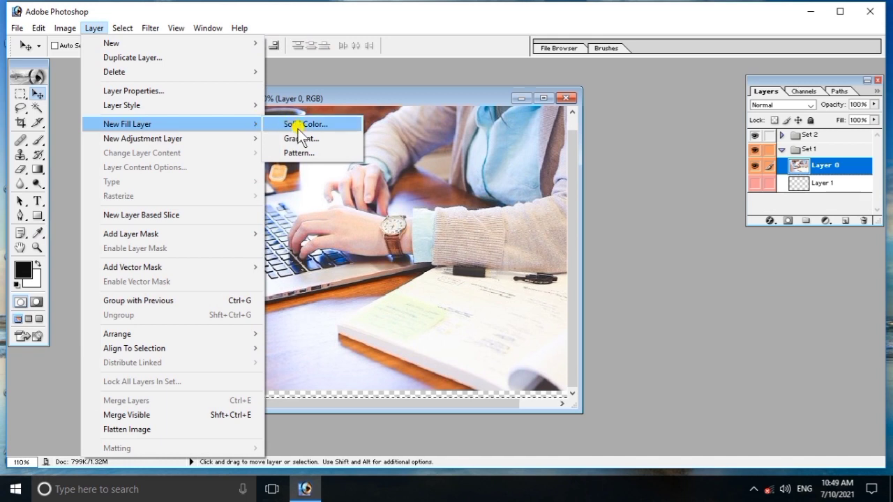
pyautogui.click(303, 138)
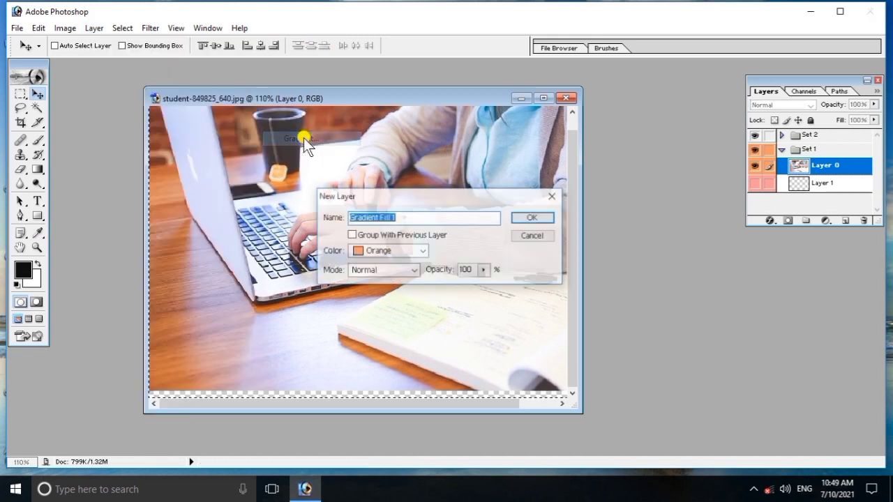
pyautogui.click(535, 219)
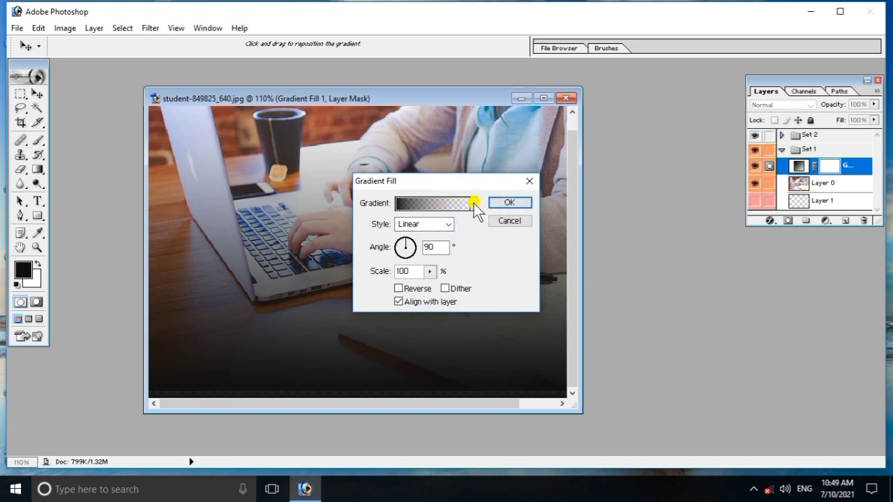
pyautogui.click(473, 203)
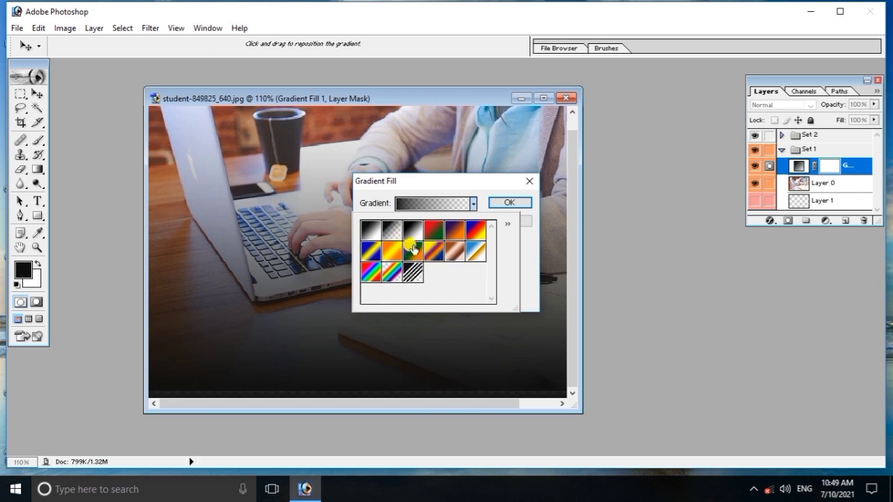
pyautogui.click(391, 257)
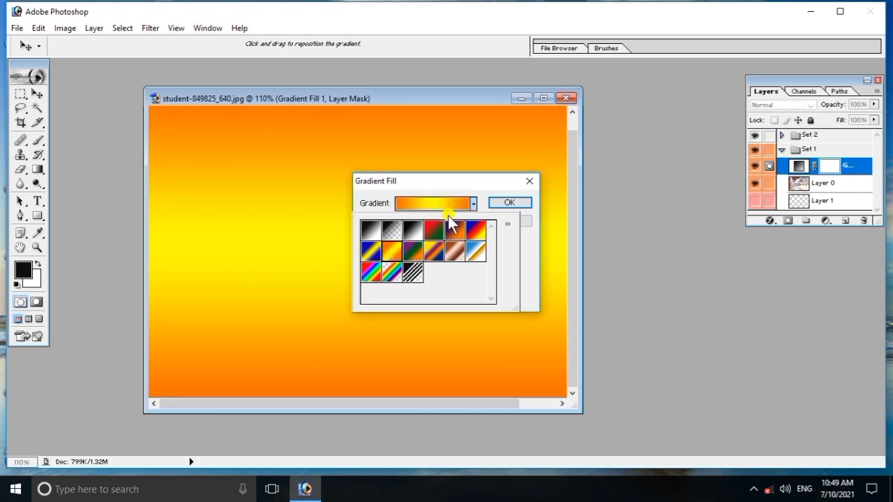
pyautogui.click(501, 203)
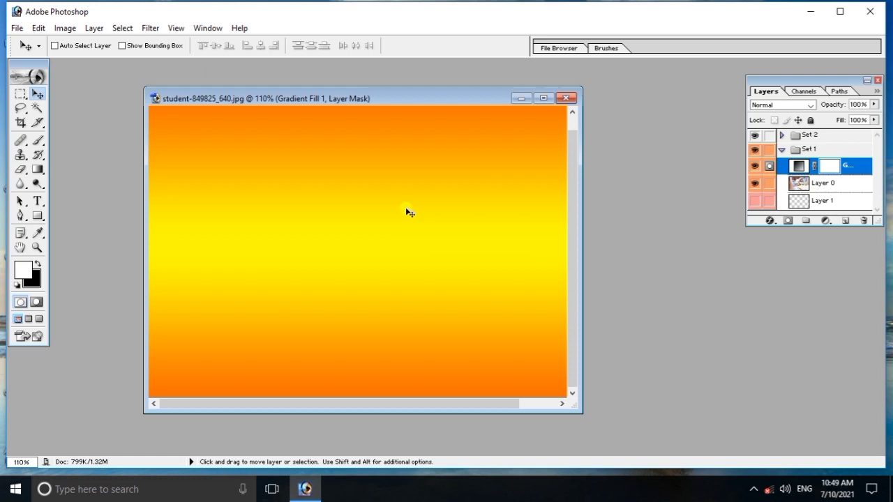
pyautogui.hotkey('ctrl', 'z')
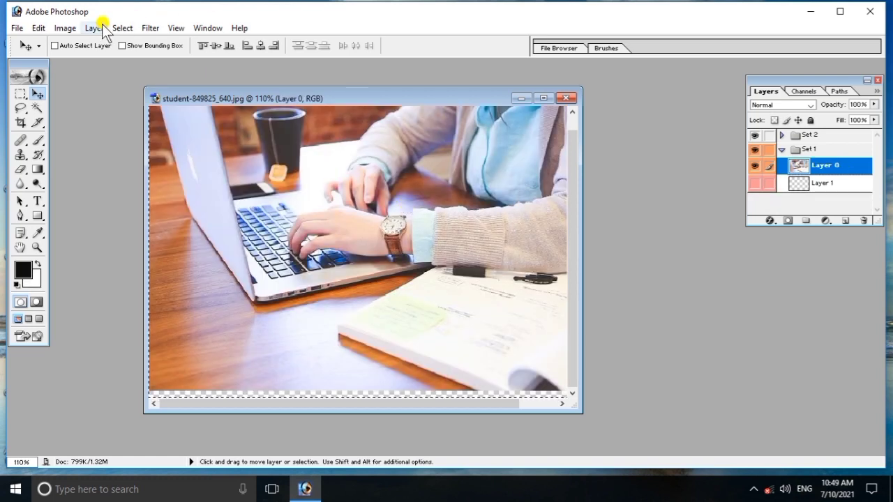
pyautogui.click(94, 28)
pyautogui.moveTo(166, 125)
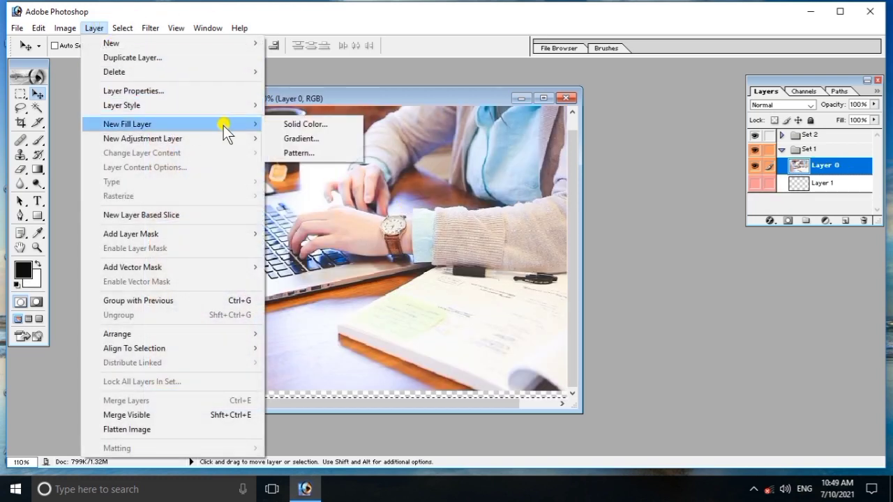
pyautogui.click(319, 154)
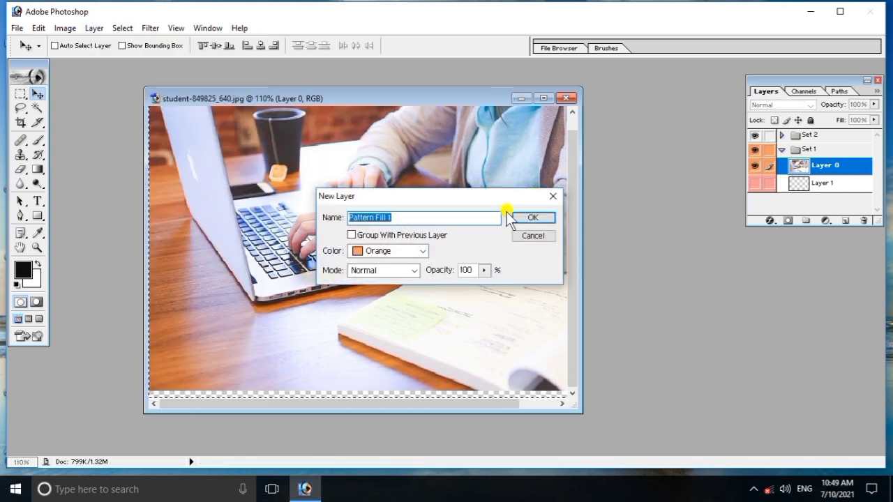
pyautogui.click(528, 218)
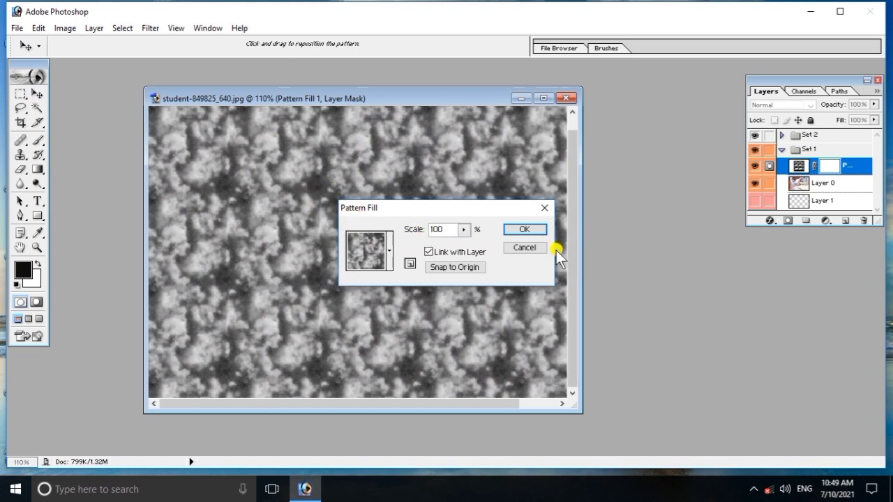
pyautogui.click(524, 230)
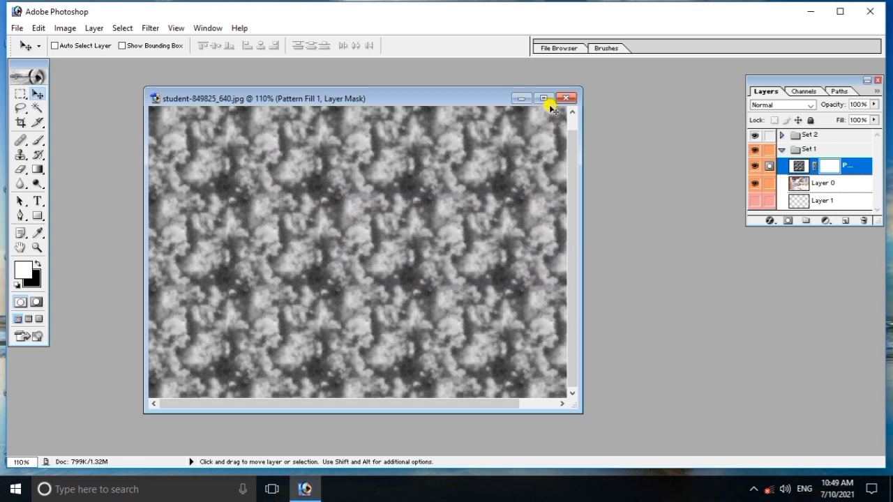
pyautogui.hotkey('ctrl', 'z')
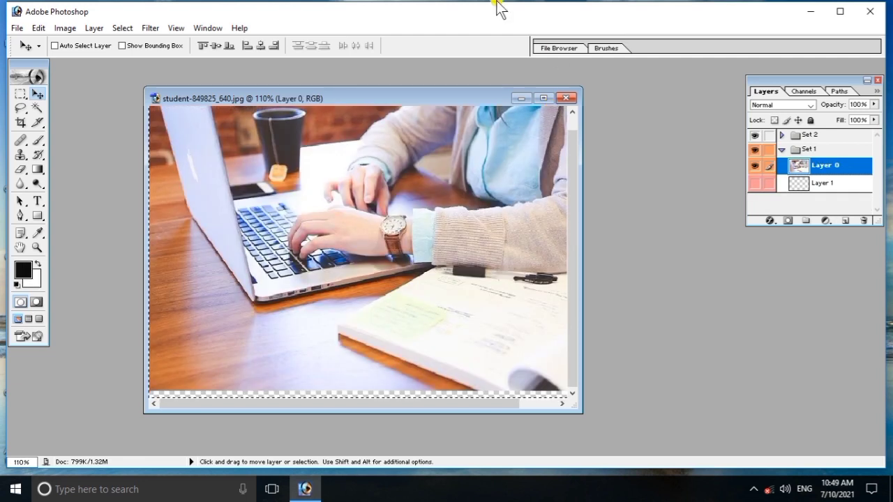
pyautogui.click(94, 28)
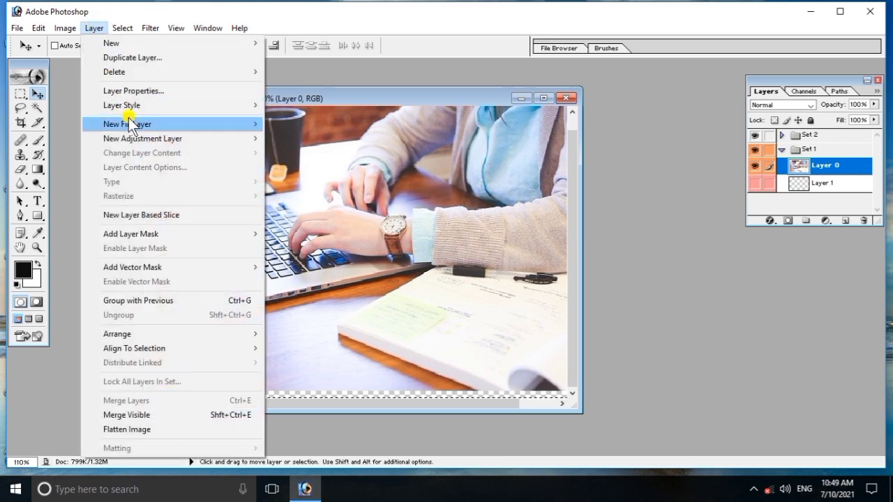
pyautogui.moveTo(143, 138)
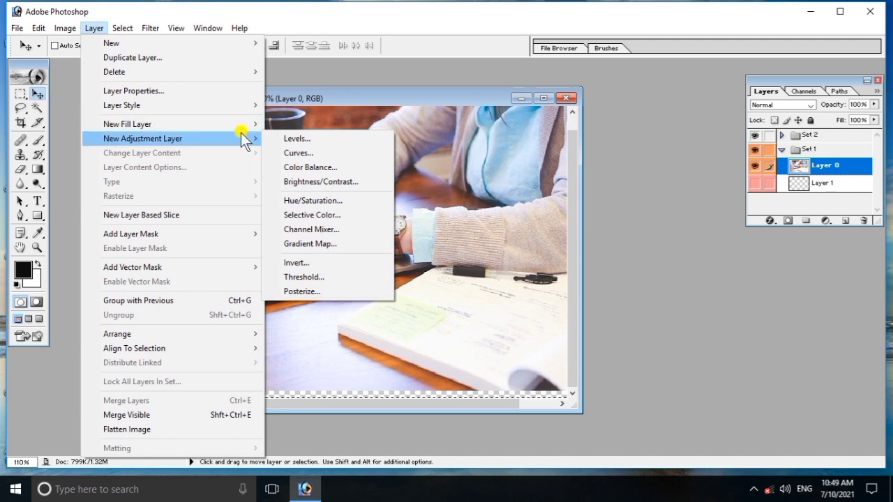
pyautogui.click(286, 139)
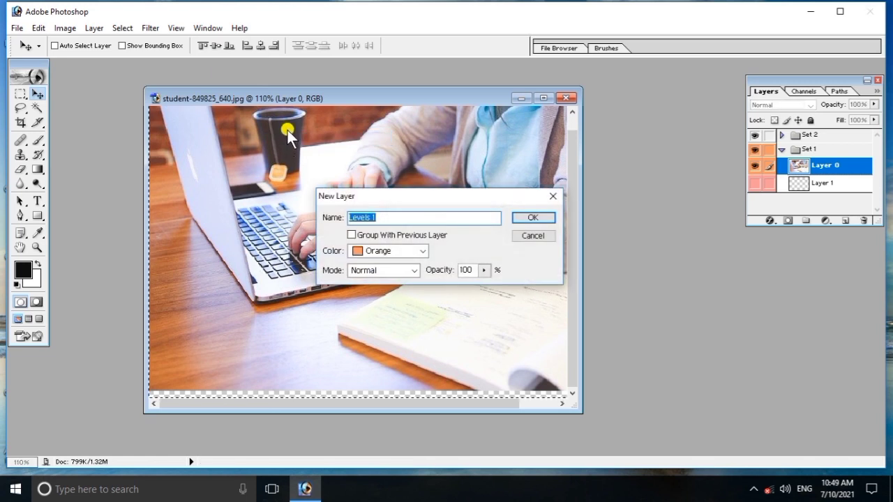
pyautogui.click(533, 218)
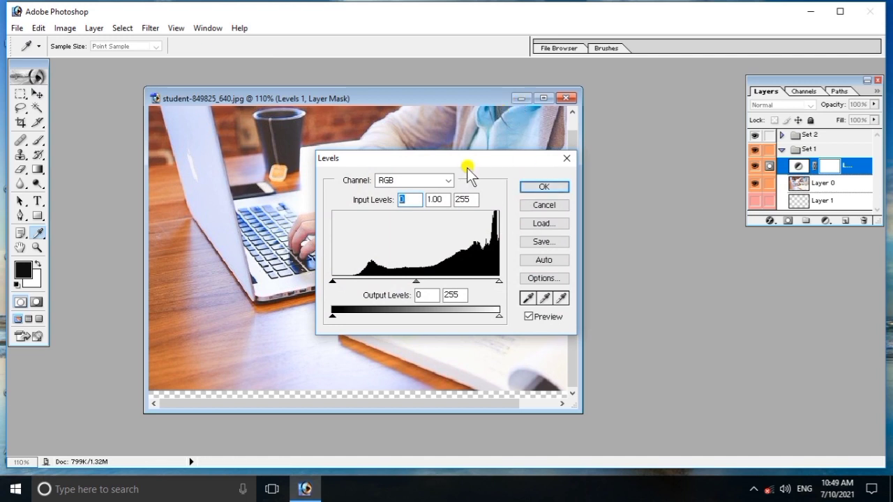
pyautogui.moveTo(467, 159); pyautogui.dragTo(569, 126)
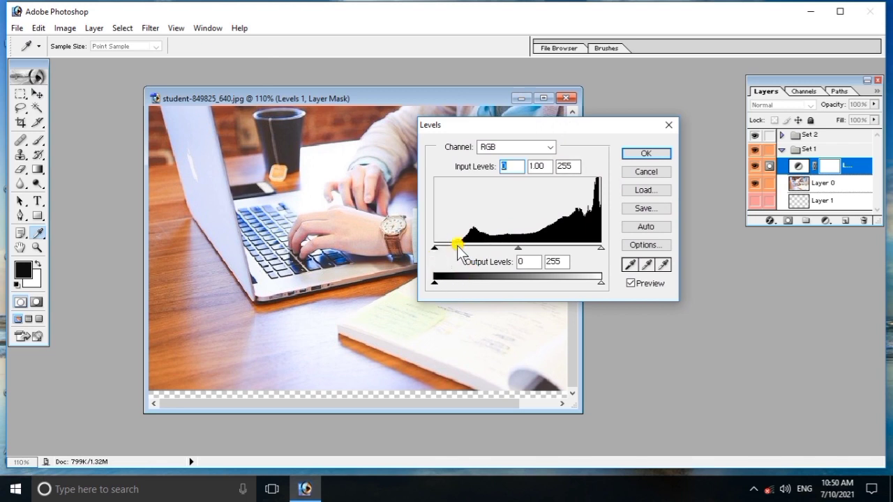
pyautogui.moveTo(517, 249); pyautogui.dragTo(568, 241)
pyautogui.press('Return')
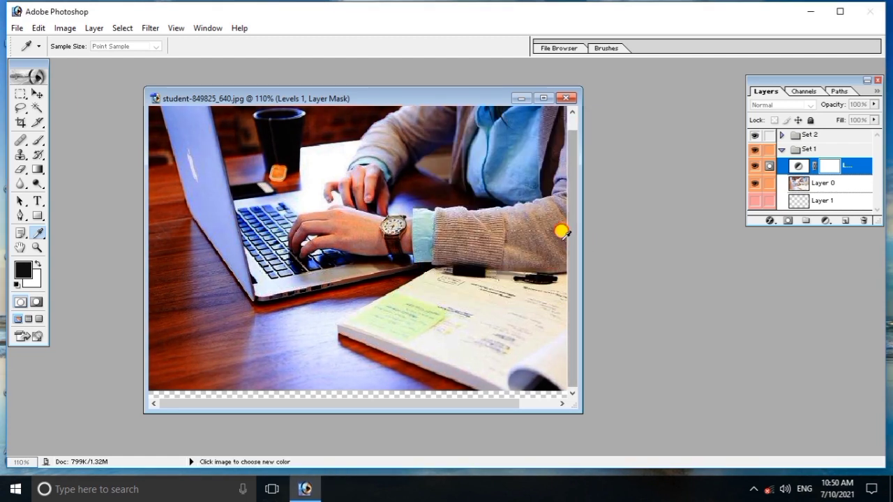
pyautogui.click(307, 487)
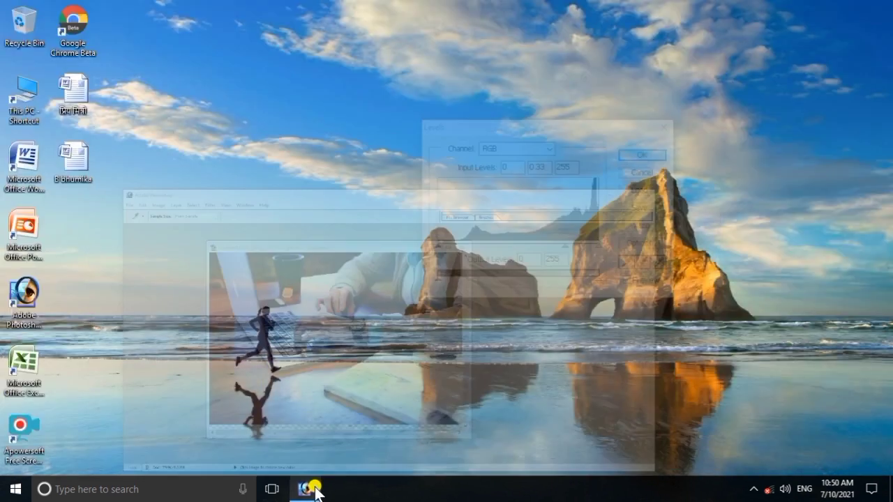
pyautogui.click(307, 487)
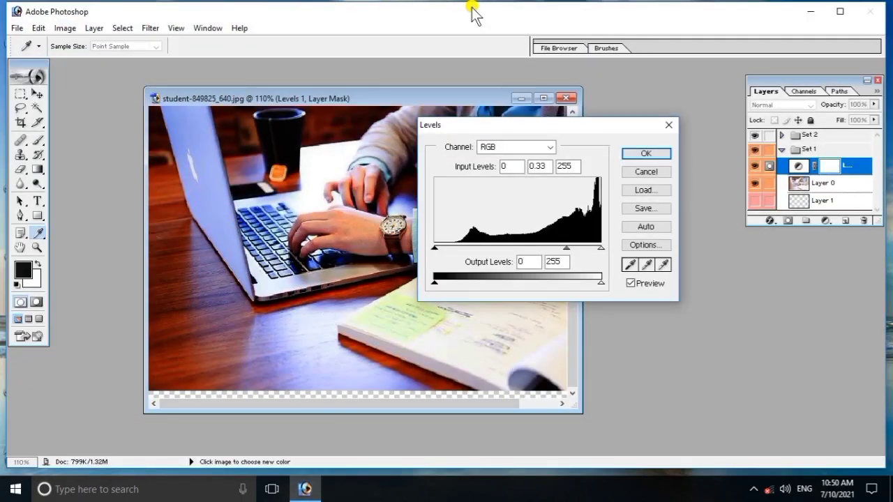
pyautogui.moveTo(658, 131); pyautogui.dragTo(667, 127)
pyautogui.click(672, 126)
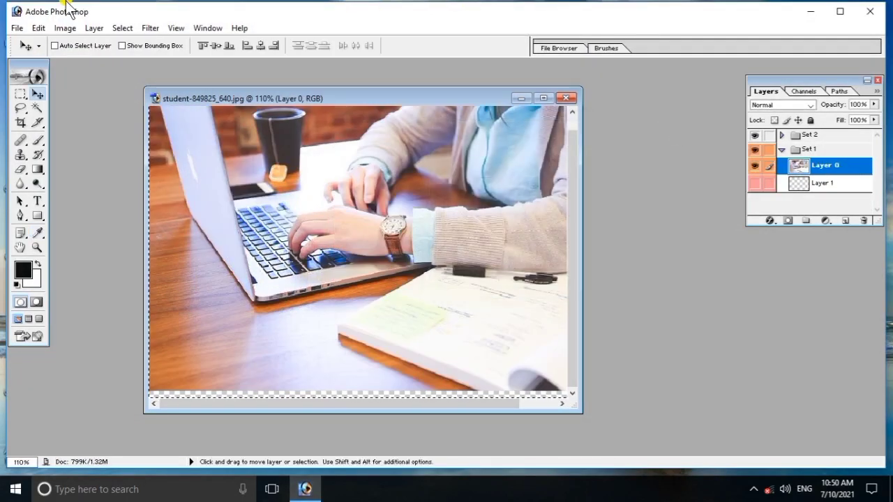
pyautogui.click(94, 30)
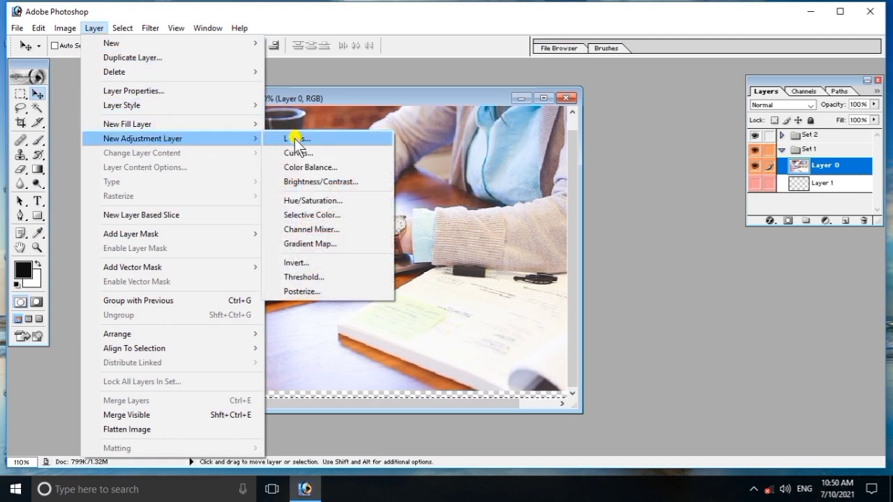
# - Add a Curves 1 adjustment layer with a slight midtone bend in the curve
pyautogui.click(306, 153)
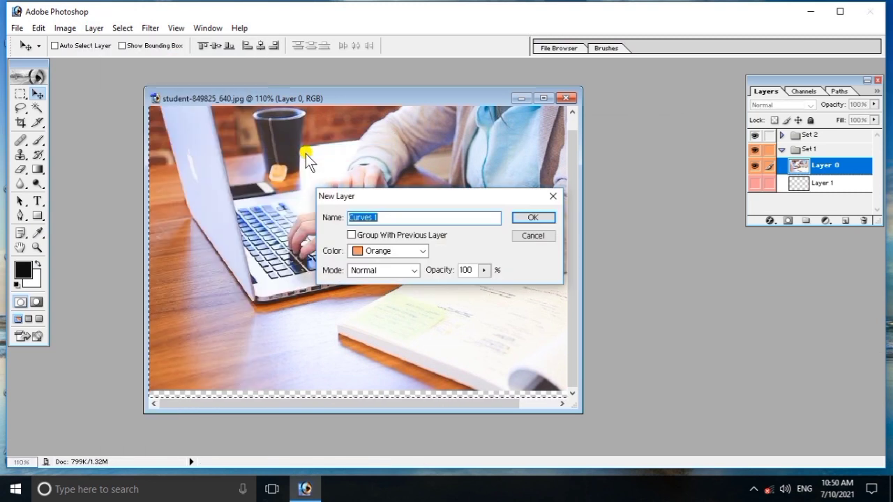
pyautogui.click(530, 217)
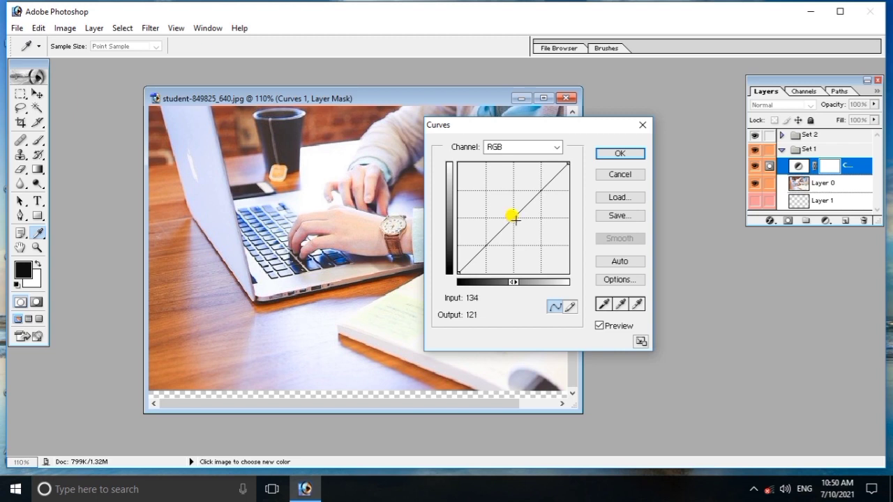
pyautogui.moveTo(512, 208); pyautogui.dragTo(517, 216)
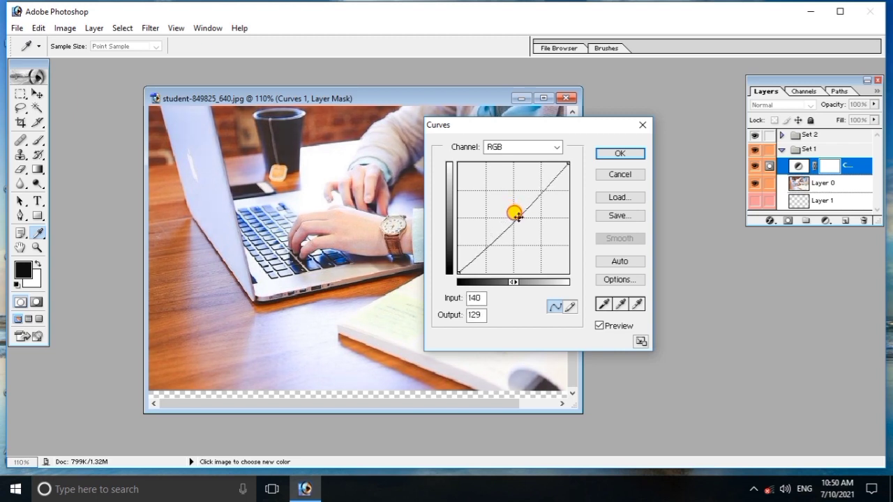
pyautogui.moveTo(517, 216)
pyautogui.mouseDown()
pyautogui.moveTo(498, 187)
pyautogui.moveTo(518, 215)
pyautogui.mouseUp()
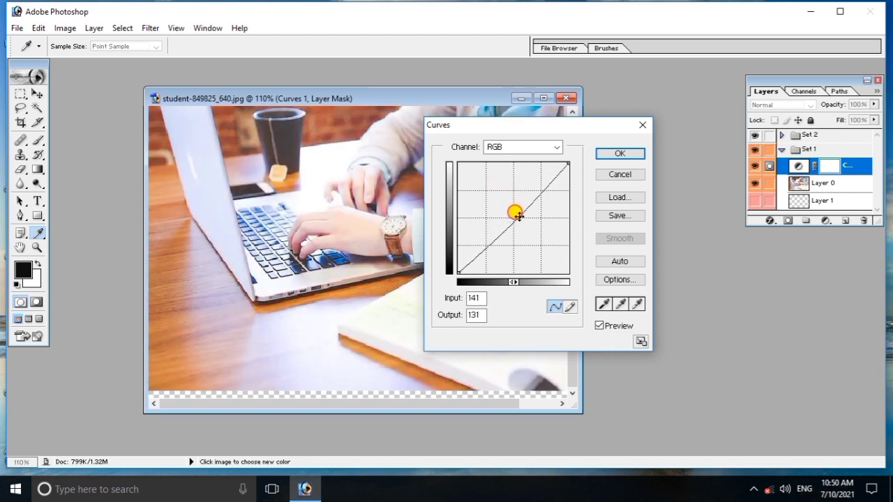
pyautogui.click(639, 153)
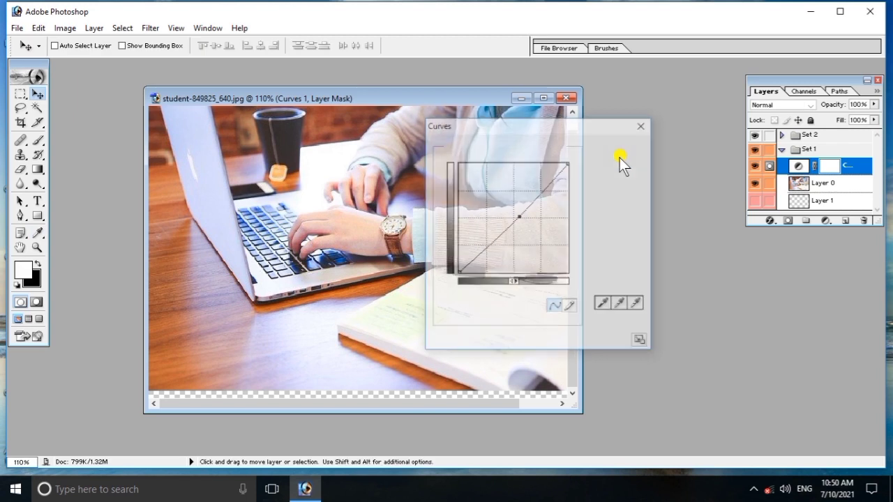
# - Add a Color Balance 1 adjustment layer with midtones shifted toward red by +15
pyautogui.click(104, 28)
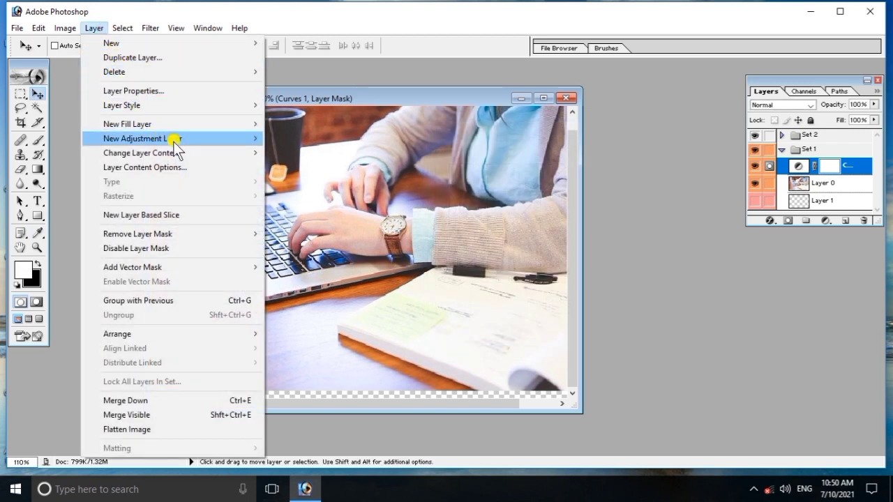
pyautogui.moveTo(225, 140)
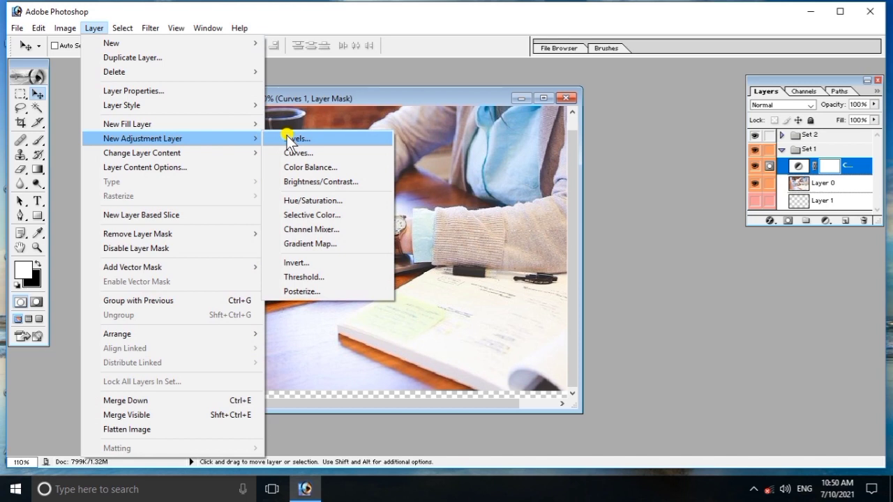
pyautogui.click(309, 167)
pyautogui.click(537, 212)
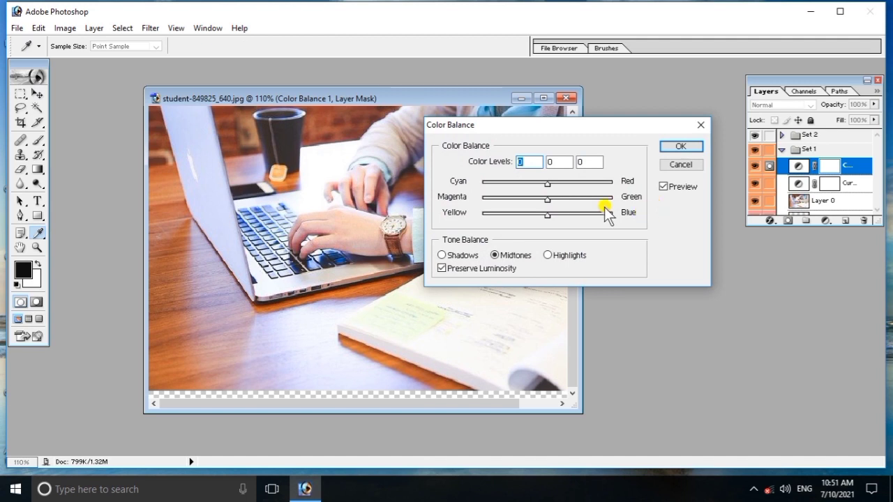
pyautogui.moveTo(551, 187)
pyautogui.mouseDown()
pyautogui.moveTo(530, 183)
pyautogui.moveTo(556, 182)
pyautogui.moveTo(547, 202)
pyautogui.moveTo(530, 202)
pyautogui.moveTo(566, 204)
pyautogui.moveTo(554, 203)
pyautogui.mouseUp()
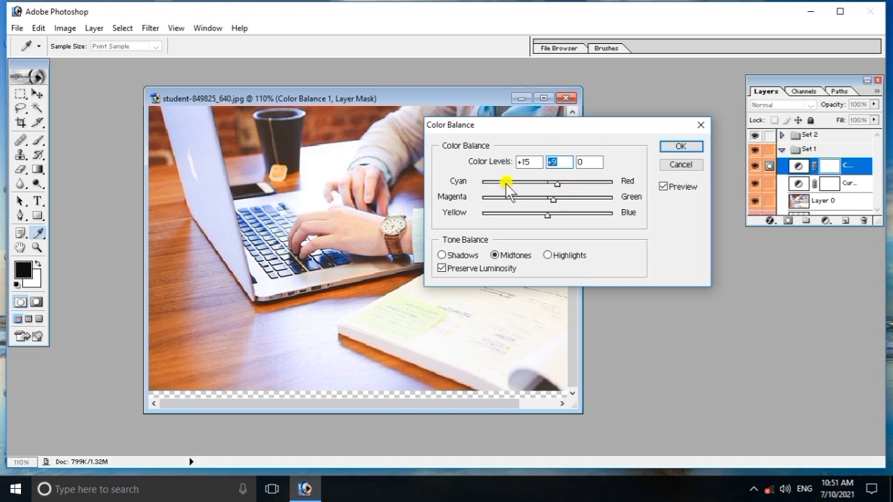
pyautogui.click(686, 147)
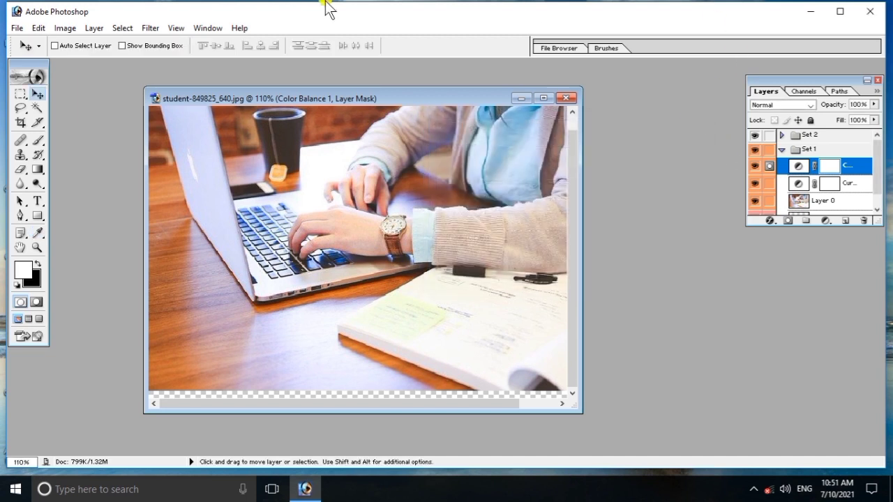
# - Add a Brightness/Contrast 1 adjustment layer with Contrast set to +2
pyautogui.click(98, 30)
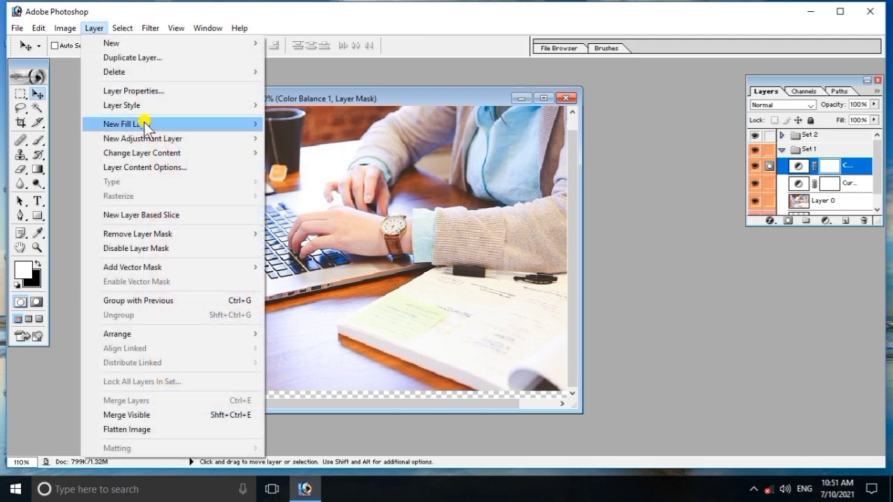
pyautogui.moveTo(178, 139)
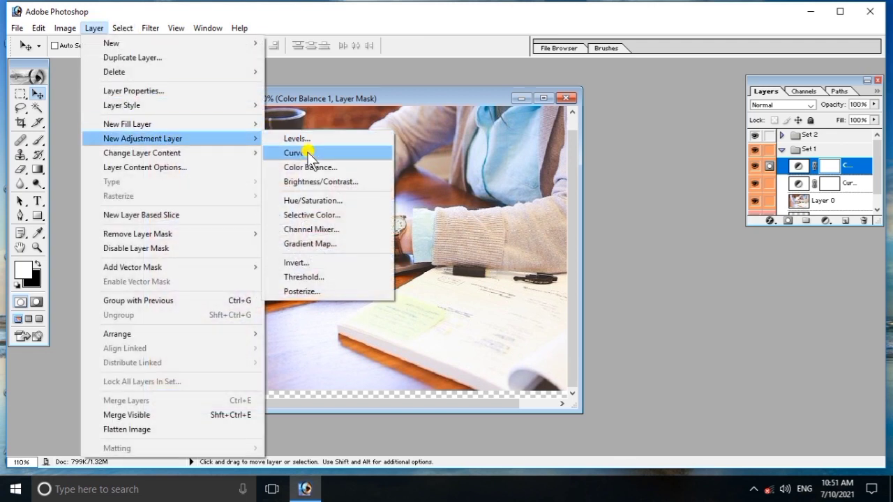
pyautogui.click(340, 183)
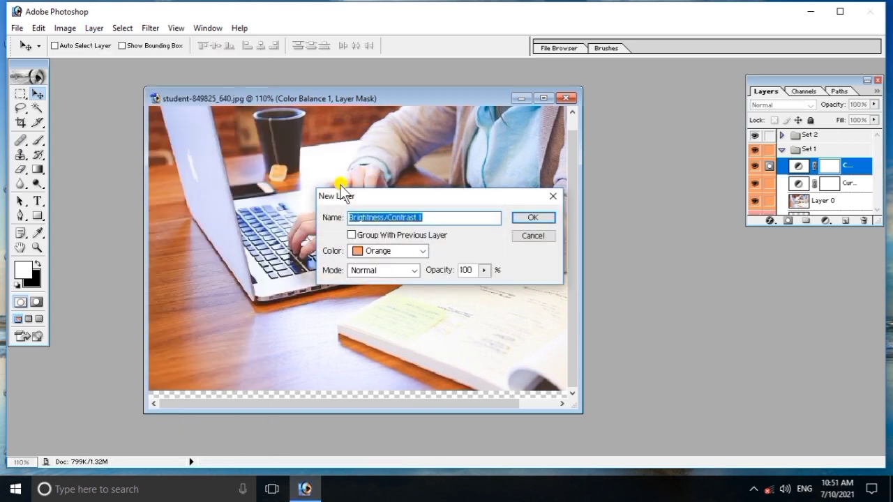
pyautogui.click(534, 217)
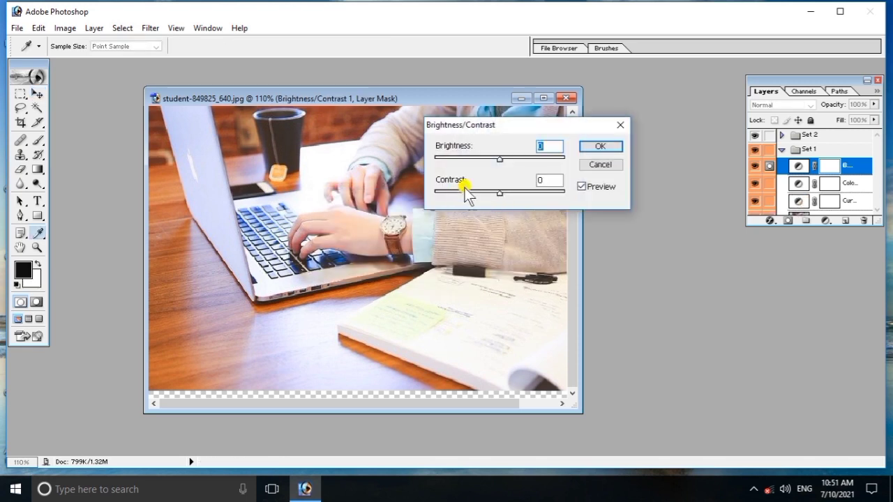
pyautogui.moveTo(498, 195)
pyautogui.mouseDown()
pyautogui.moveTo(482, 194)
pyautogui.moveTo(501, 185)
pyautogui.mouseUp()
pyautogui.click(597, 146)
pyautogui.press('v')
pyautogui.press('x')
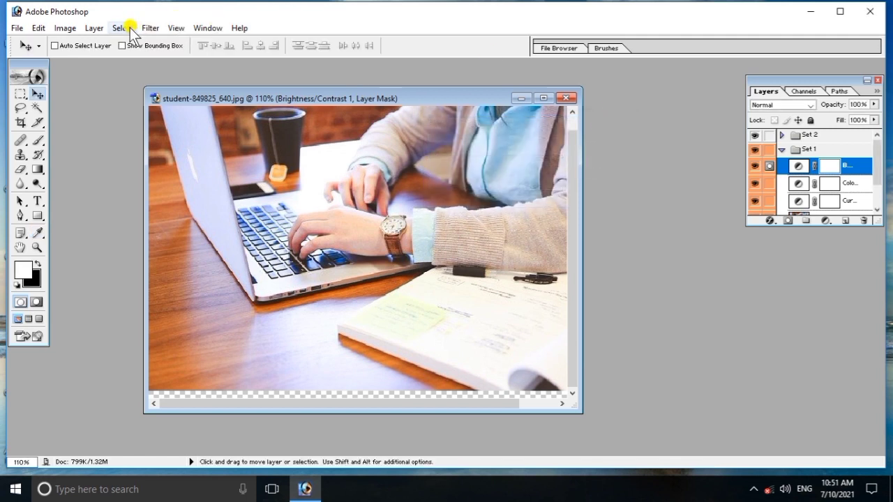
pyautogui.click(99, 29)
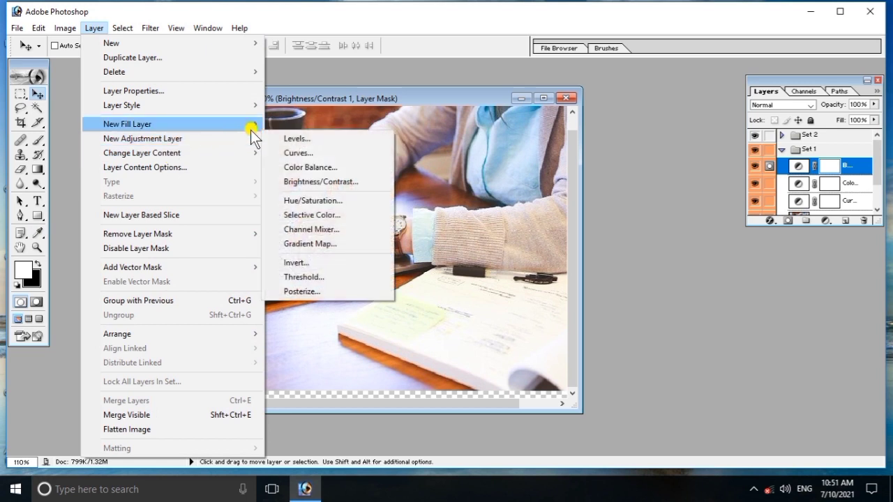
# - Add a Hue/Saturation 1 adjustment layer with Saturation +1 and Lightness -3
pyautogui.moveTo(259, 144)
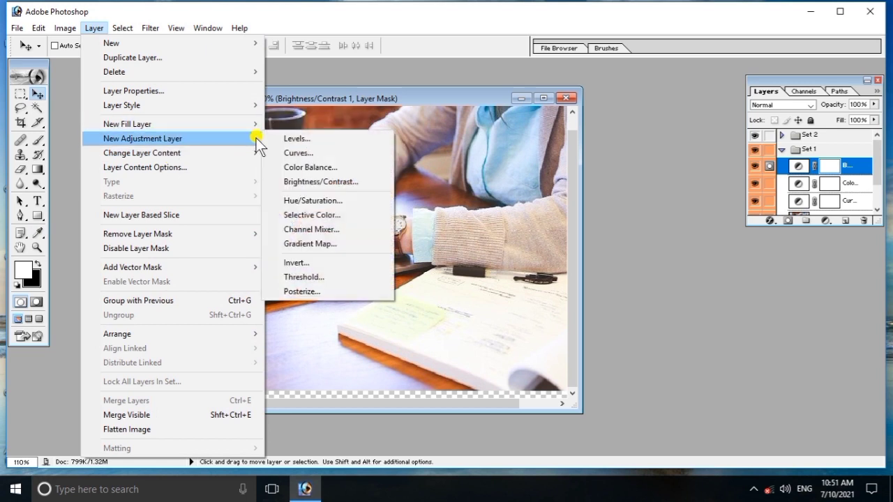
pyautogui.click(311, 202)
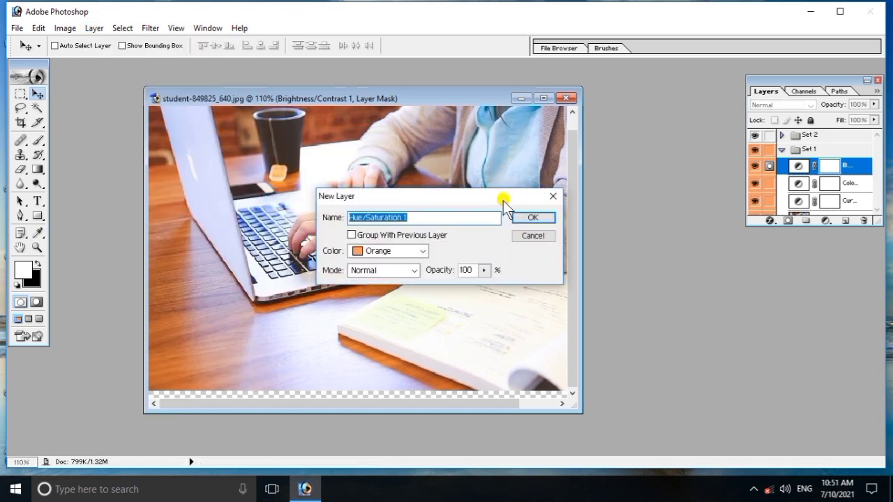
pyautogui.click(526, 216)
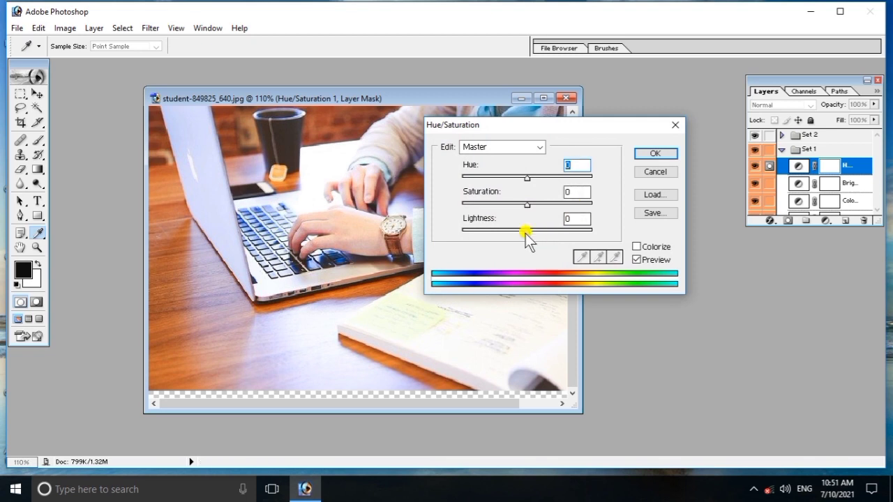
pyautogui.moveTo(528, 204); pyautogui.dragTo(529, 233)
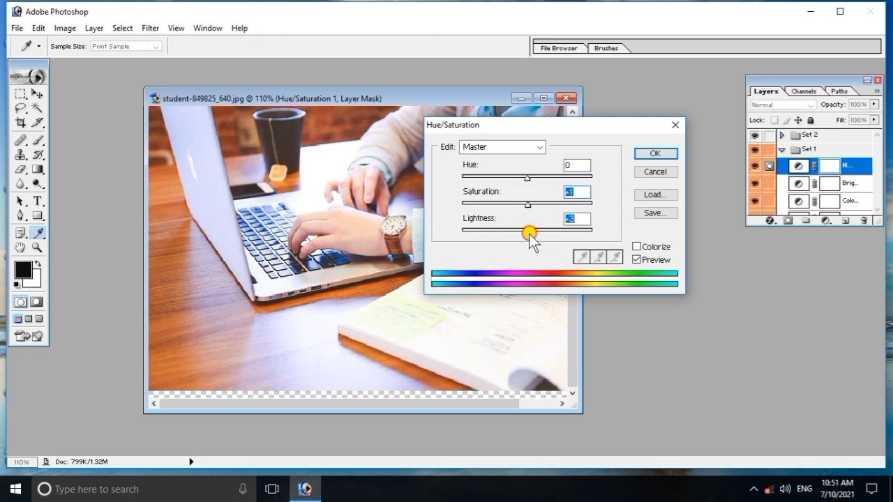
pyautogui.moveTo(527, 177)
pyautogui.mouseDown()
pyautogui.moveTo(519, 180)
pyautogui.moveTo(528, 175)
pyautogui.mouseUp()
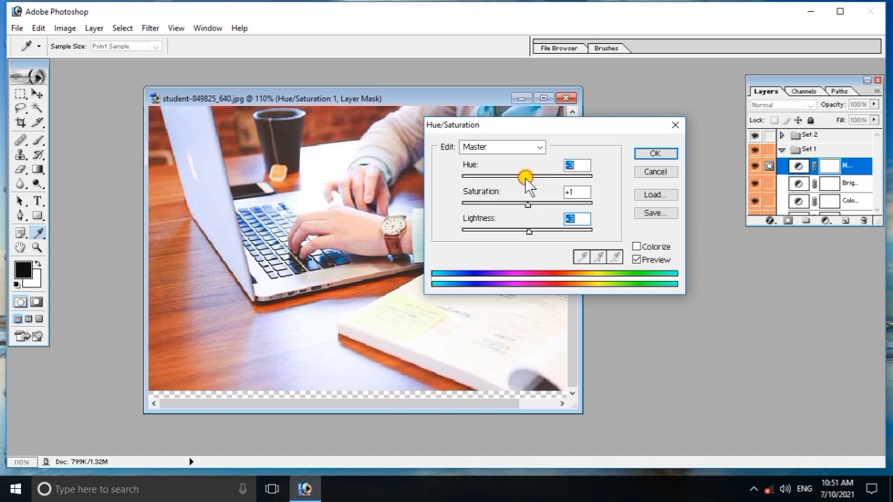
pyautogui.click(649, 151)
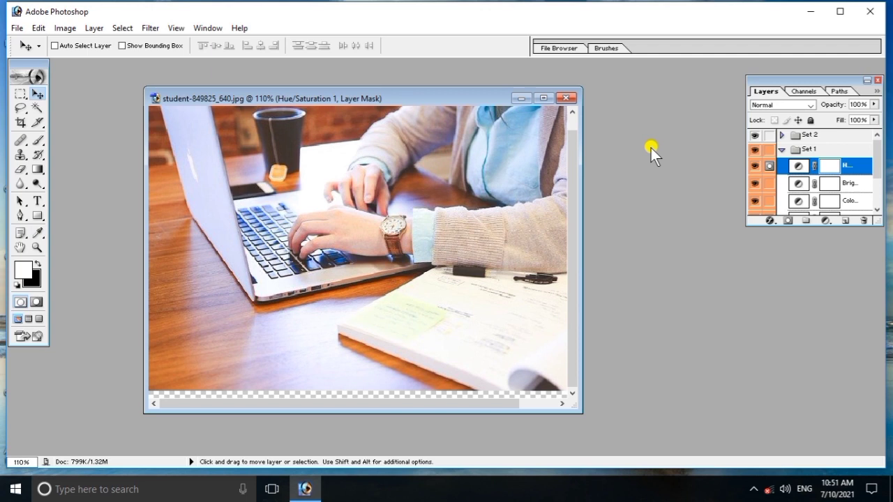
# - Add a Selective Color 1 adjustment layer with Cyan in the Reds at +4
pyautogui.click(92, 29)
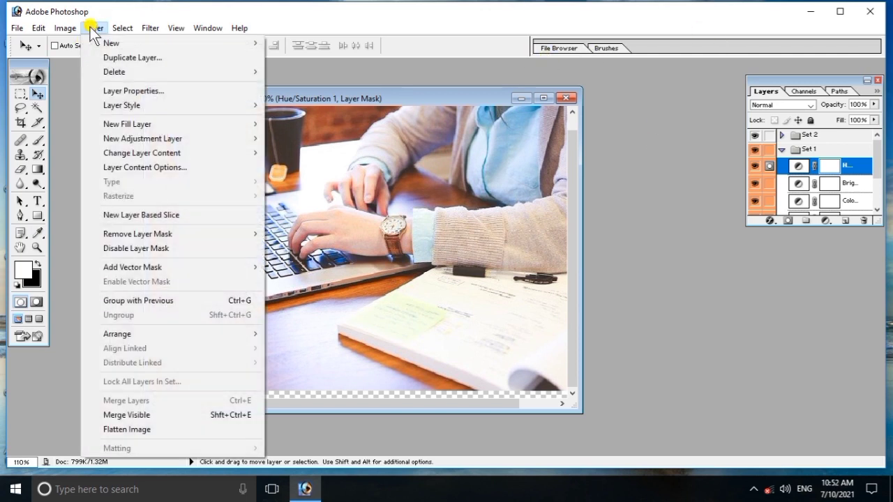
pyautogui.moveTo(177, 137)
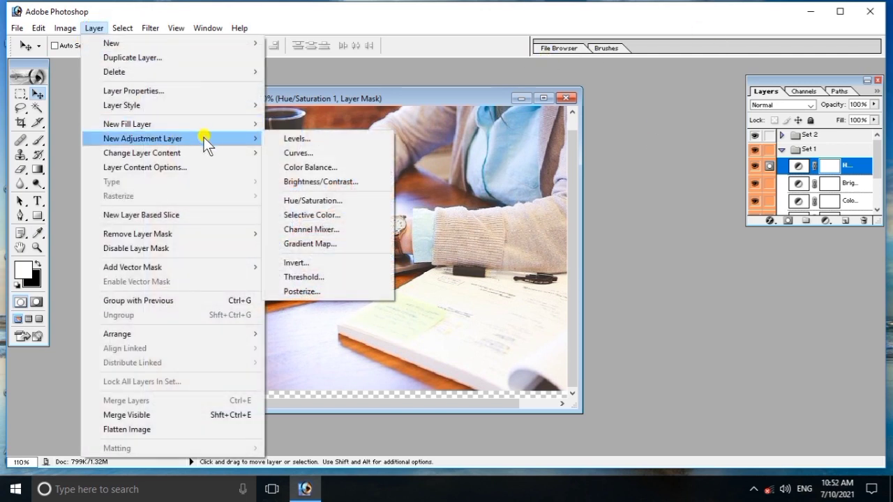
pyautogui.click(327, 216)
pyautogui.click(531, 221)
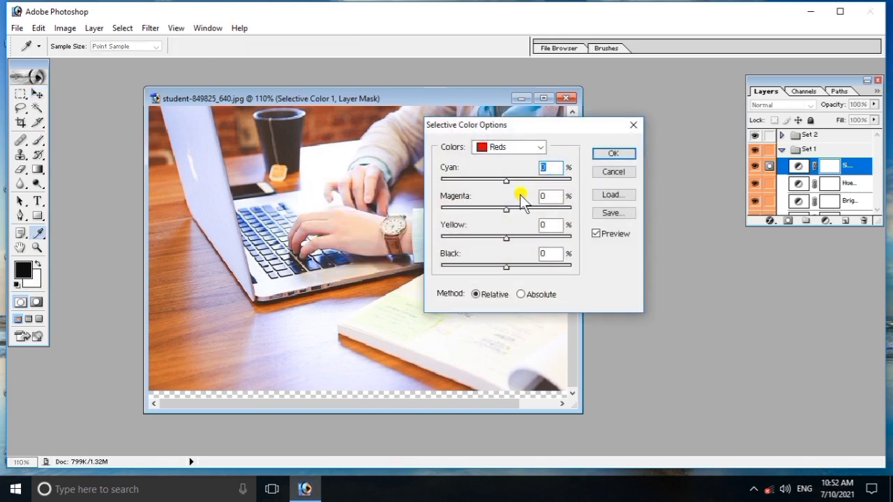
pyautogui.moveTo(502, 180)
pyautogui.mouseDown()
pyautogui.moveTo(490, 176)
pyautogui.moveTo(508, 180)
pyautogui.mouseUp()
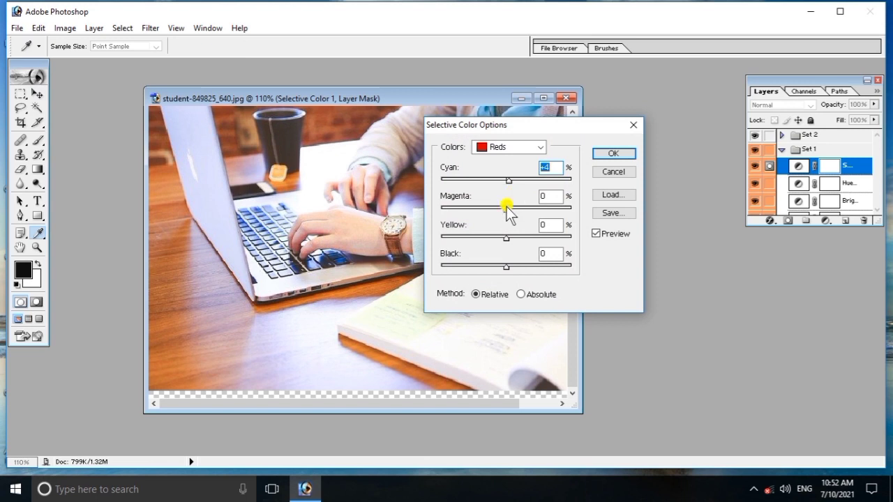
pyautogui.click(614, 155)
pyautogui.press('v')
pyautogui.click(94, 27)
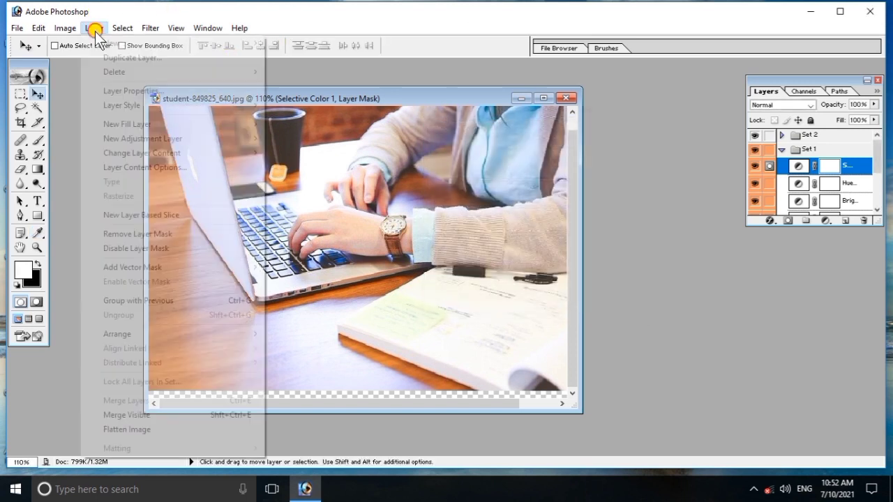
pyautogui.moveTo(166, 138)
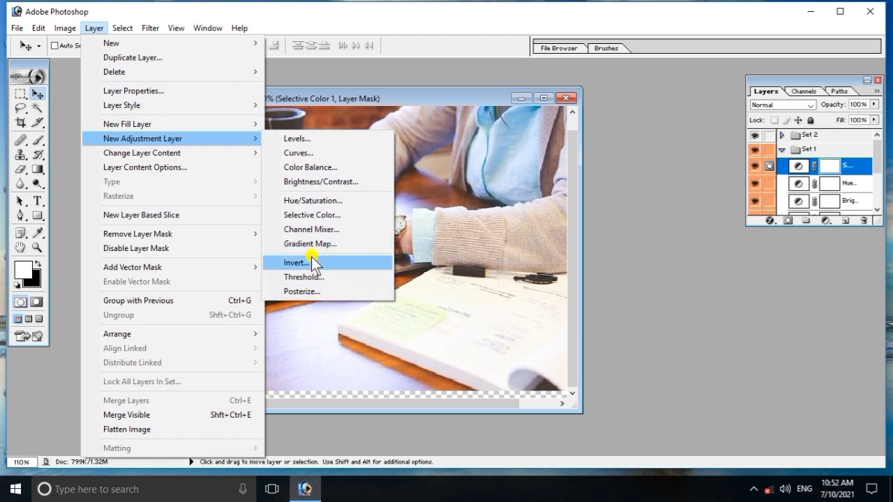
pyautogui.click(318, 263)
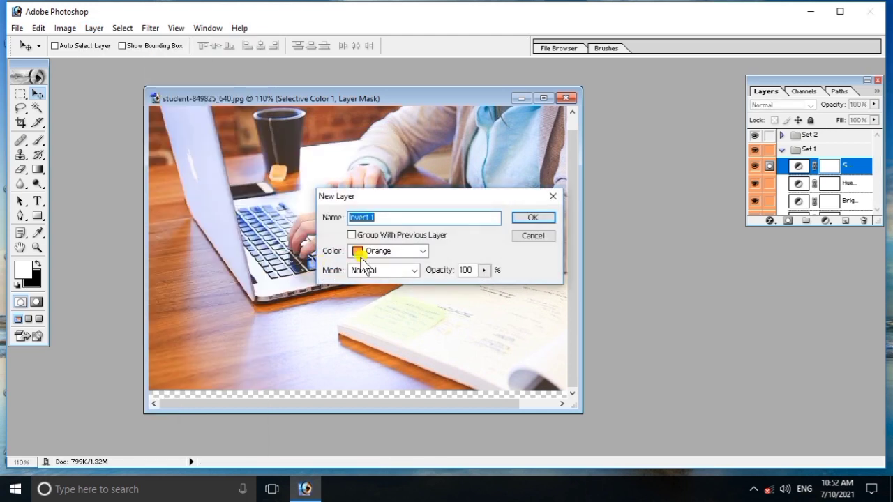
pyautogui.click(529, 219)
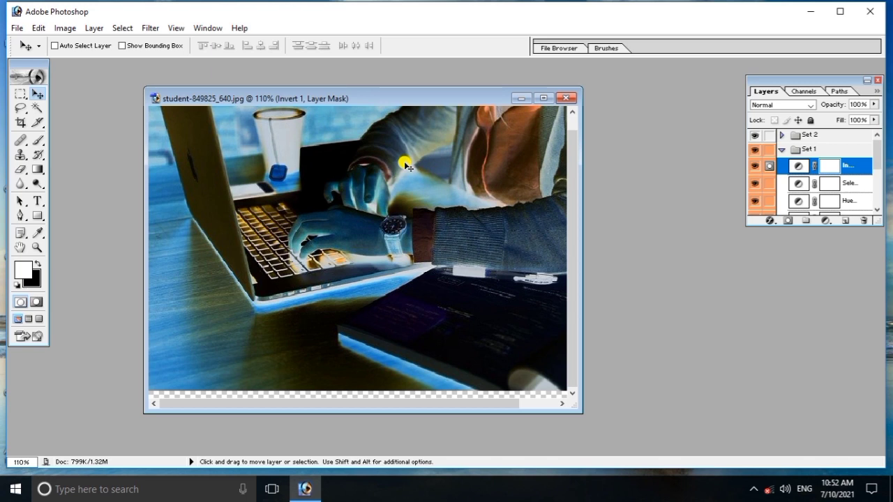
pyautogui.hotkey('ctrl', 'z')
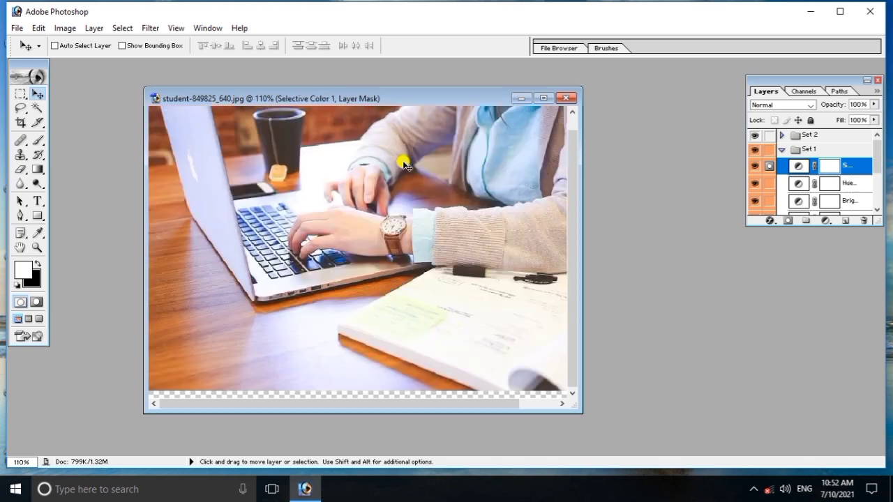
pyautogui.click(94, 27)
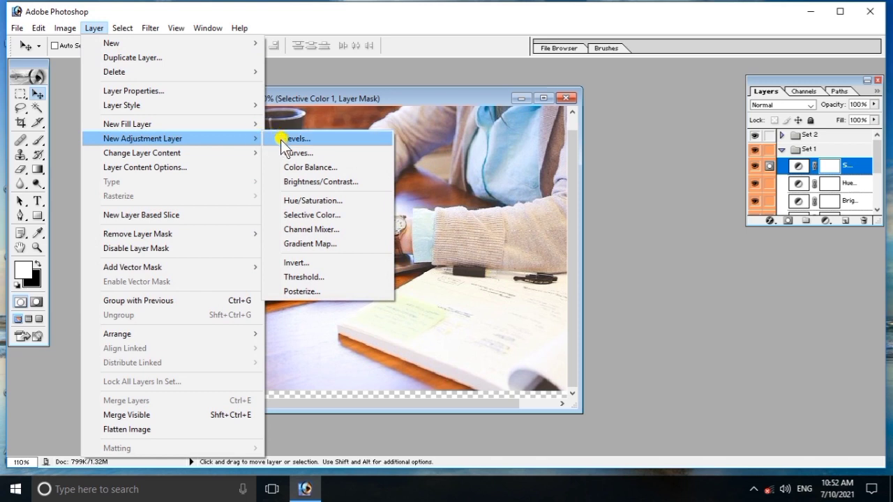
pyautogui.click(313, 295)
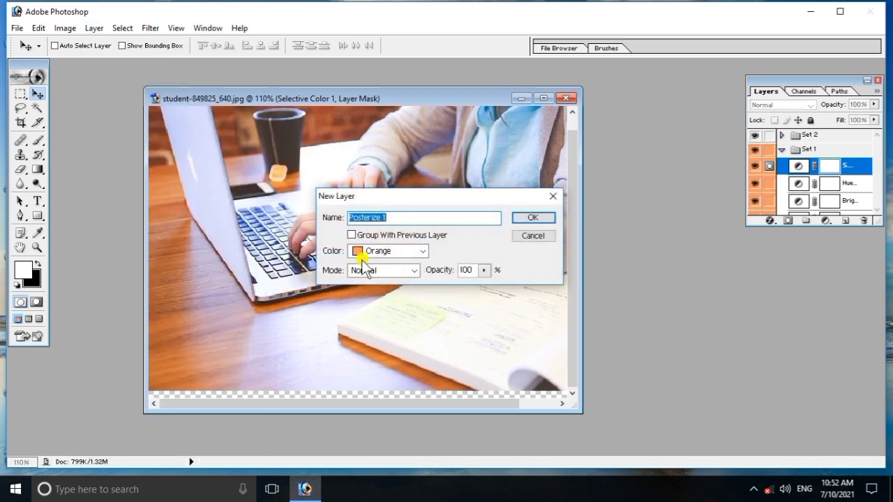
pyautogui.click(524, 216)
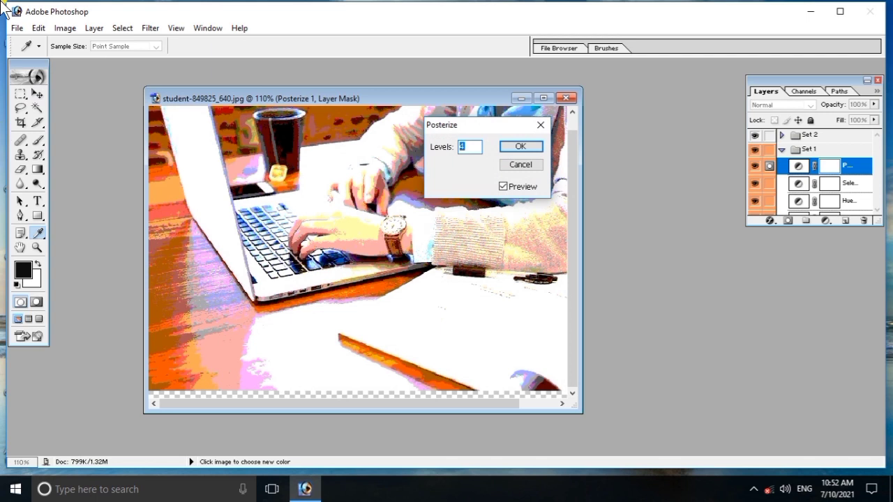
pyautogui.click(528, 147)
pyautogui.press('v')
pyautogui.press('x')
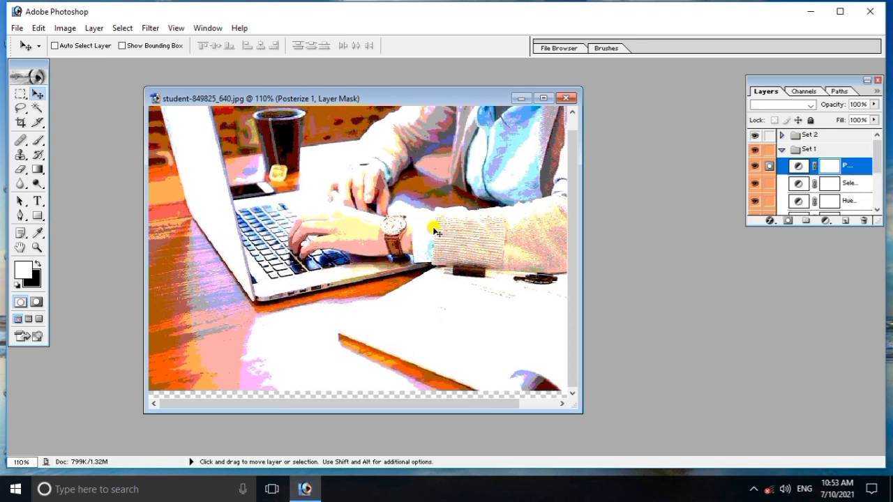
pyautogui.press('Delete')
pyautogui.click(94, 28)
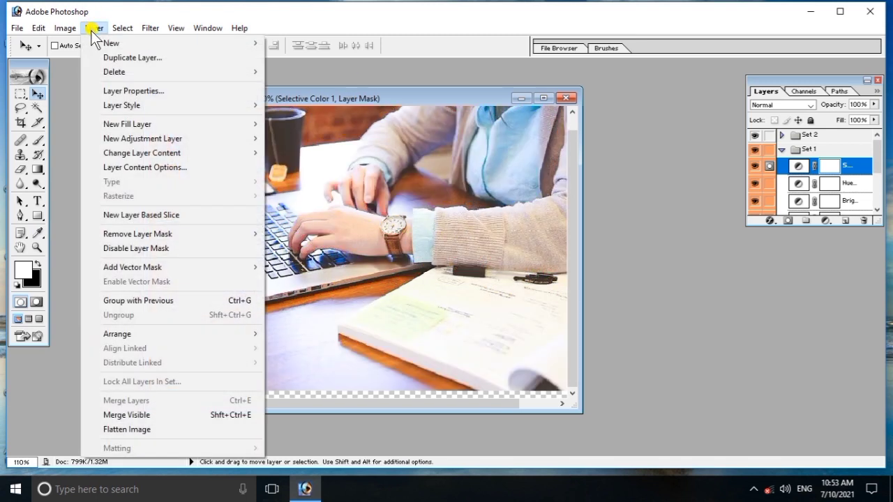
pyautogui.moveTo(140, 159)
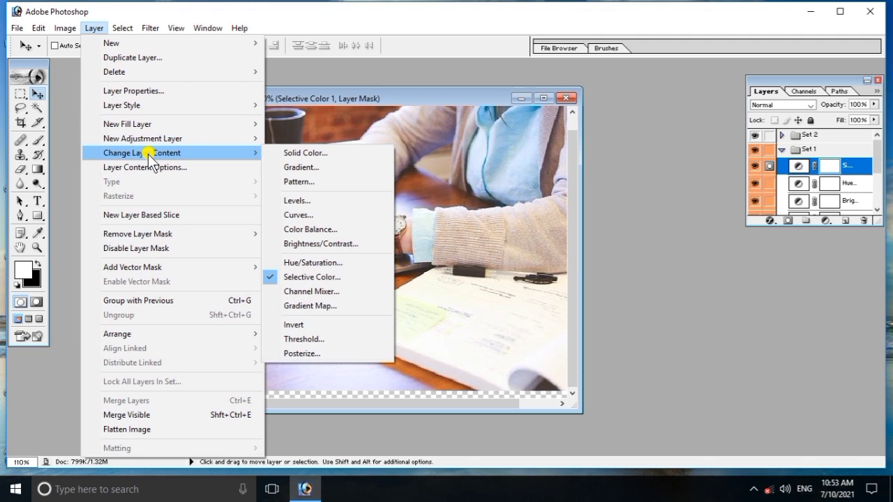
pyautogui.moveTo(153, 143)
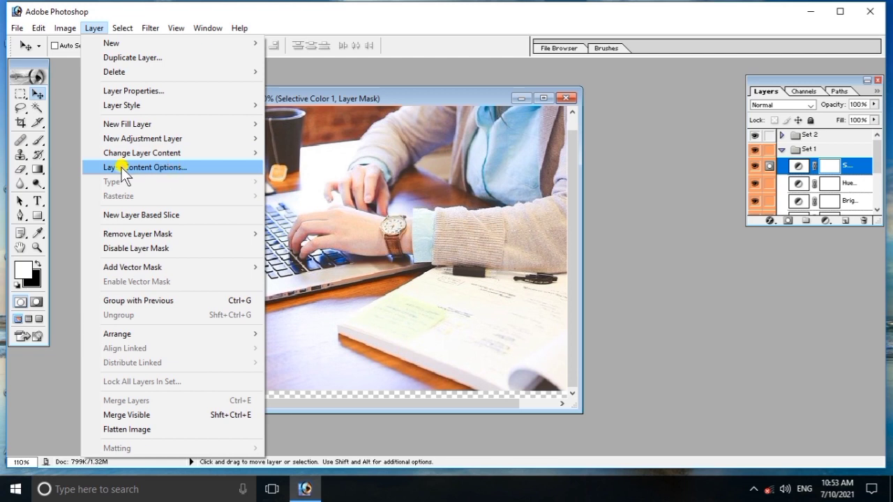
# - Change Selective Color 1's Reds to Cyan +9 and Magenta -21
pyautogui.click(189, 166)
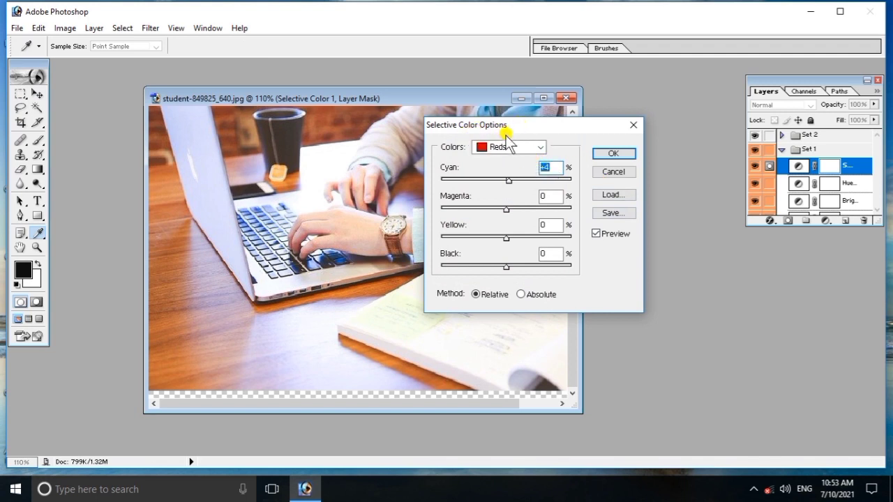
pyautogui.moveTo(515, 174); pyautogui.dragTo(494, 214)
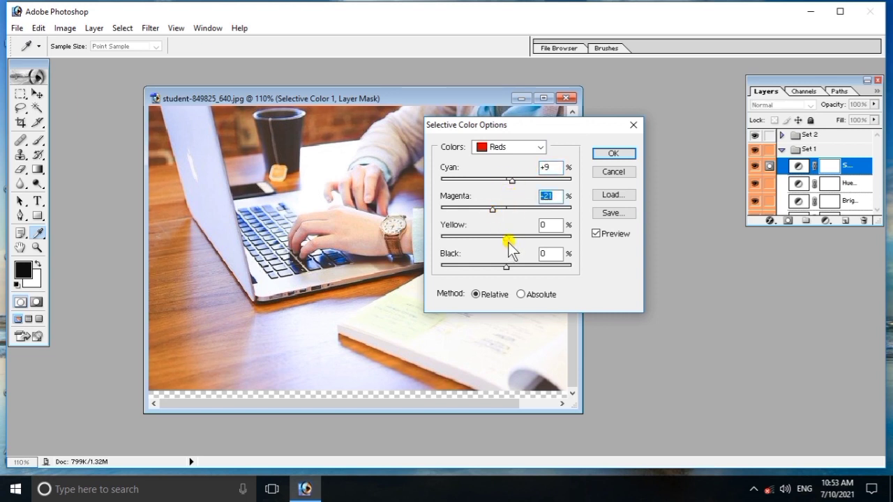
pyautogui.click(601, 155)
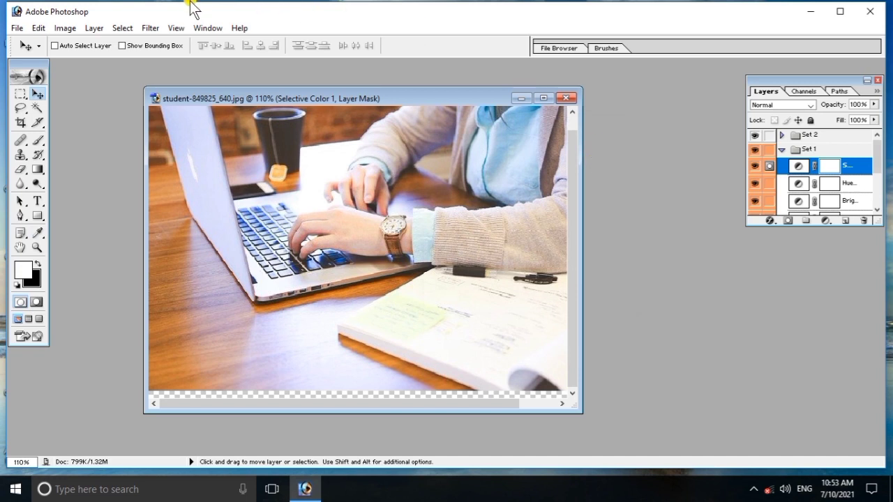
# - Clip Selective Color 1 to the Hue/Saturation 1 layer with Group with Previous
pyautogui.click(97, 28)
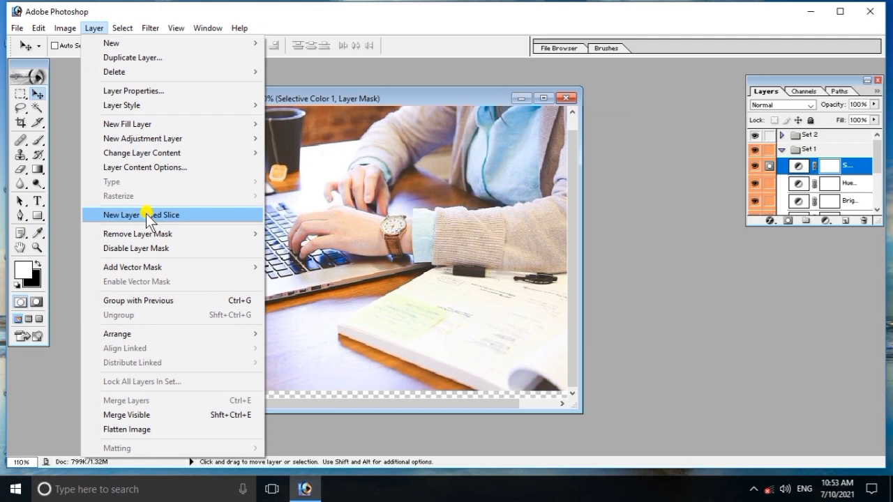
pyautogui.click(151, 301)
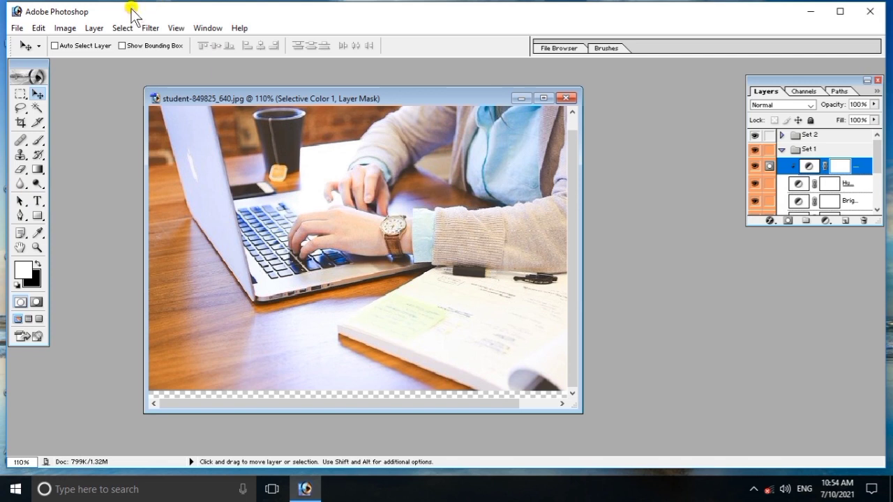
# - Ungroup Selective Color 1 from Hue/Saturation 1 so it again adjusts every layer below
pyautogui.click(88, 29)
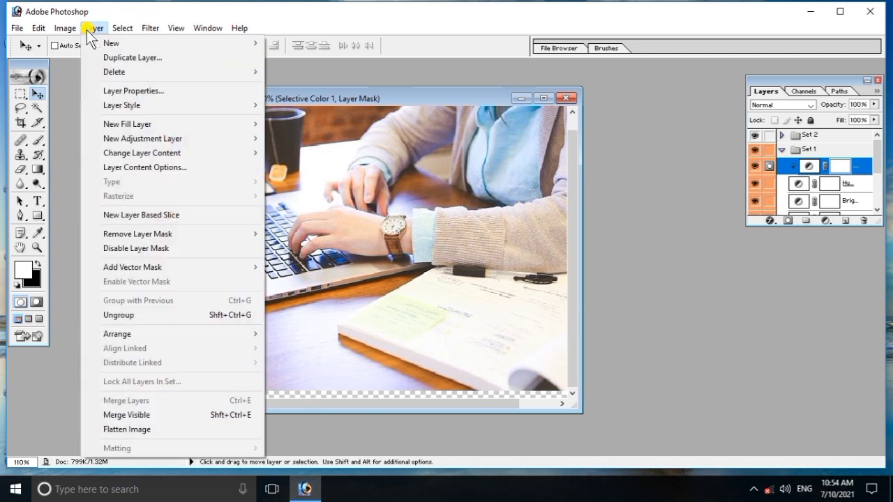
pyautogui.click(138, 315)
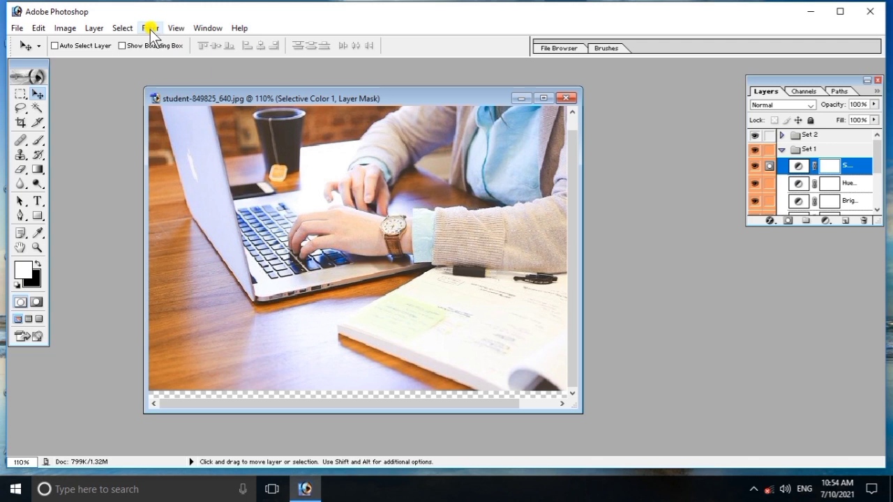
pyautogui.click(95, 28)
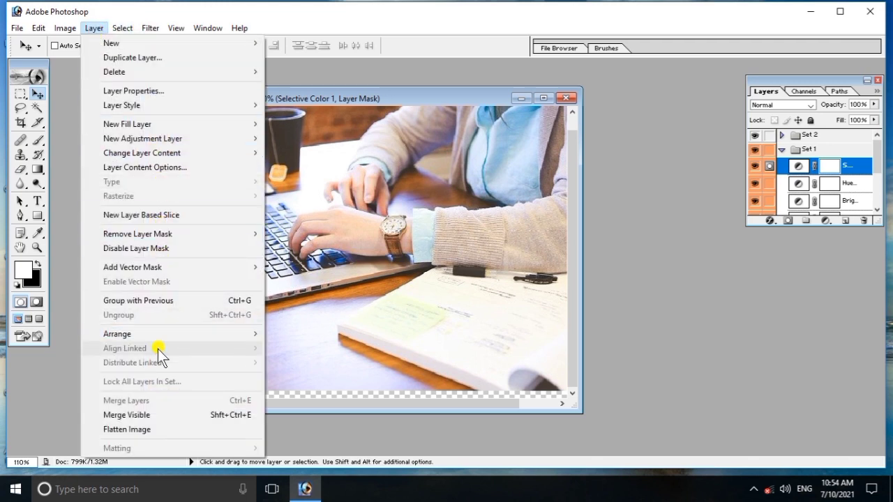
pyautogui.moveTo(143, 339)
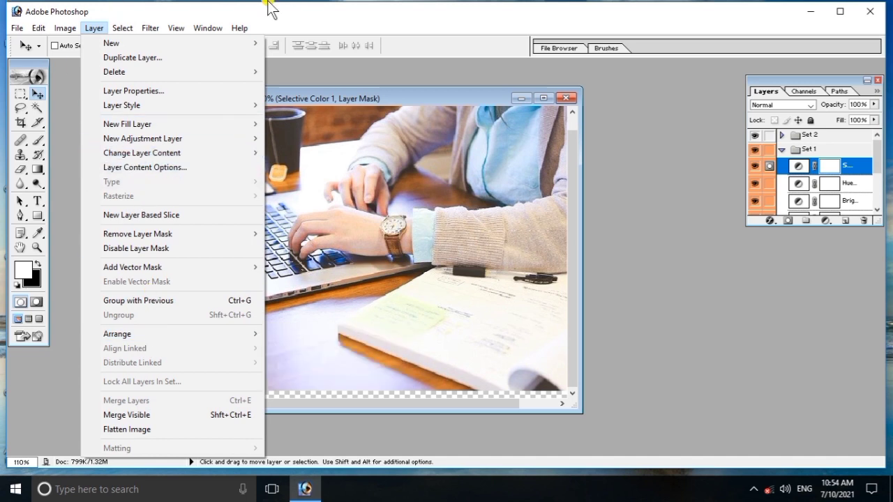
pyautogui.click(411, 239)
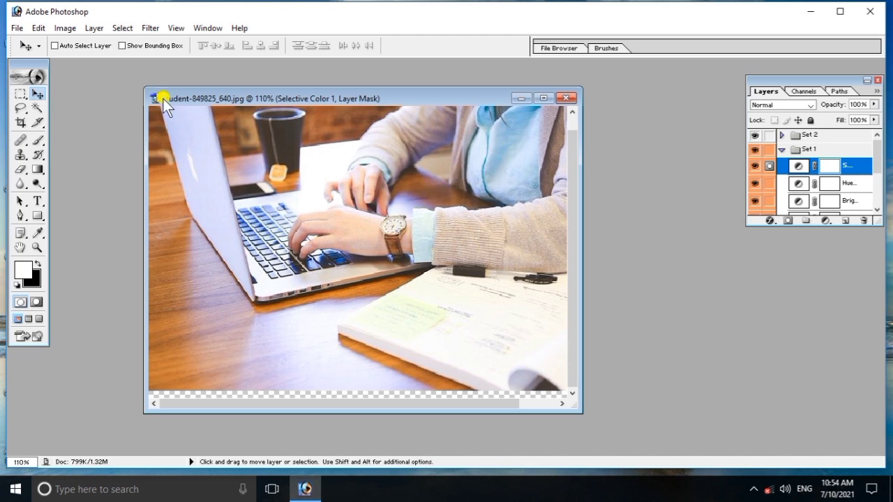
# - Add a black Courier 36 pt text layer with the user's name across the laptop
pyautogui.moveTo(38, 201); pyautogui.dragTo(111, 201)
pyautogui.click(209, 219)
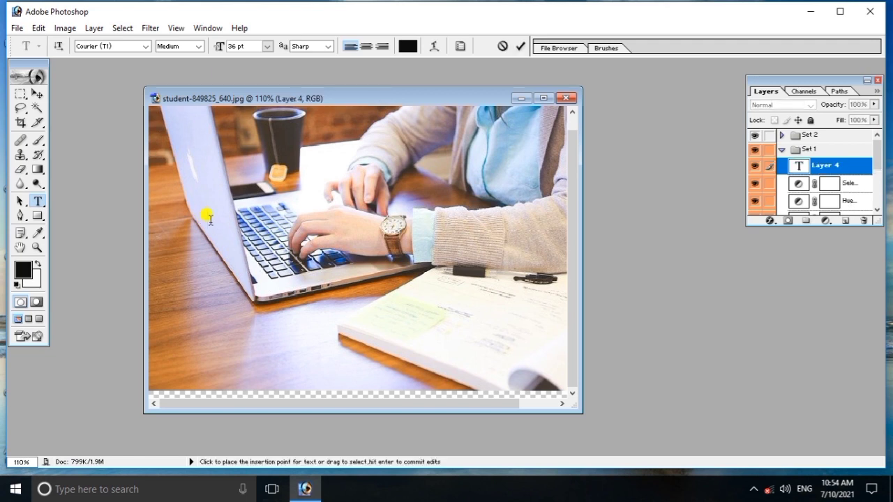
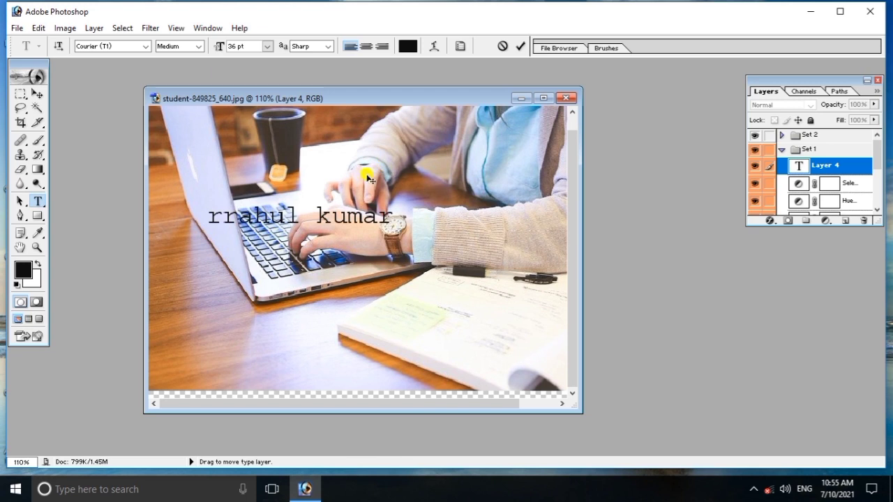
pyautogui.click(828, 180)
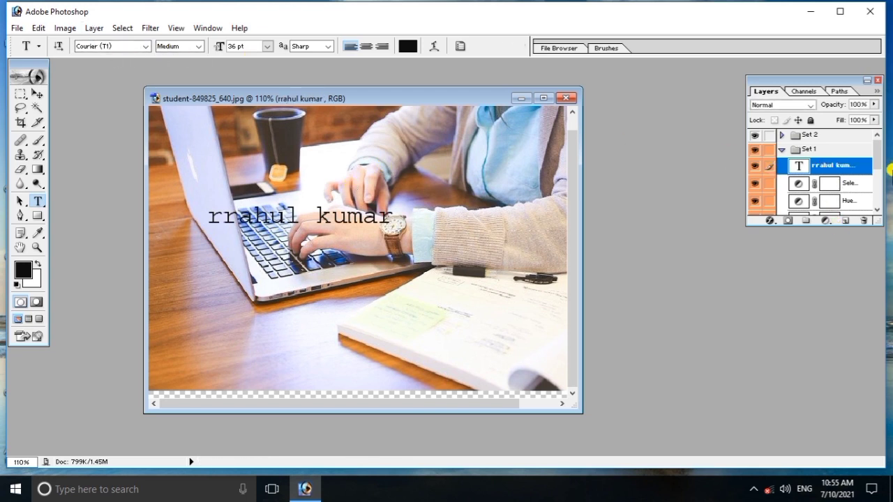
pyautogui.click(97, 29)
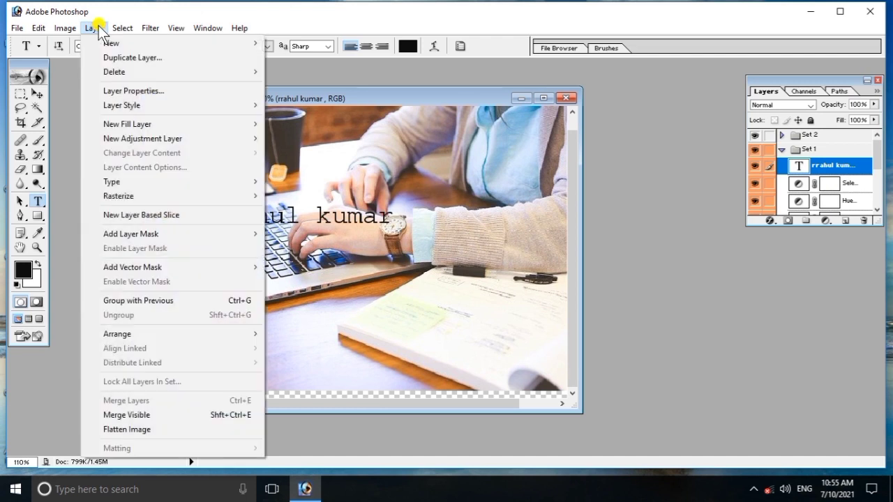
# - Send the name text layer to the back, then bring it back to the front
pyautogui.moveTo(160, 335)
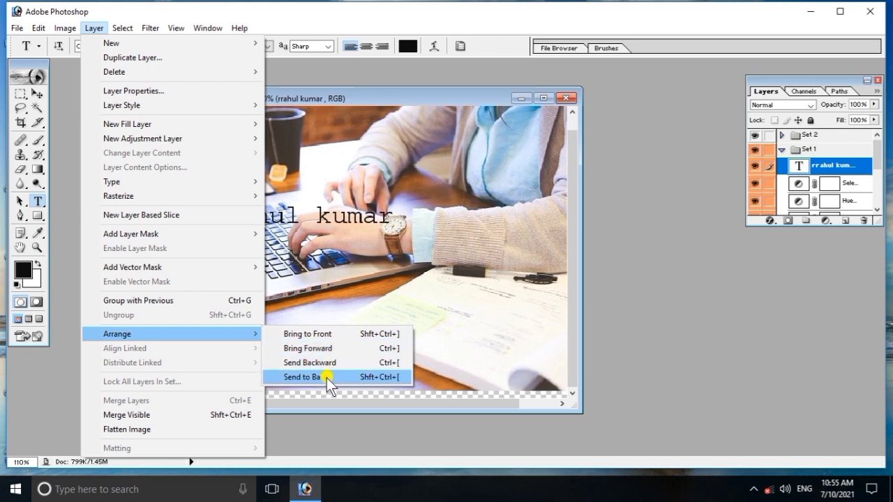
pyautogui.click(332, 381)
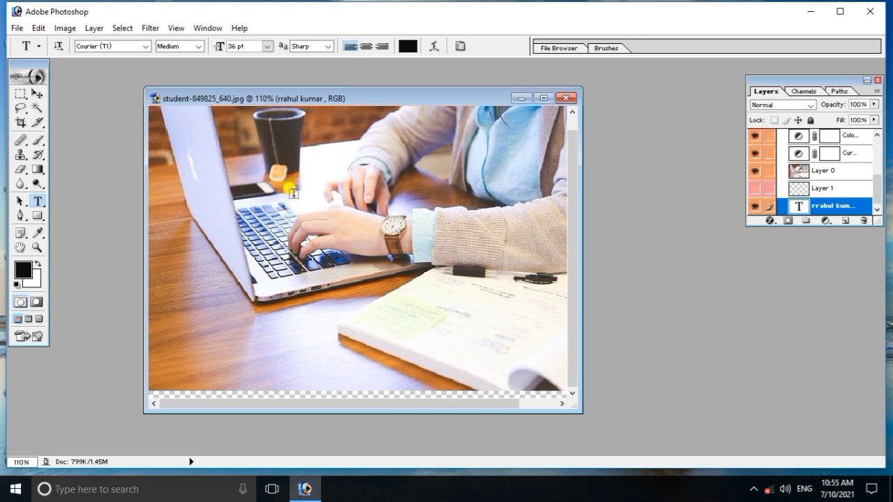
pyautogui.click(94, 28)
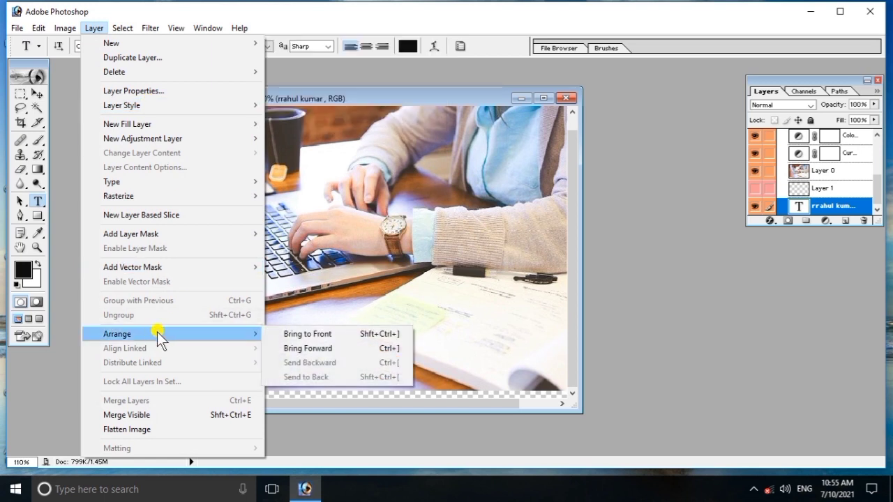
pyautogui.click(316, 335)
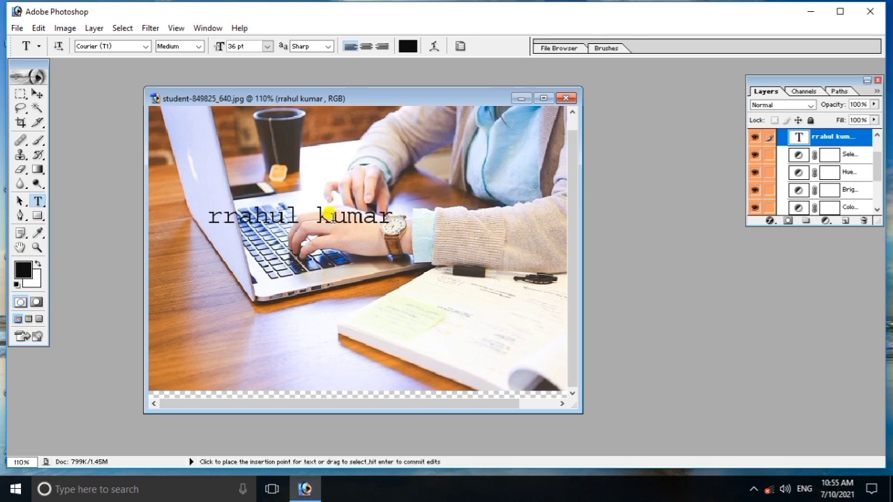
pyautogui.click(94, 28)
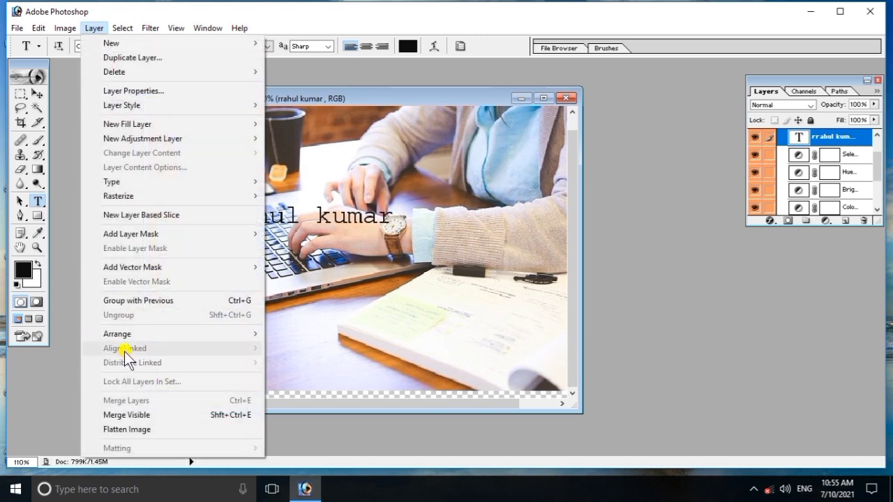
# - Link the photo layer Layer 0 with the name text layer
pyautogui.click(279, 302)
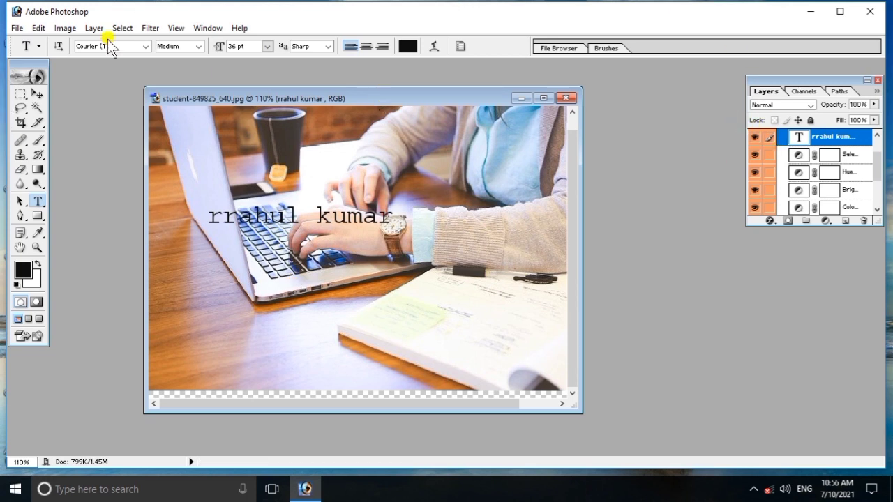
pyautogui.moveTo(874, 148); pyautogui.dragTo(886, 195)
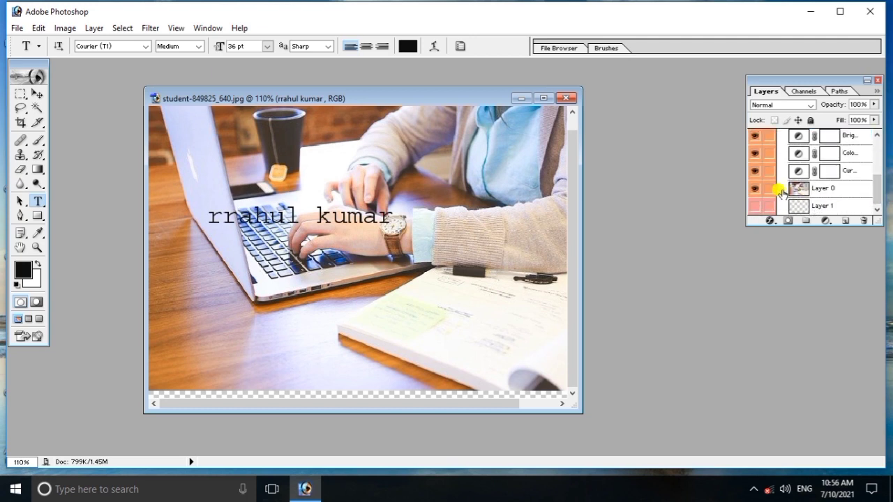
pyautogui.click(770, 190)
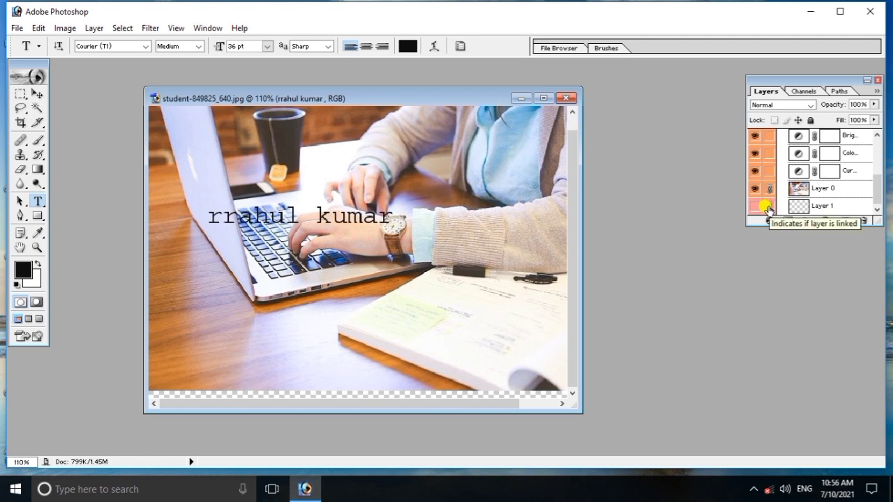
# - Align the linked photo and text layers by their bottom edges
pyautogui.click(93, 28)
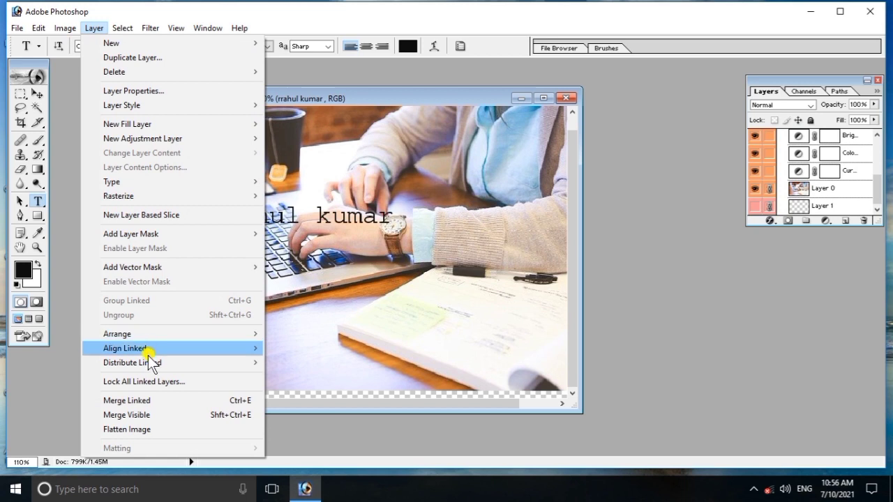
pyautogui.moveTo(146, 348)
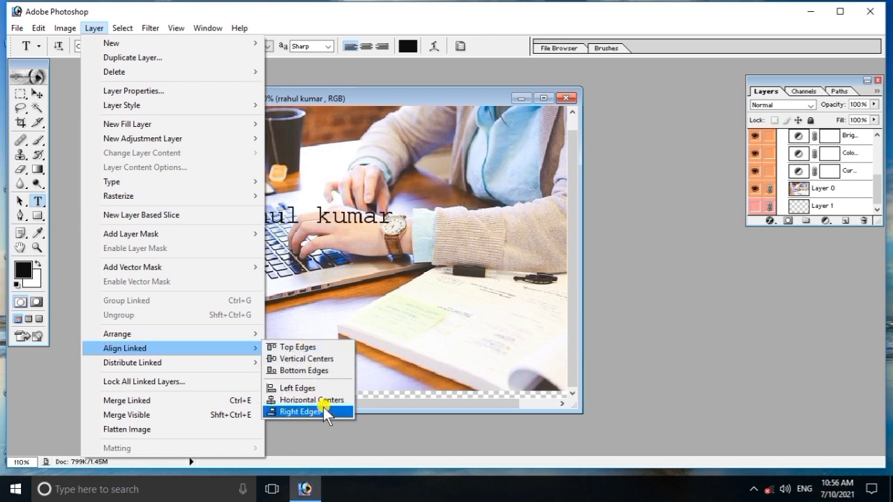
pyautogui.click(299, 370)
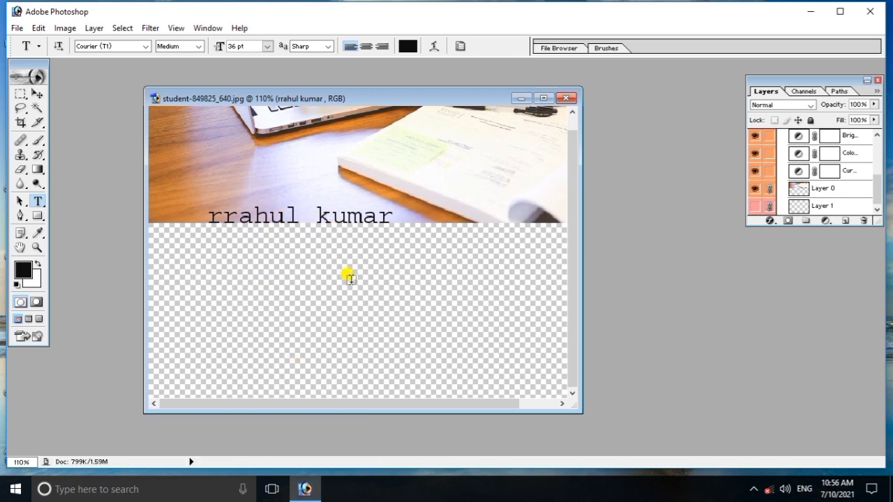
# - Align the linked layers by their top edges instead, leaving a transparent strip above the photo
pyautogui.click(95, 28)
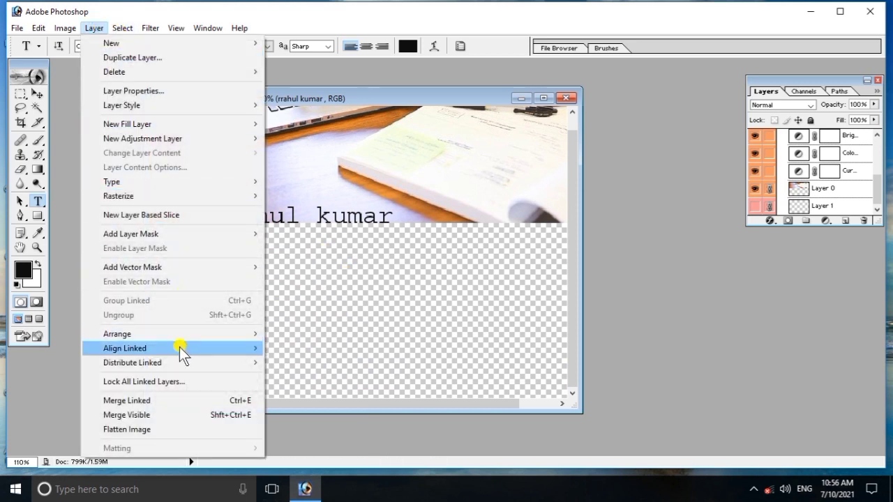
pyautogui.moveTo(179, 350)
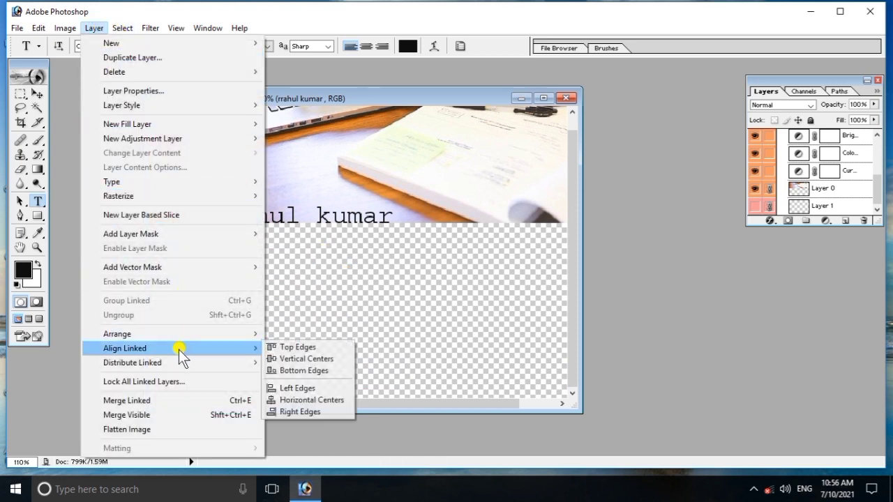
pyautogui.click(300, 348)
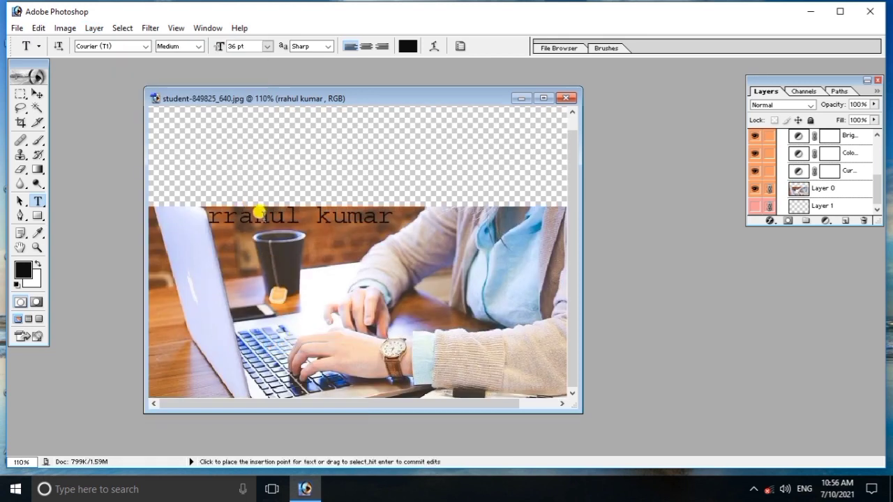
pyautogui.hotkey('ctrl', 'z')
pyautogui.hotkey('ctrl', 'z')
# - Merge the linked photo and name-text layers into one raster layer, undoing and redoing once
pyautogui.click(93, 27)
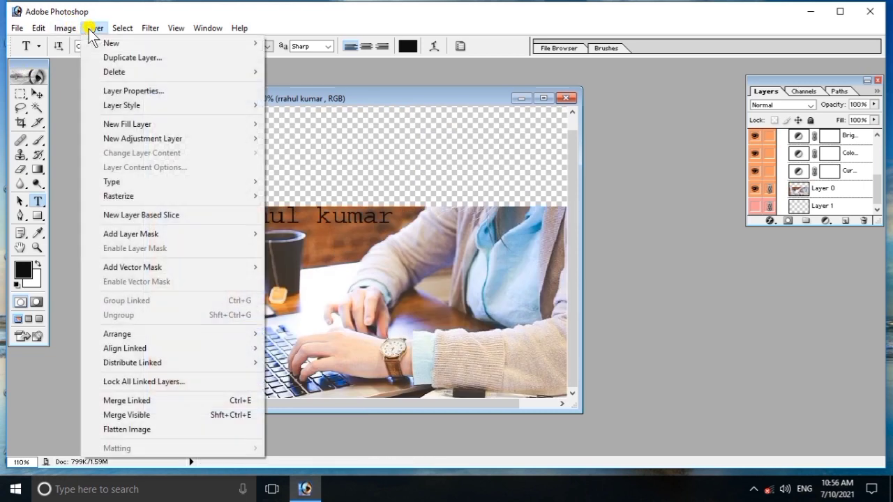
pyautogui.moveTo(171, 334)
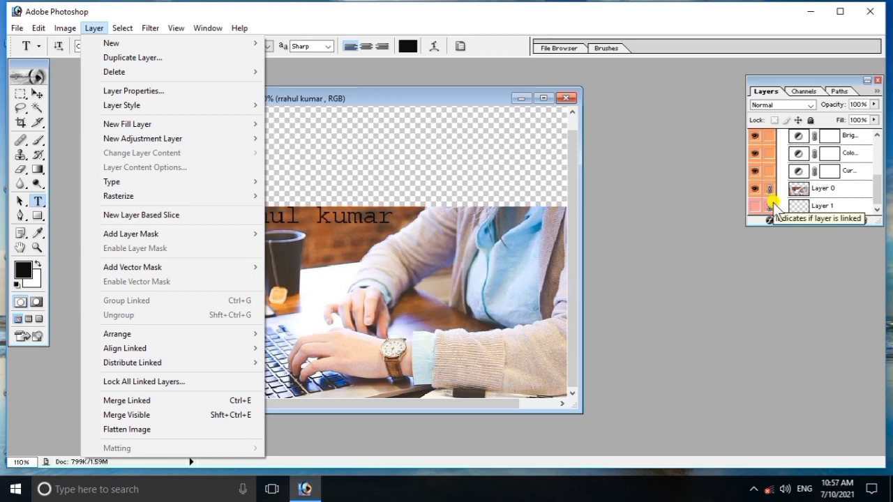
pyautogui.click(162, 400)
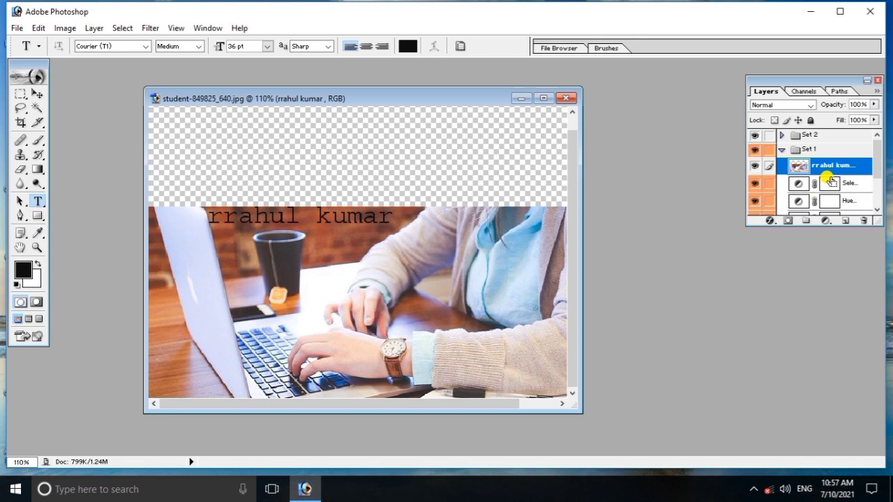
pyautogui.hotkey('ctrl', 'z')
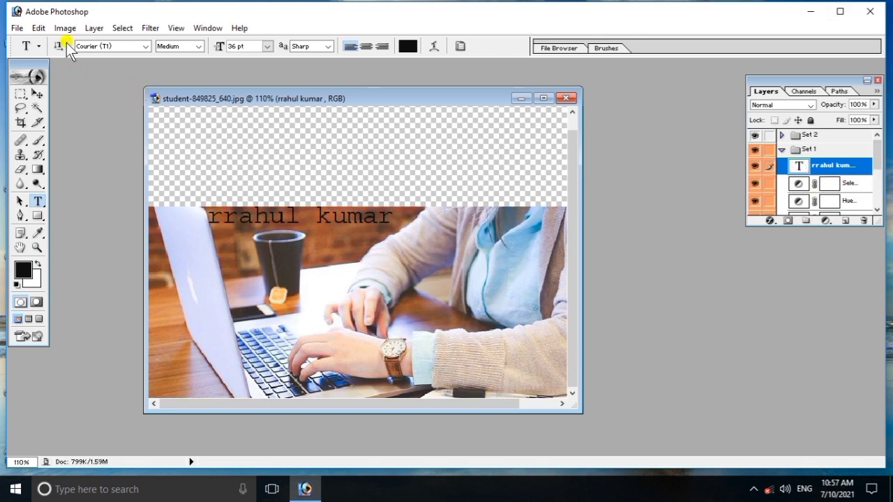
pyautogui.click(96, 28)
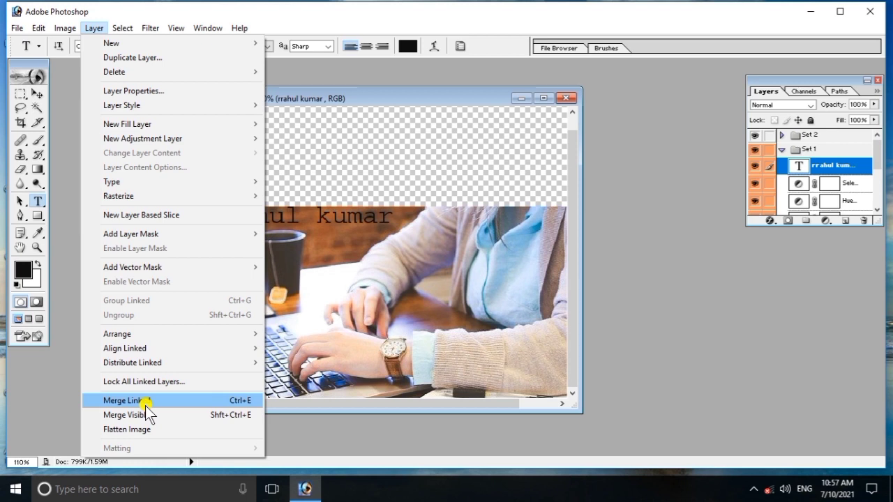
pyautogui.click(125, 401)
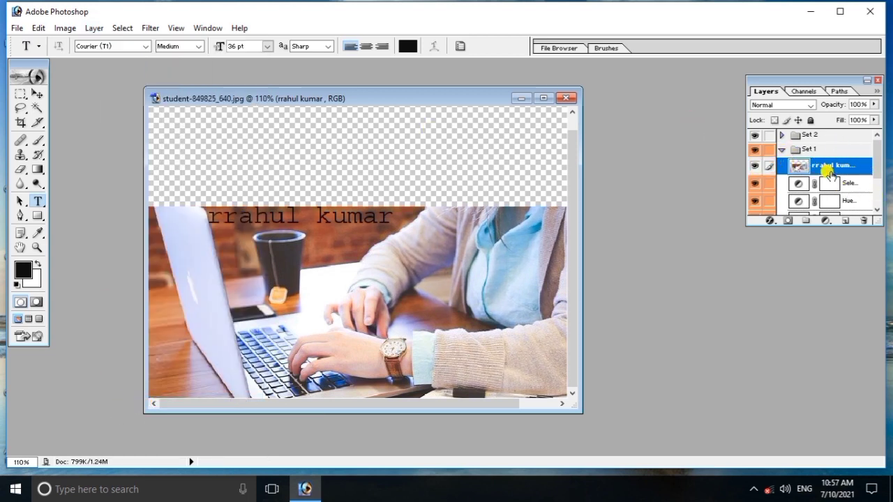
pyautogui.click(122, 28)
pyautogui.moveTo(93, 28)
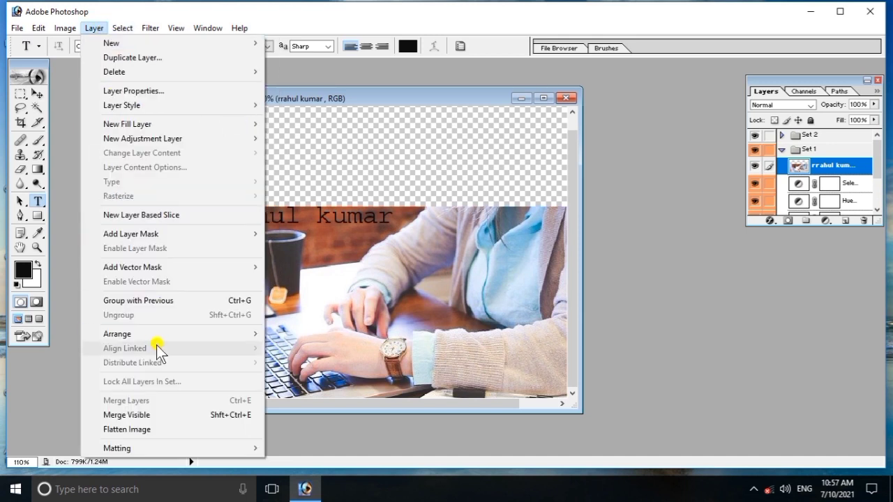
pyautogui.click(138, 429)
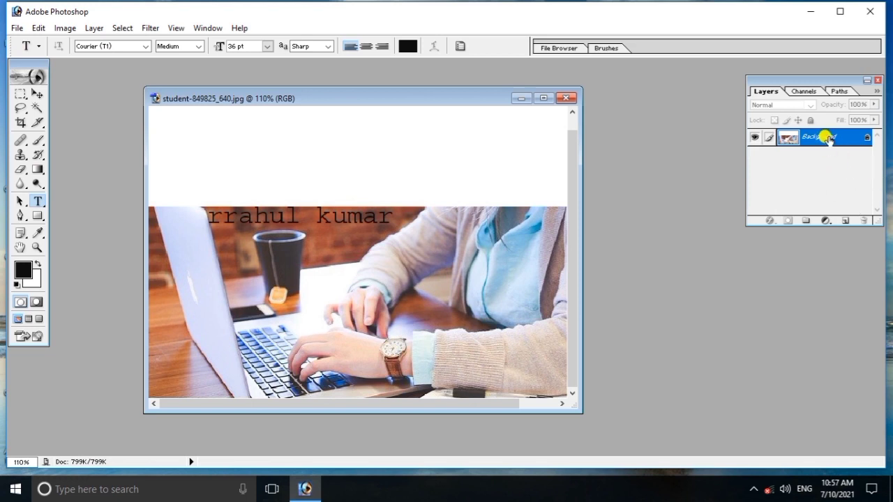
pyautogui.scroll(1, 828, 136)
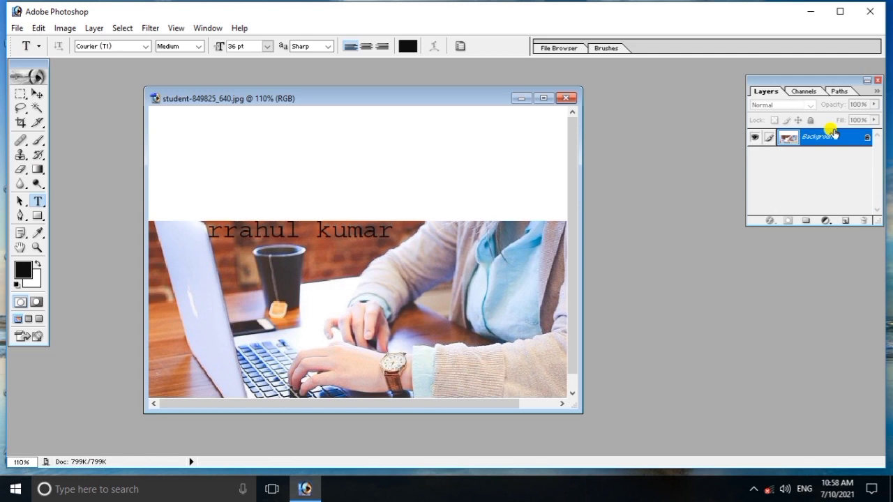
pyautogui.hotkey('ctrl', 'z')
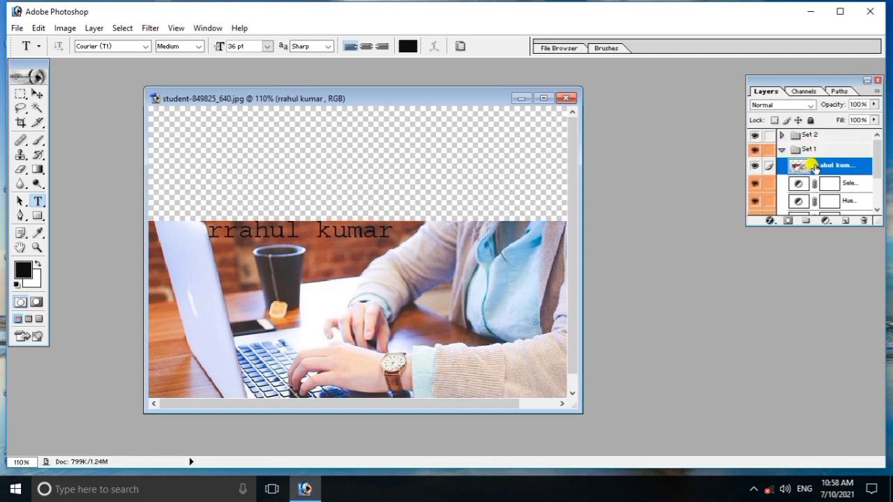
pyautogui.click(94, 27)
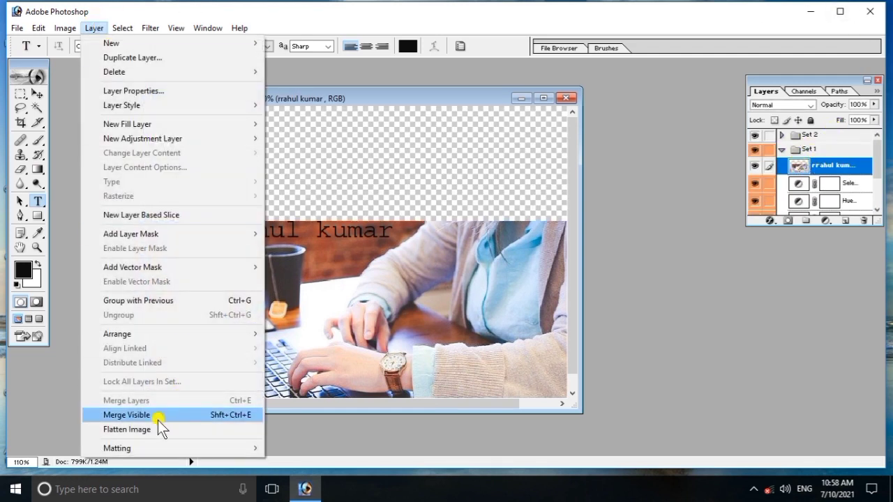